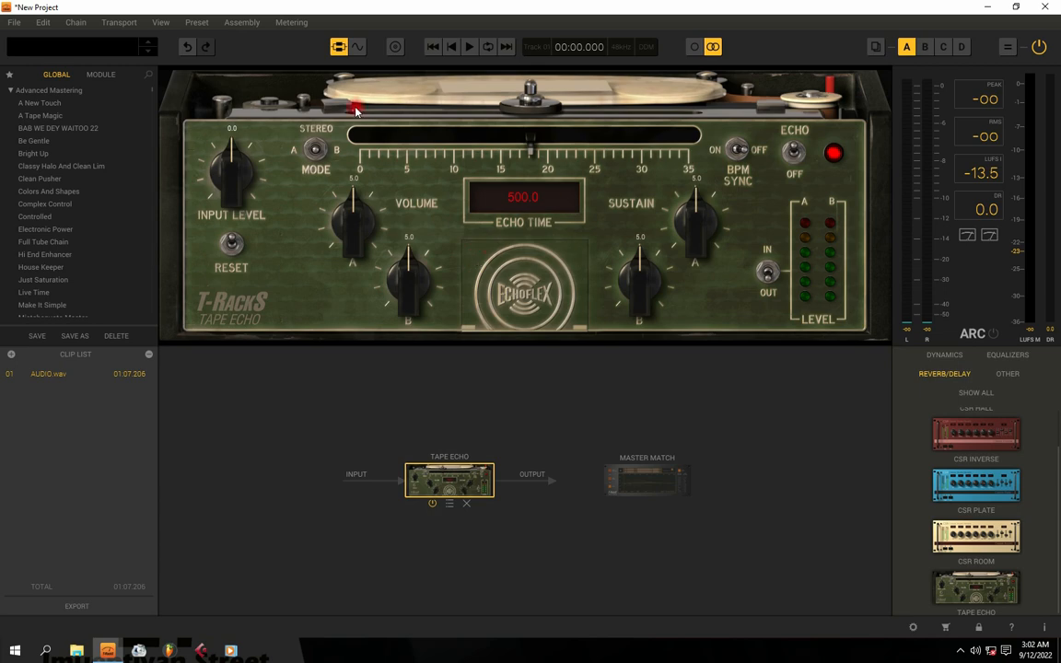
Show the clip's waveform view and briefly audition the audio through the Tape Echo
{"action": "left_click", "coordinate": [358, 47]}
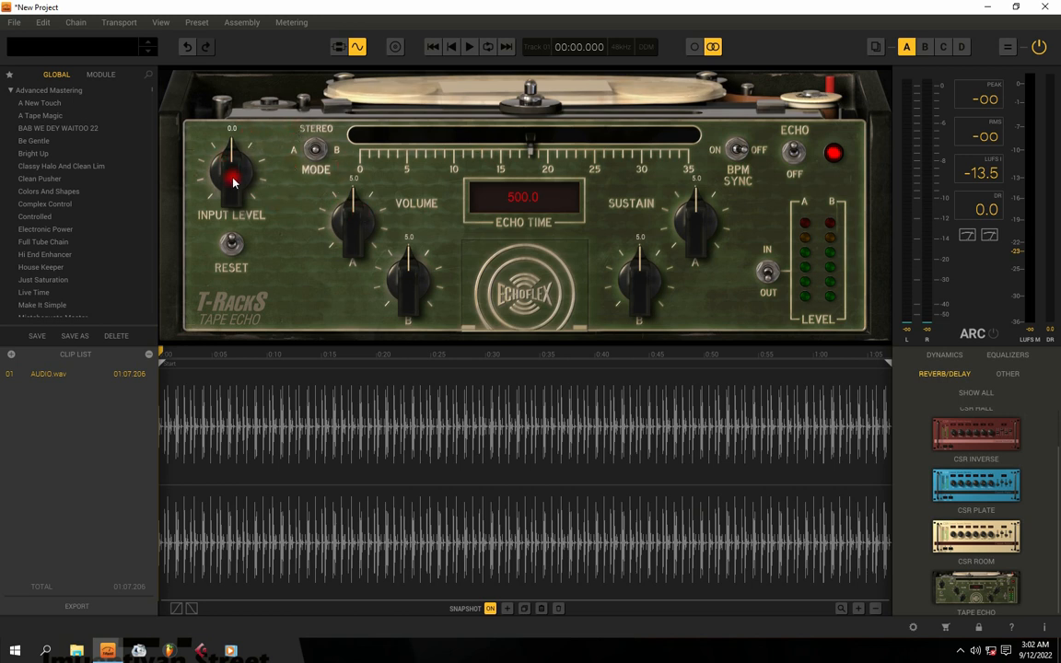
{"action": "key", "text": "space"}
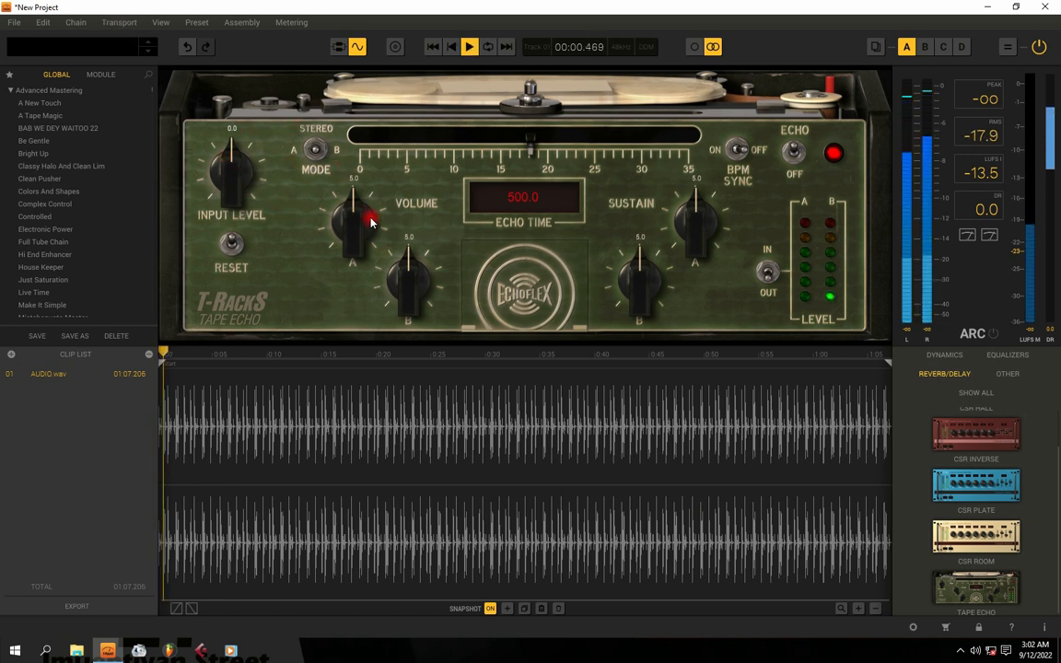
{"action": "key", "text": "space"}
Turn the volume A, volume B, sustain A and sustain B knobs down to 1.0
{"action": "left_click_drag", "start_coordinate": [356, 204], "coordinate": [366, 268]}
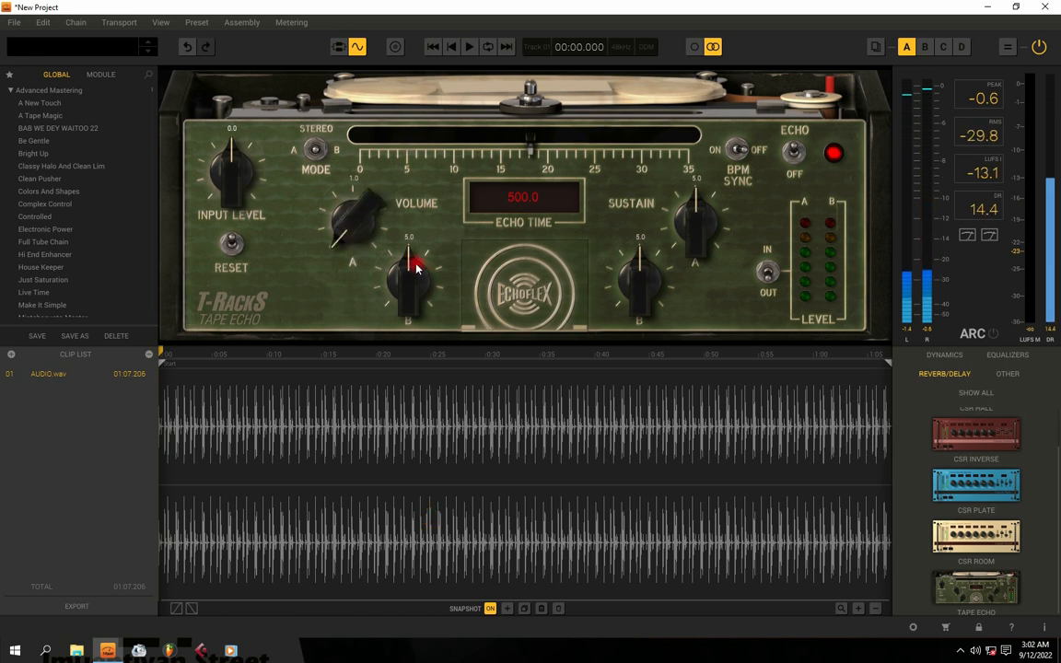
{"action": "left_click_drag", "start_coordinate": [407, 300], "coordinate": [406, 331]}
{"action": "left_click_drag", "start_coordinate": [642, 266], "coordinate": [642, 308]}
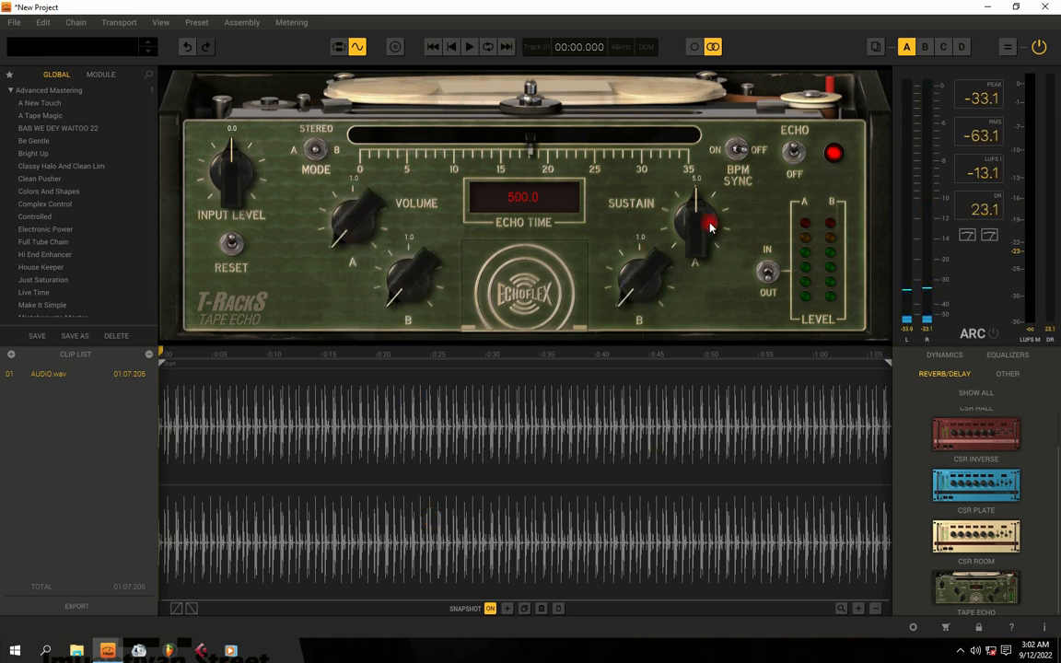
{"action": "left_click_drag", "start_coordinate": [702, 224], "coordinate": [702, 285]}
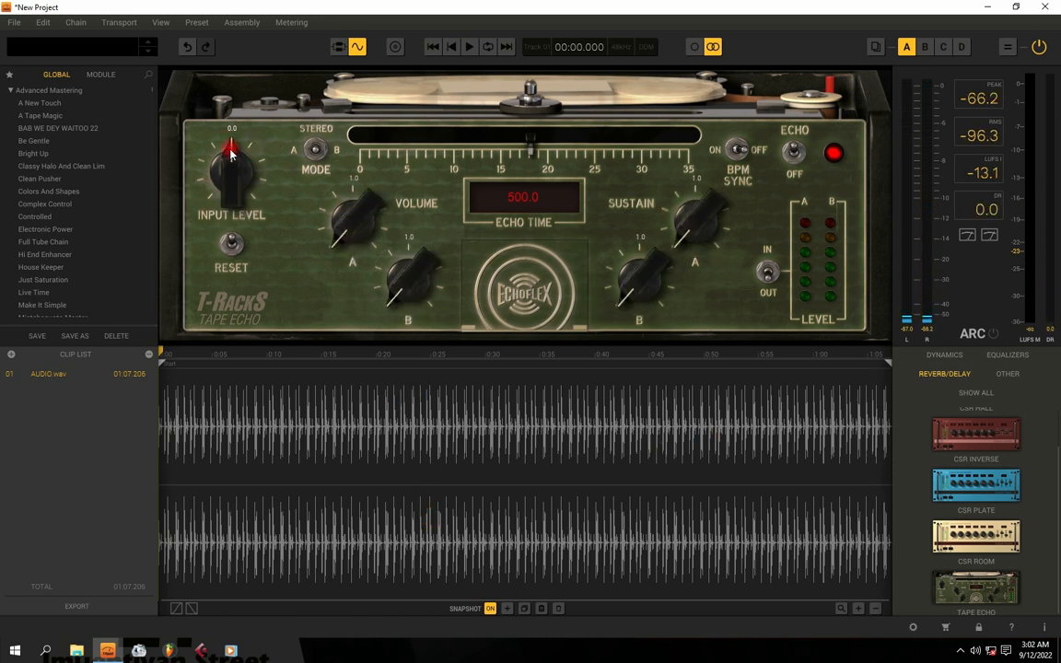
Adjust the Tape Echo's input level while auditioning the clip, and settle on 0.2
{"action": "left_click_drag", "start_coordinate": [231, 154], "coordinate": [236, 183]}
{"action": "key", "text": "space"}
{"action": "key", "text": "space"}
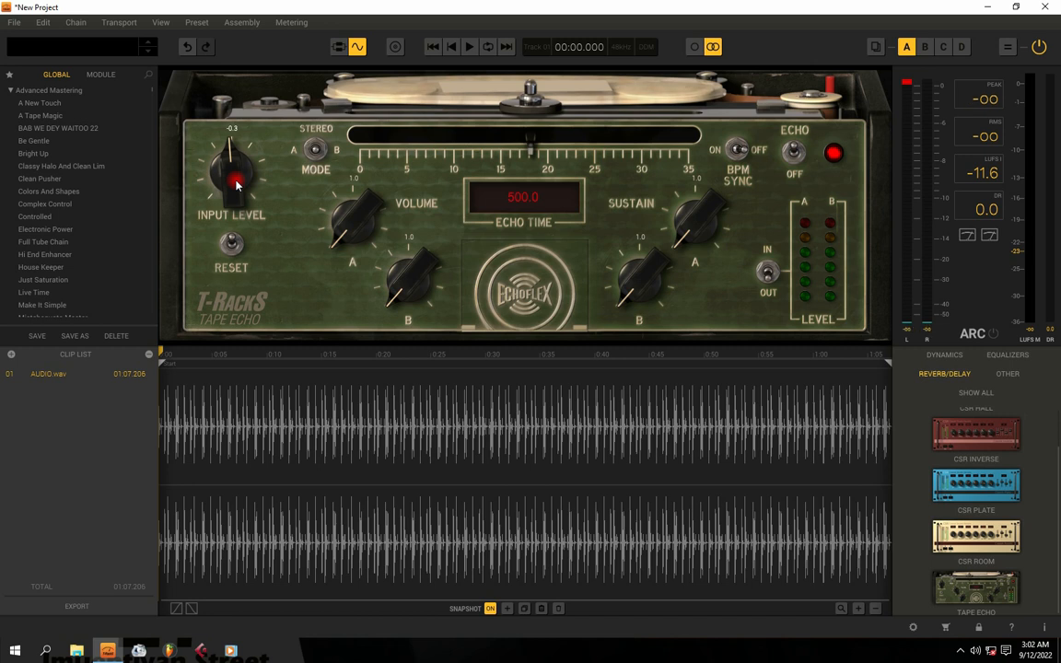
{"action": "left_click_drag", "start_coordinate": [233, 169], "coordinate": [246, 237]}
{"action": "key", "text": "space"}
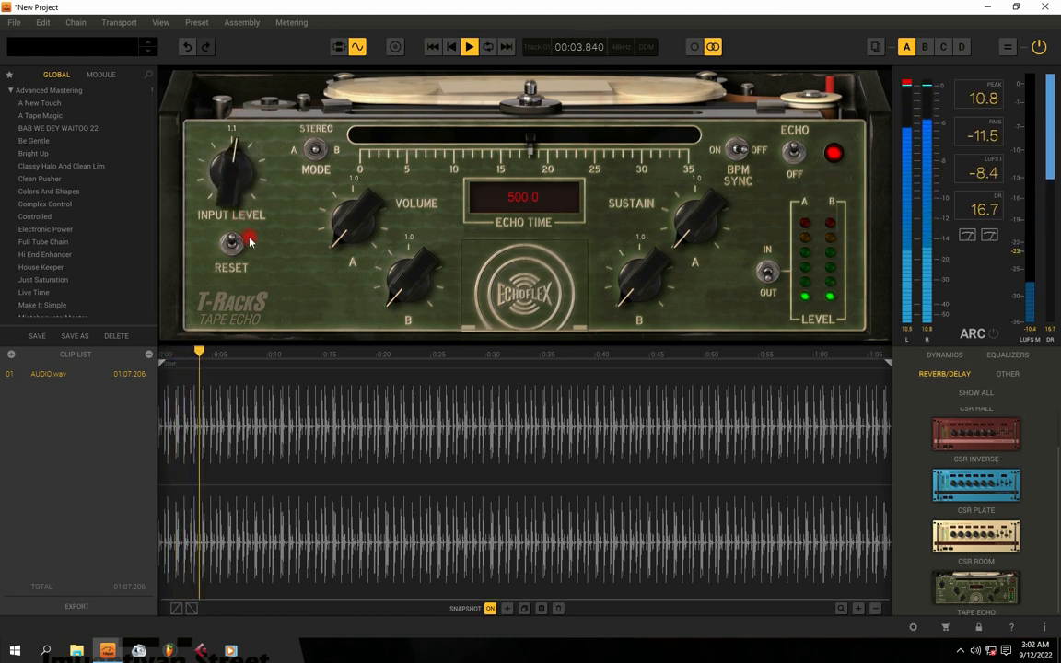
{"action": "key", "text": "space"}
{"action": "mouse_move", "coordinate": [229, 185]}
{"action": "left_mouse_down"}
{"action": "mouse_move", "coordinate": [230, 173]}
{"action": "mouse_move", "coordinate": [231, 187]}
{"action": "left_mouse_up"}
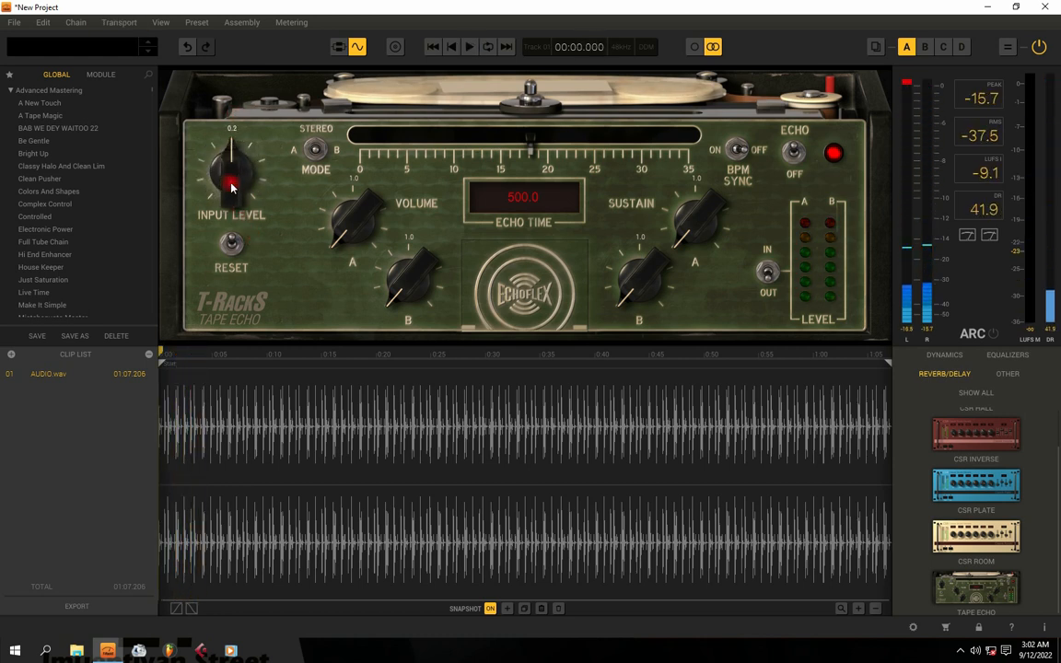
Try another position of the mode switch, return it to Stereo, and audition the clip
{"action": "left_click", "coordinate": [309, 150]}
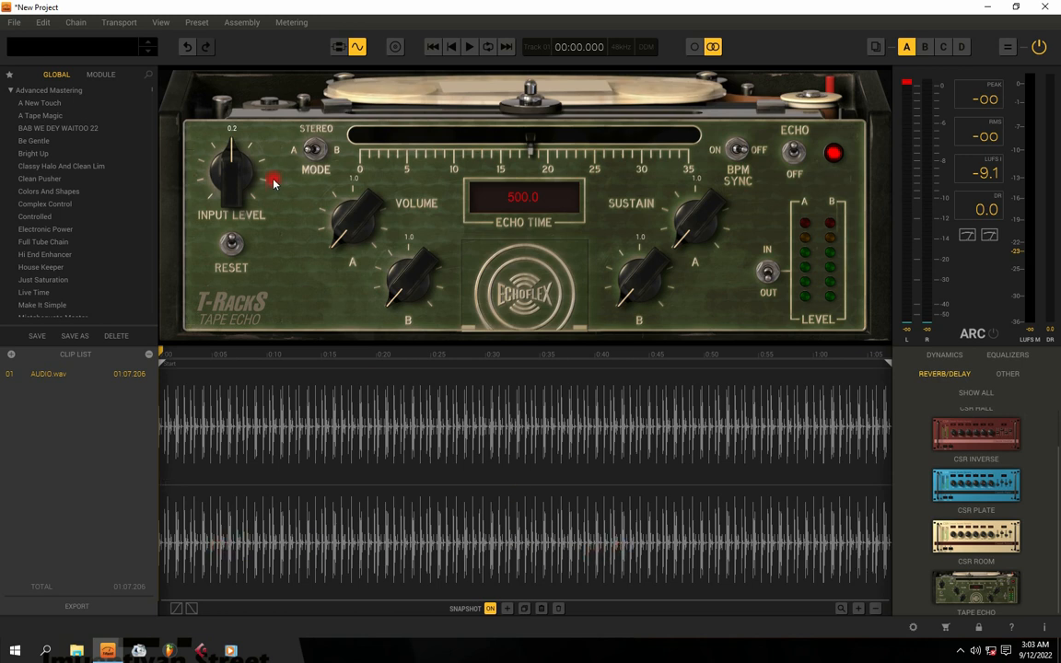
{"action": "left_click", "coordinate": [315, 150]}
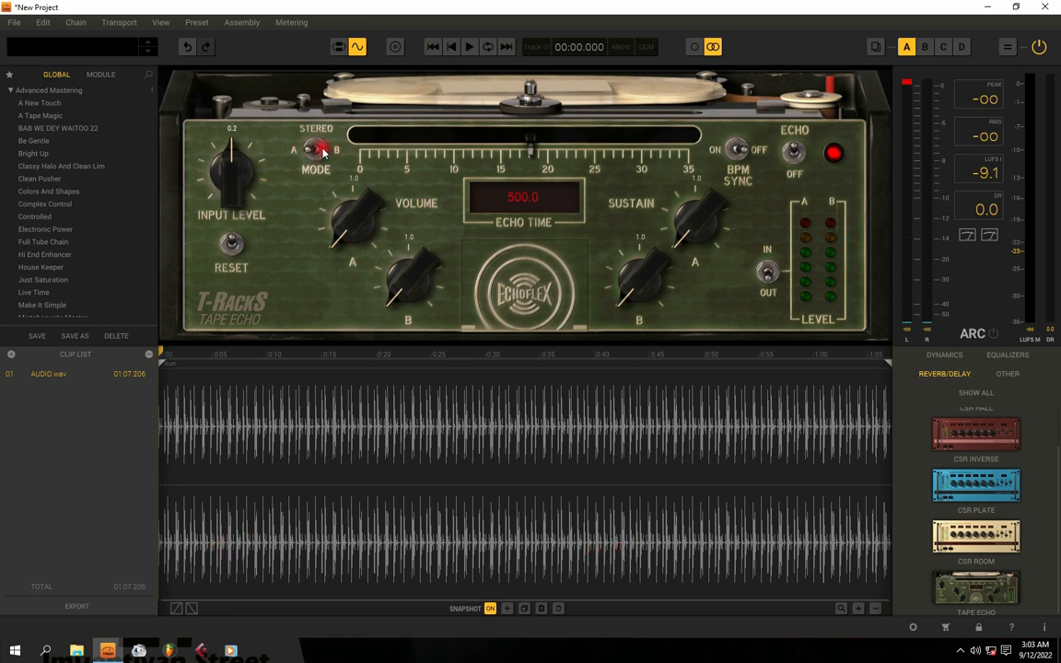
{"action": "key", "text": "space"}
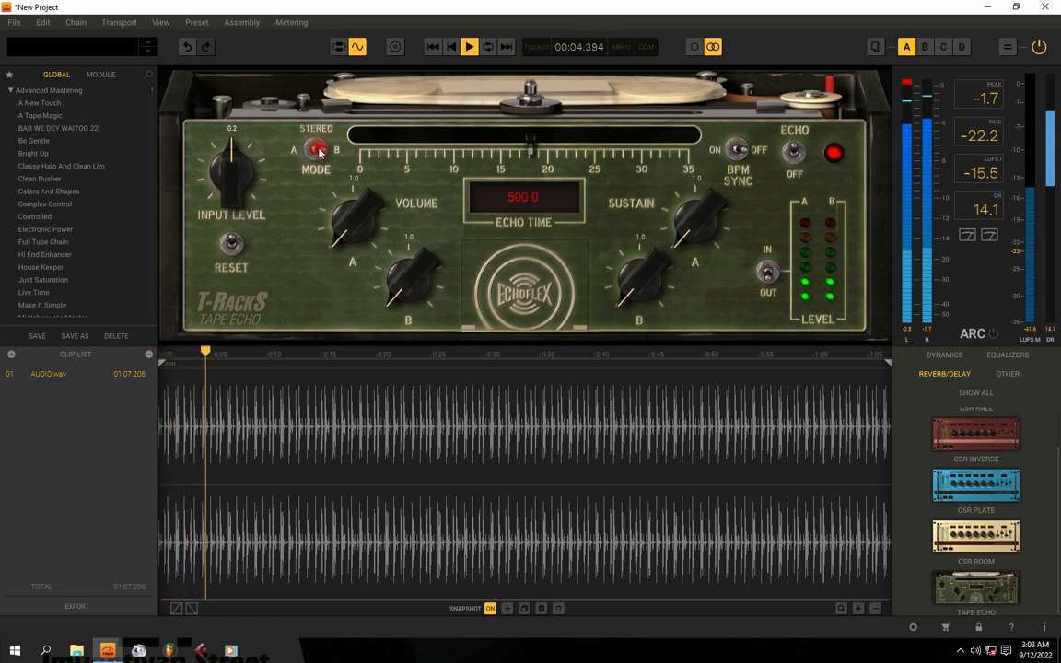
{"action": "key", "text": "space"}
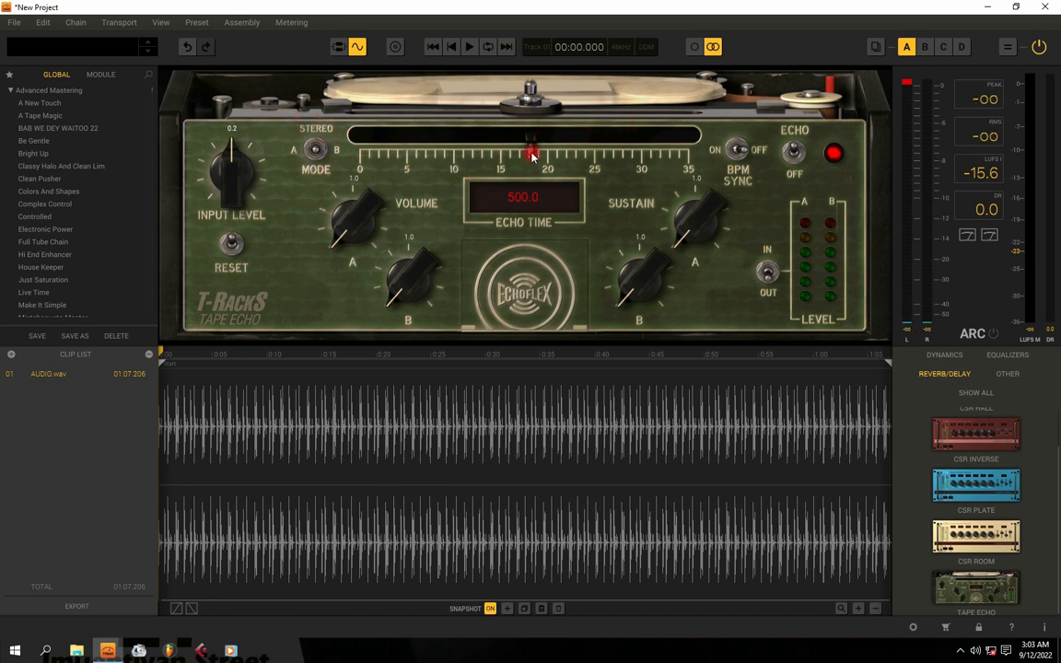
Shorten the echo time with the tape slider to about 424.9
{"action": "mouse_move", "coordinate": [531, 155]}
{"action": "left_mouse_down"}
{"action": "mouse_move", "coordinate": [461, 155]}
{"action": "mouse_move", "coordinate": [580, 151]}
{"action": "mouse_move", "coordinate": [360, 155]}
{"action": "mouse_move", "coordinate": [514, 147]}
{"action": "left_mouse_up"}
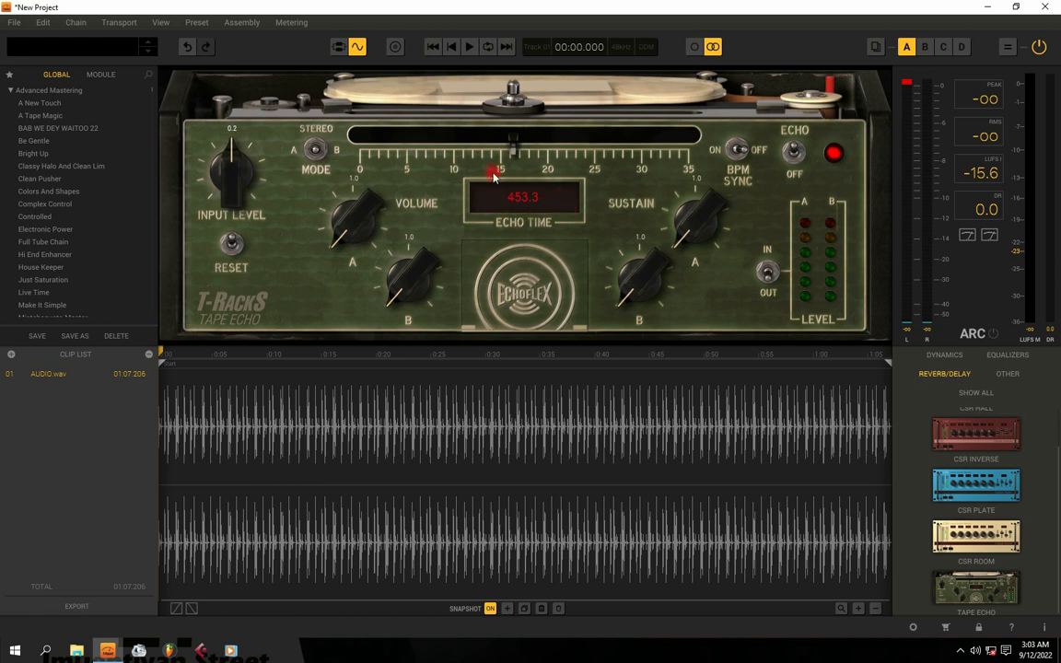
{"action": "mouse_move", "coordinate": [512, 147]}
{"action": "left_mouse_down"}
{"action": "mouse_move", "coordinate": [580, 150]}
{"action": "mouse_move", "coordinate": [374, 140]}
{"action": "mouse_move", "coordinate": [556, 147]}
{"action": "mouse_move", "coordinate": [390, 148]}
{"action": "mouse_move", "coordinate": [530, 146]}
{"action": "mouse_move", "coordinate": [470, 145]}
{"action": "mouse_move", "coordinate": [506, 145]}
{"action": "left_mouse_up"}
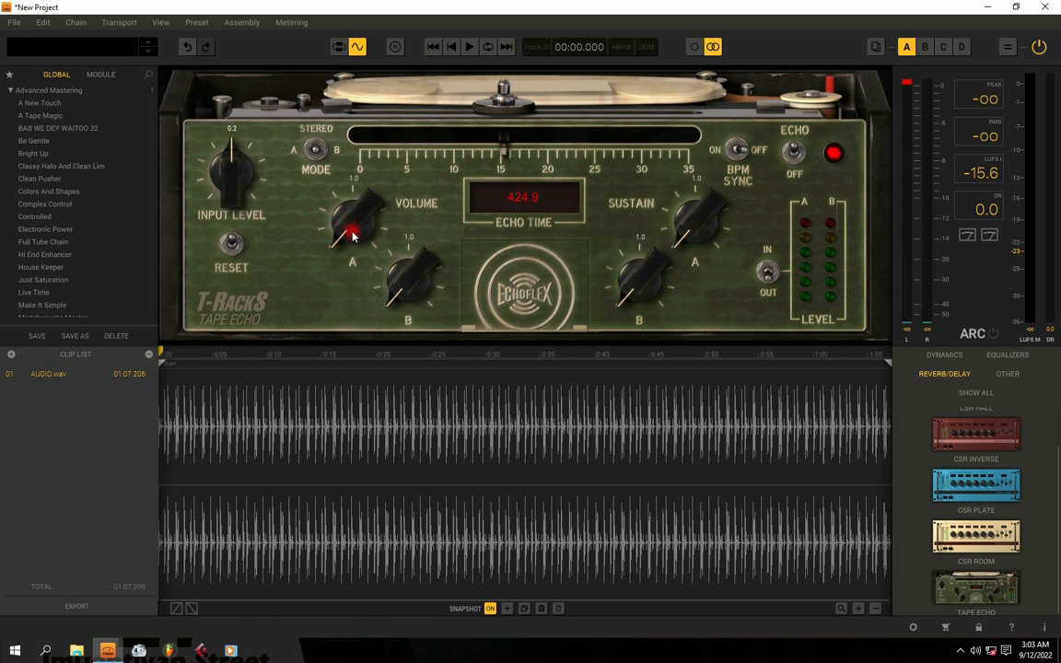
Raise volume A to 2.1, audition the clip, and return the knob to 1.0
{"action": "mouse_move", "coordinate": [352, 236]}
{"action": "left_mouse_down"}
{"action": "mouse_move", "coordinate": [339, 174]}
{"action": "mouse_move", "coordinate": [348, 246]}
{"action": "left_mouse_up"}
{"action": "left_click_drag", "start_coordinate": [343, 230], "coordinate": [348, 214]}
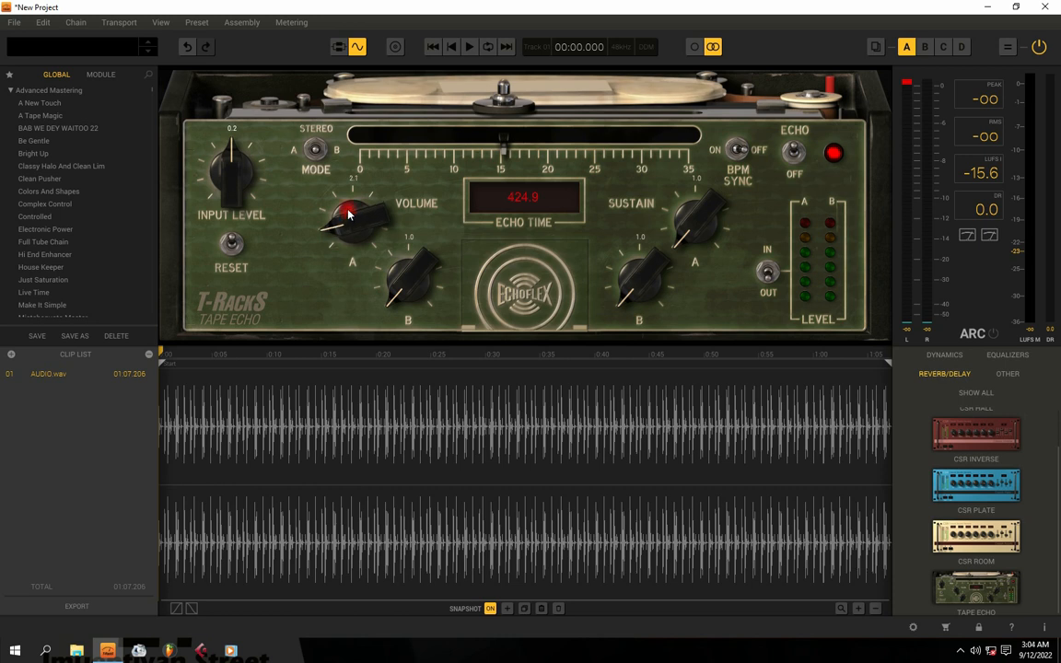
{"action": "key", "text": "space"}
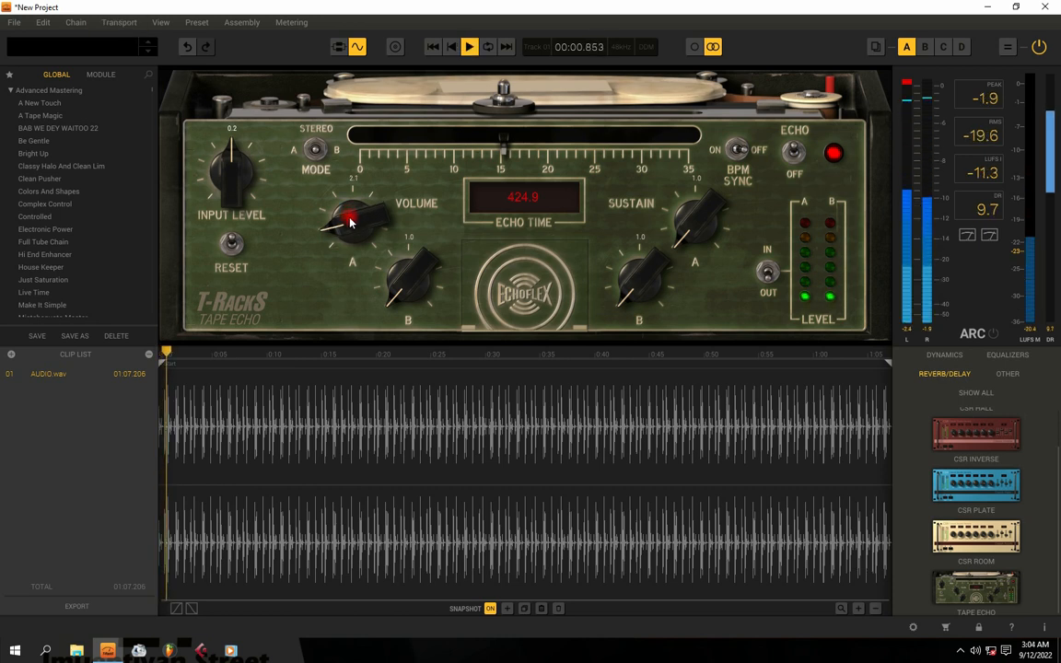
{"action": "mouse_move", "coordinate": [349, 213]}
{"action": "left_mouse_down"}
{"action": "mouse_move", "coordinate": [348, 175]}
{"action": "mouse_move", "coordinate": [343, 218]}
{"action": "left_mouse_up"}
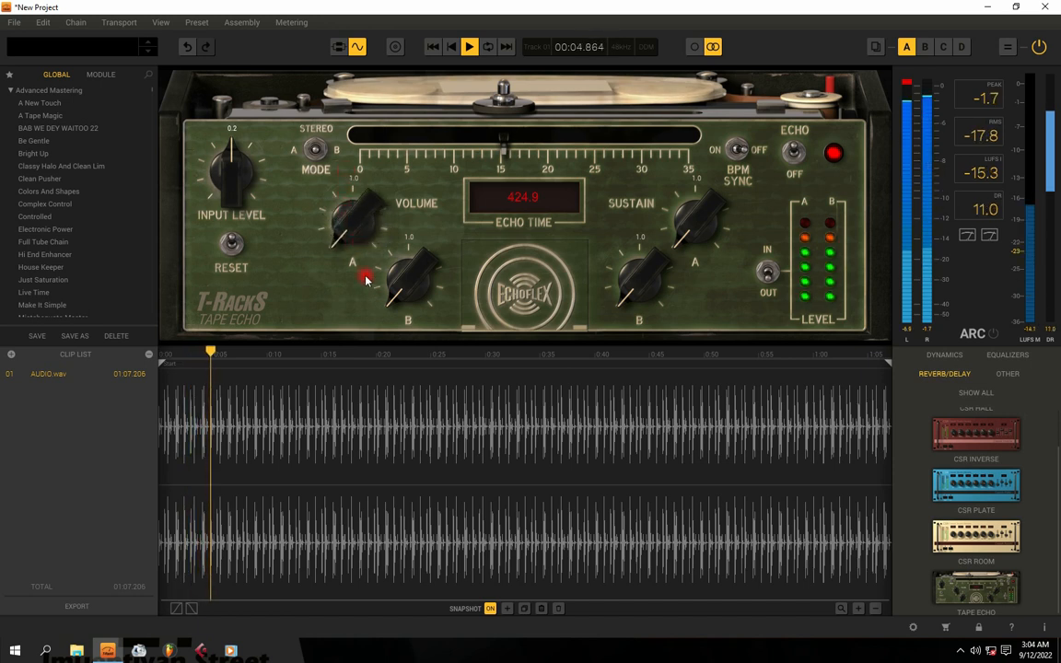
{"action": "key", "text": "space"}
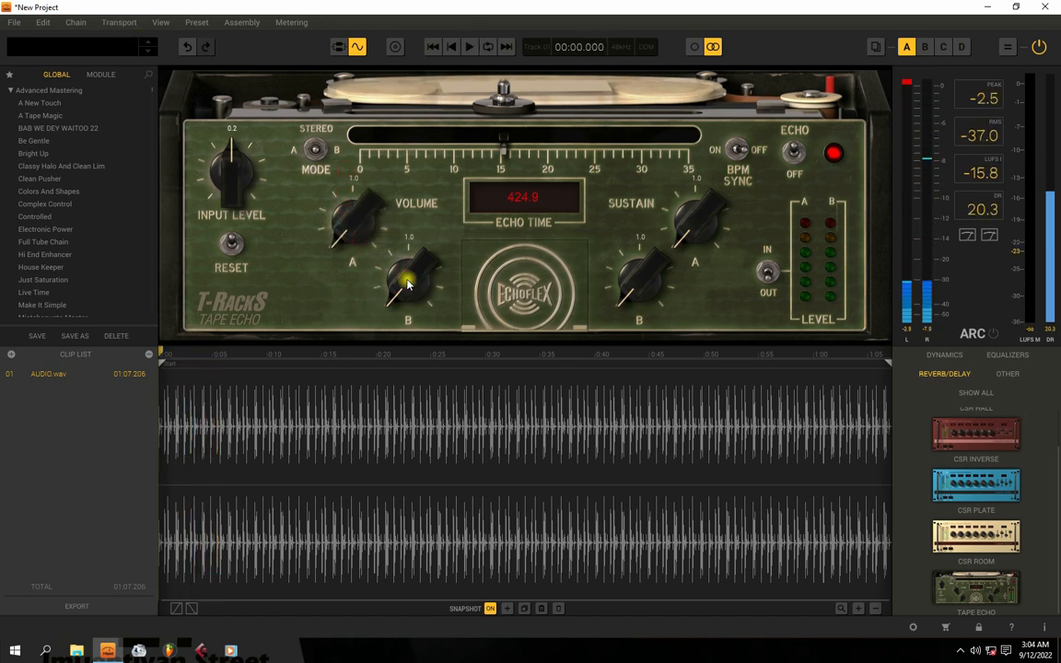
Raise volume B to about 3.4, audition the effect, and bring the knob back to 1.0
{"action": "left_click_drag", "start_coordinate": [408, 290], "coordinate": [402, 238]}
{"action": "key", "text": "space"}
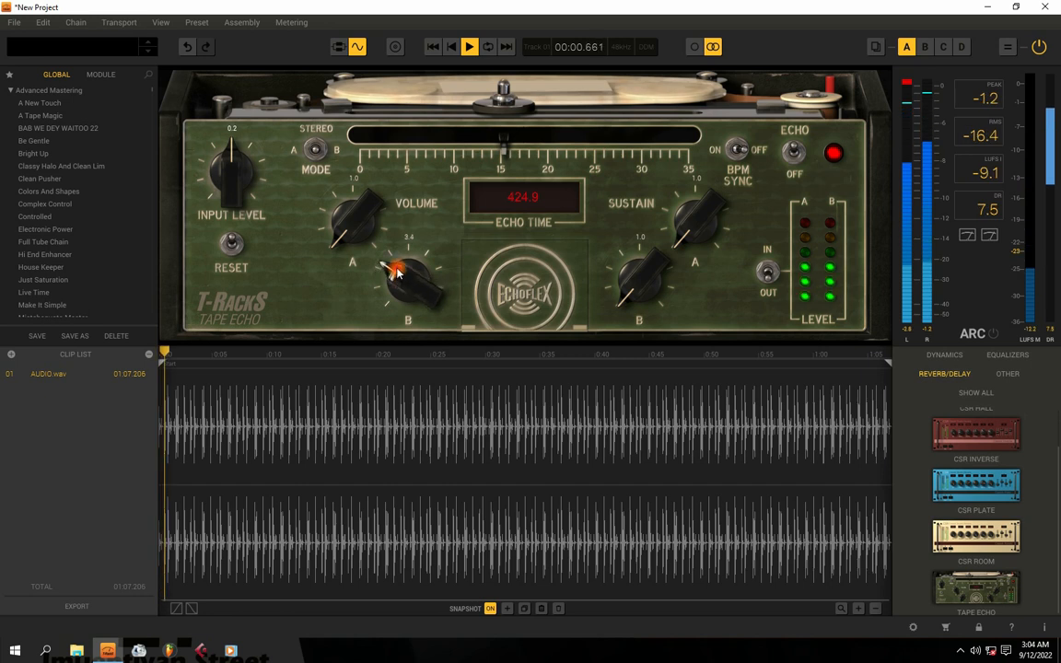
{"action": "left_click_drag", "start_coordinate": [402, 279], "coordinate": [421, 358]}
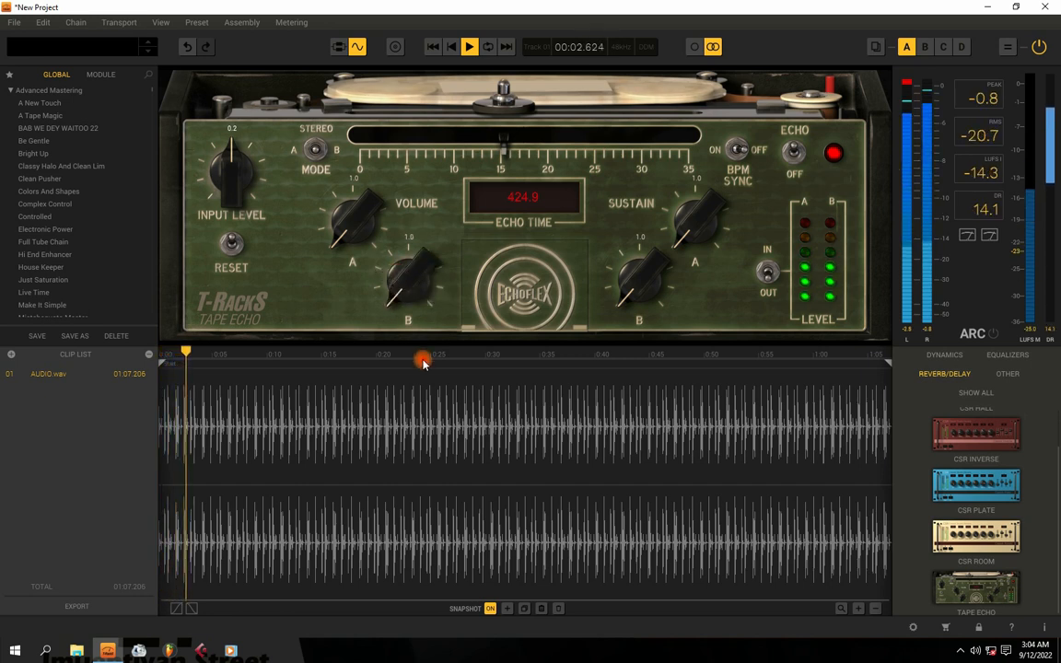
{"action": "key", "text": "space"}
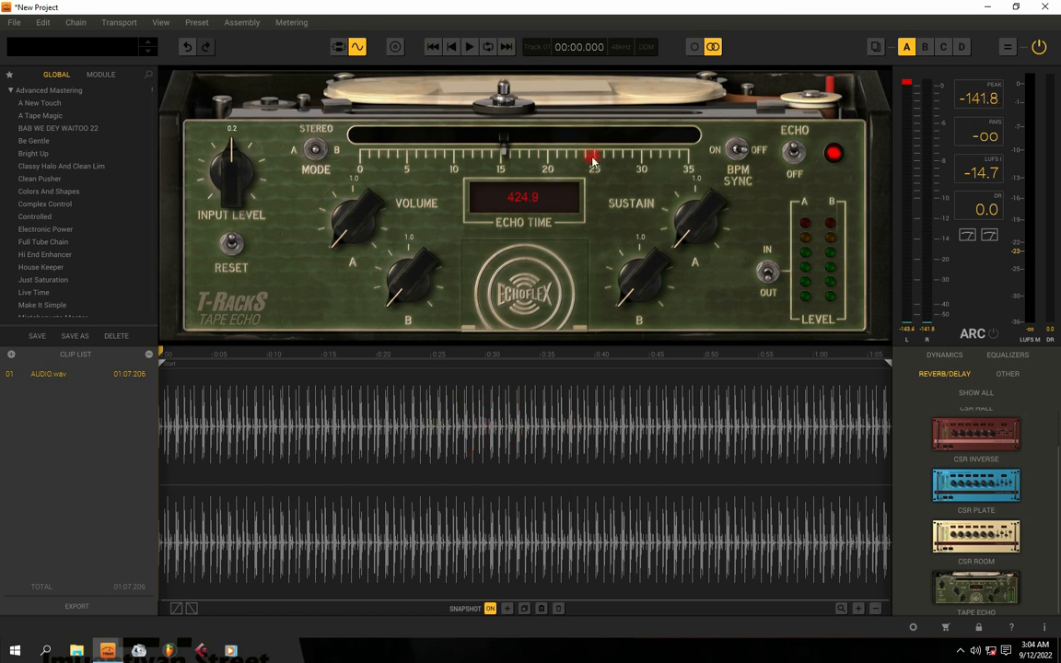
Set the echo time to 100
{"action": "double_click", "coordinate": [543, 196]}
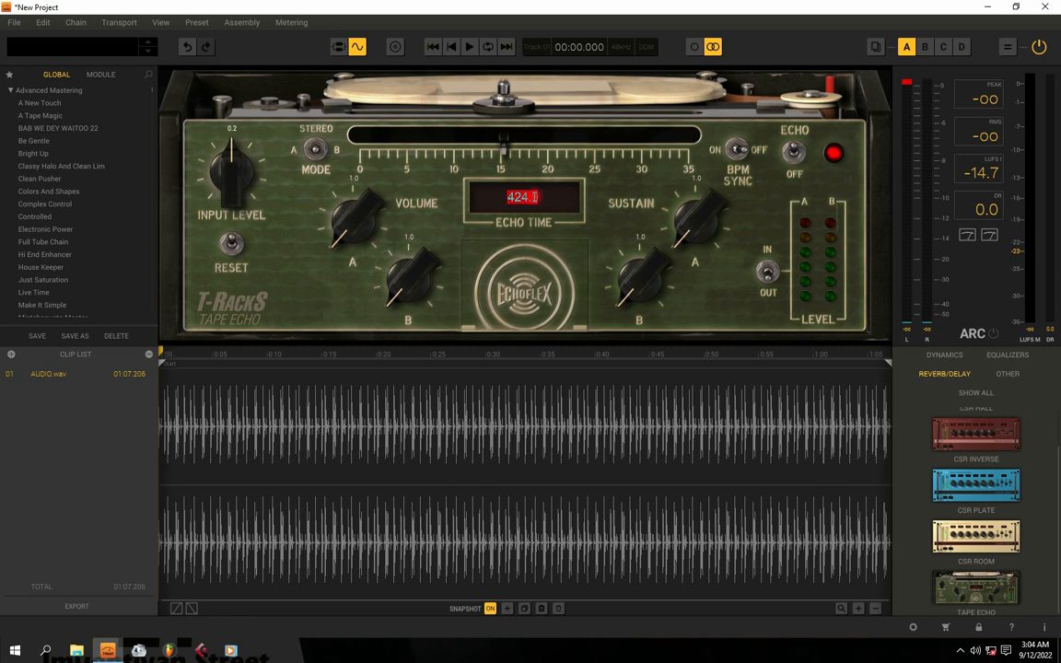
{"action": "type", "text": "100"}
{"action": "key", "text": "Return"}
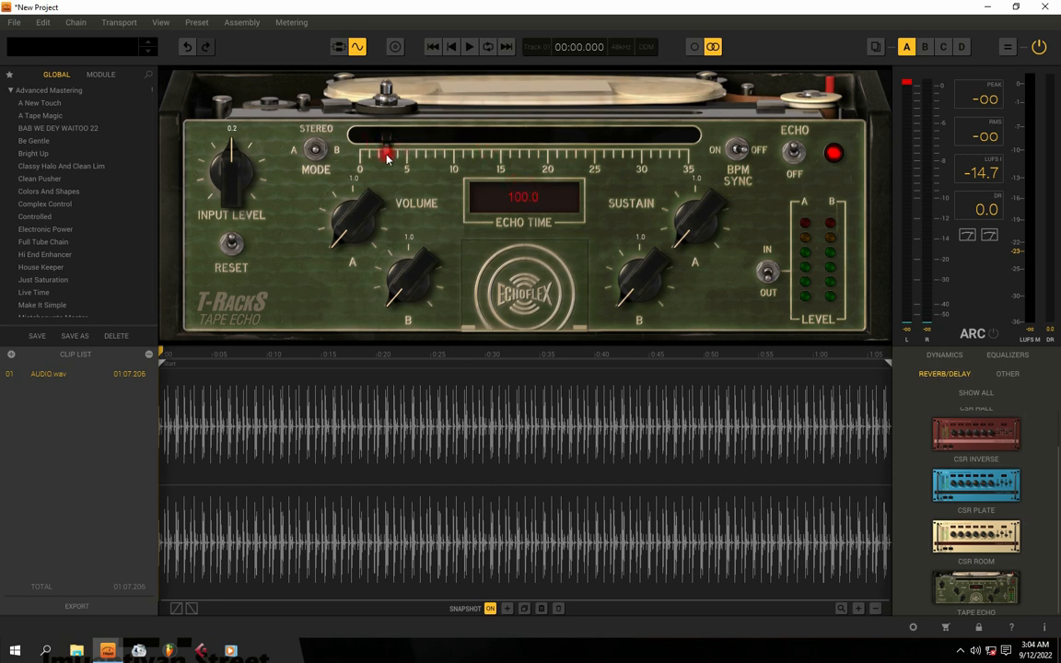
Try a slightly longer echo time with the tape slider, and restore the value to 100
{"action": "mouse_move", "coordinate": [385, 155]}
{"action": "left_mouse_down"}
{"action": "mouse_move", "coordinate": [457, 153]}
{"action": "mouse_move", "coordinate": [388, 153]}
{"action": "left_mouse_up"}
{"action": "left_click_drag", "start_coordinate": [388, 153], "coordinate": [405, 152]}
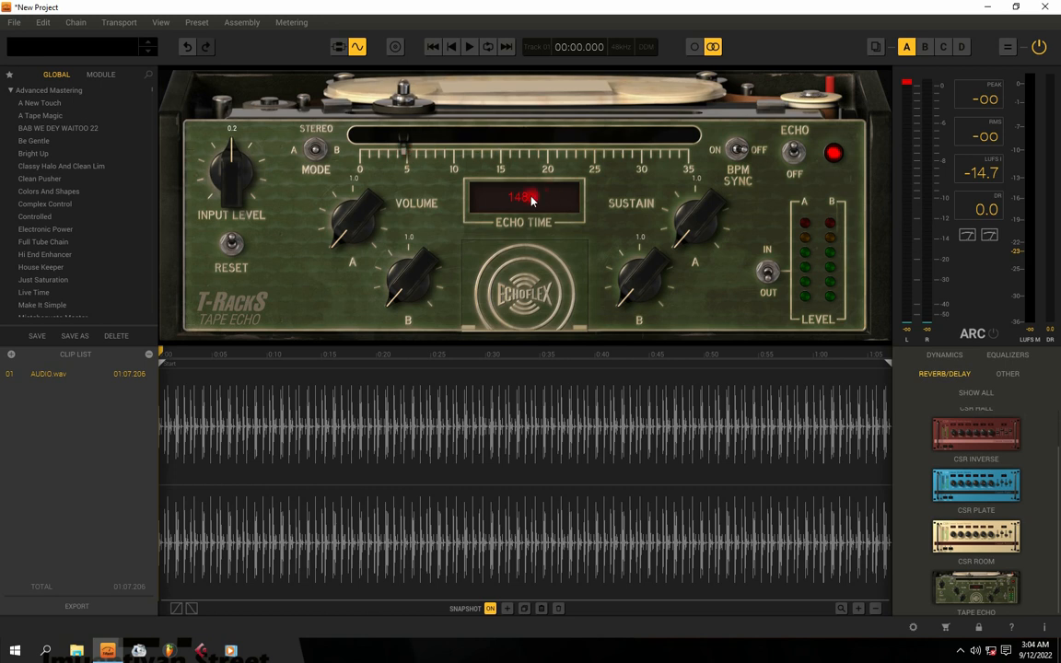
{"action": "type", "text": "1"}
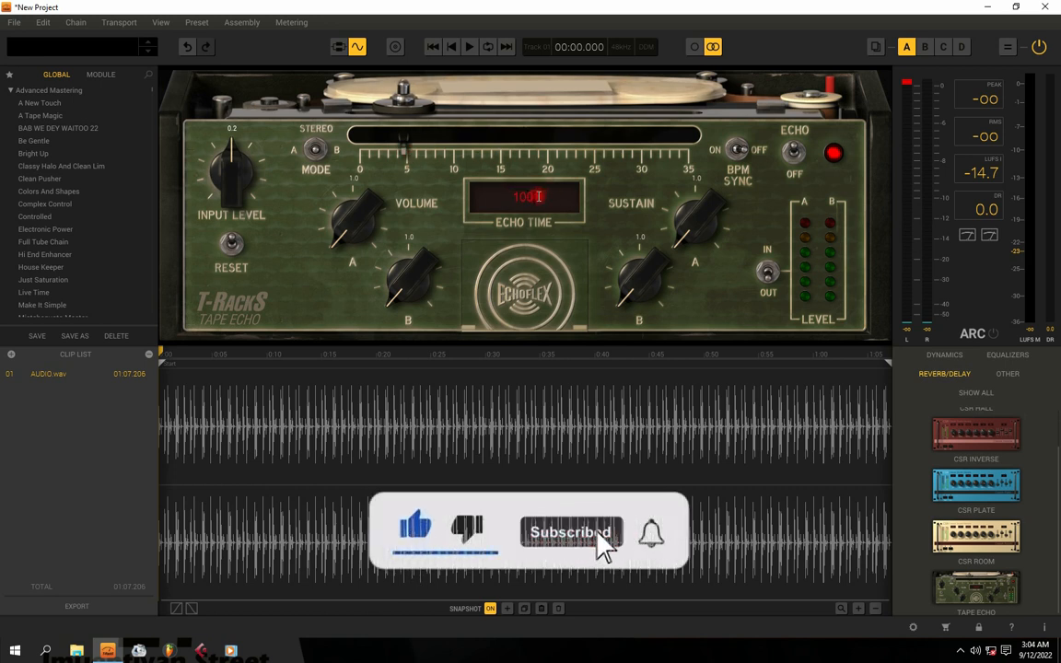
{"action": "type", "text": "00"}
{"action": "key", "text": "Return"}
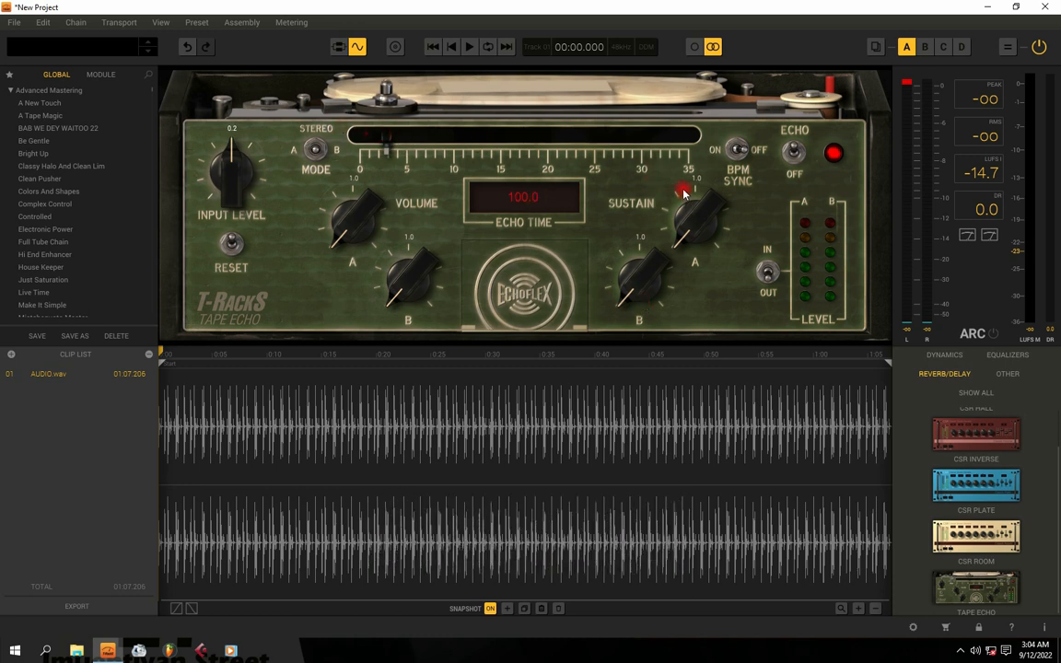
Set volume B to 1.1, and try sustain B at 2.1 before returning it to 1.0
{"action": "left_click_drag", "start_coordinate": [657, 279], "coordinate": [630, 276]}
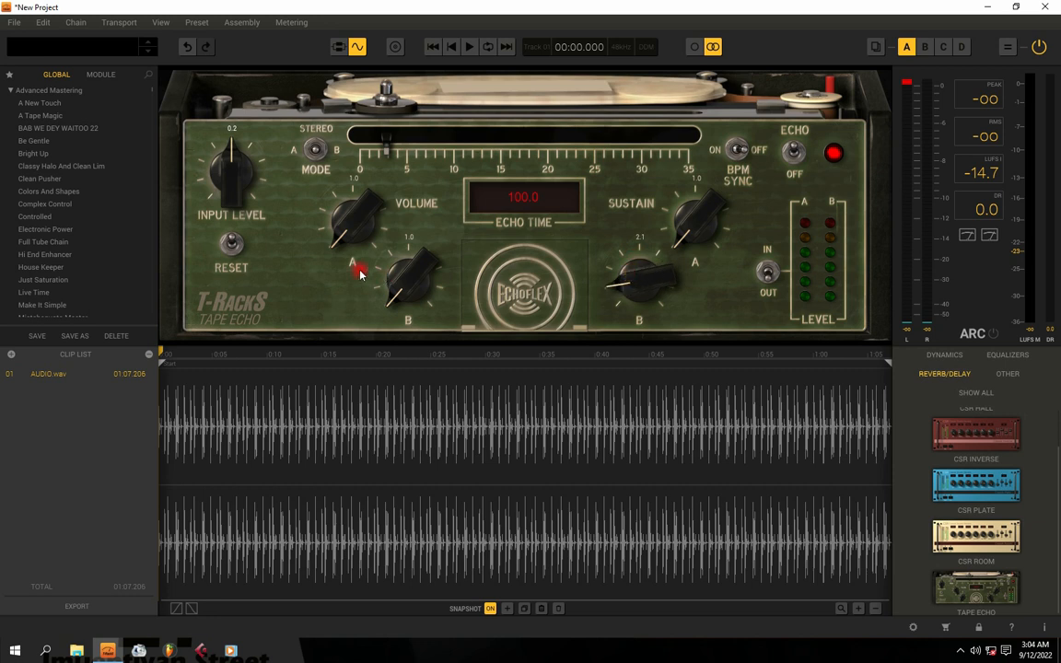
{"action": "left_click_drag", "start_coordinate": [408, 288], "coordinate": [410, 283]}
{"action": "left_click_drag", "start_coordinate": [665, 274], "coordinate": [622, 290]}
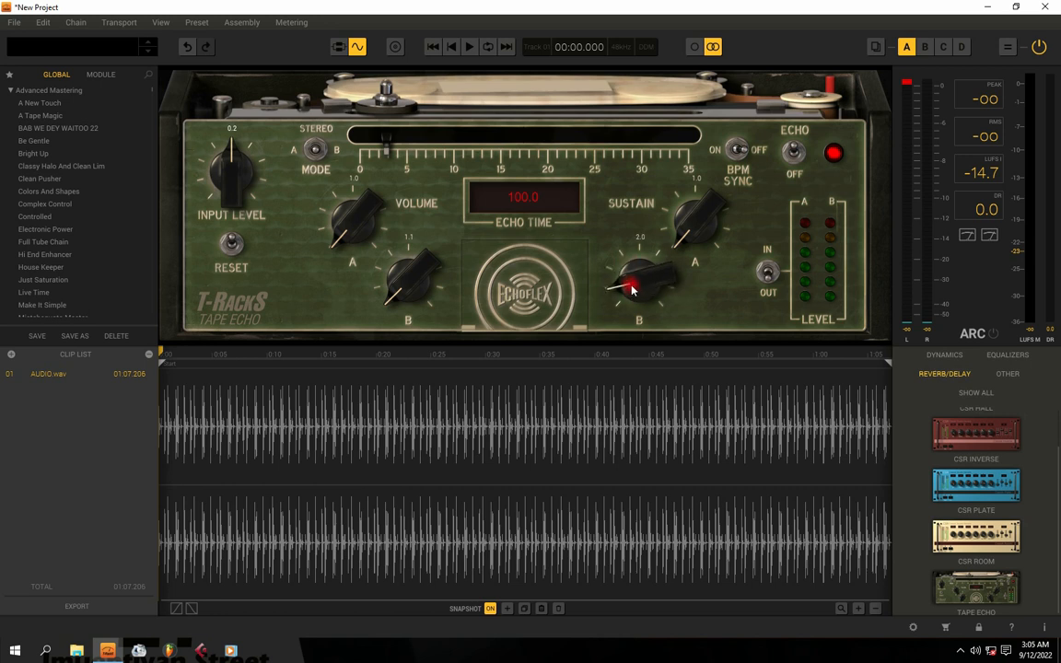
Raise volume A to 3.1, audition the clip while testing sustain A, and return both knobs to 1.0
{"action": "left_click_drag", "start_coordinate": [353, 228], "coordinate": [344, 166]}
{"action": "key", "text": "space"}
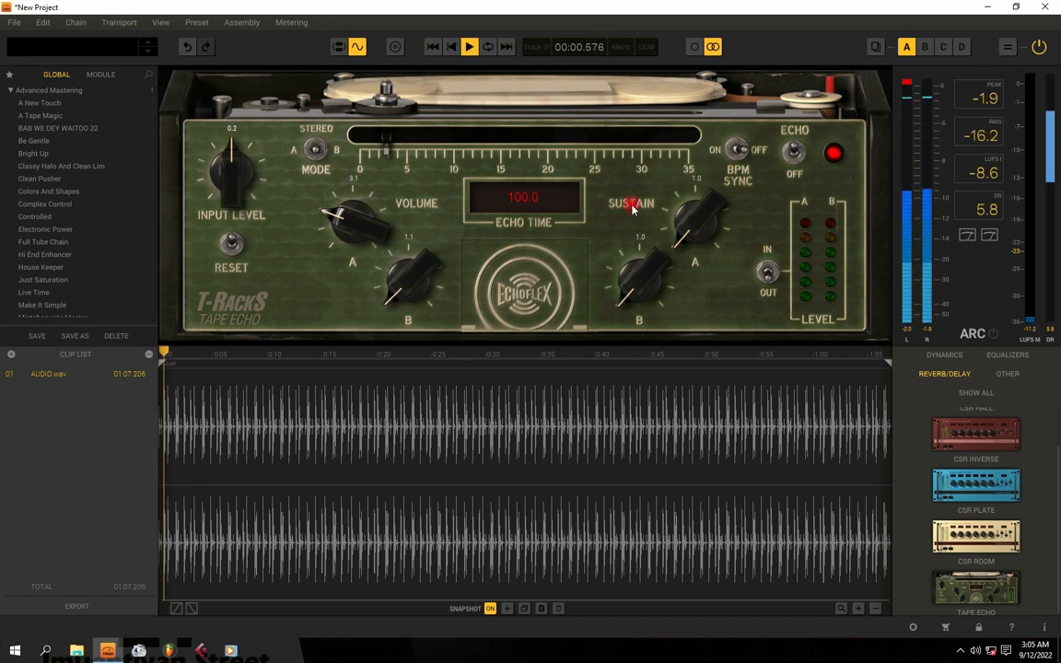
{"action": "left_click_drag", "start_coordinate": [690, 222], "coordinate": [698, 252]}
{"action": "key", "text": "space"}
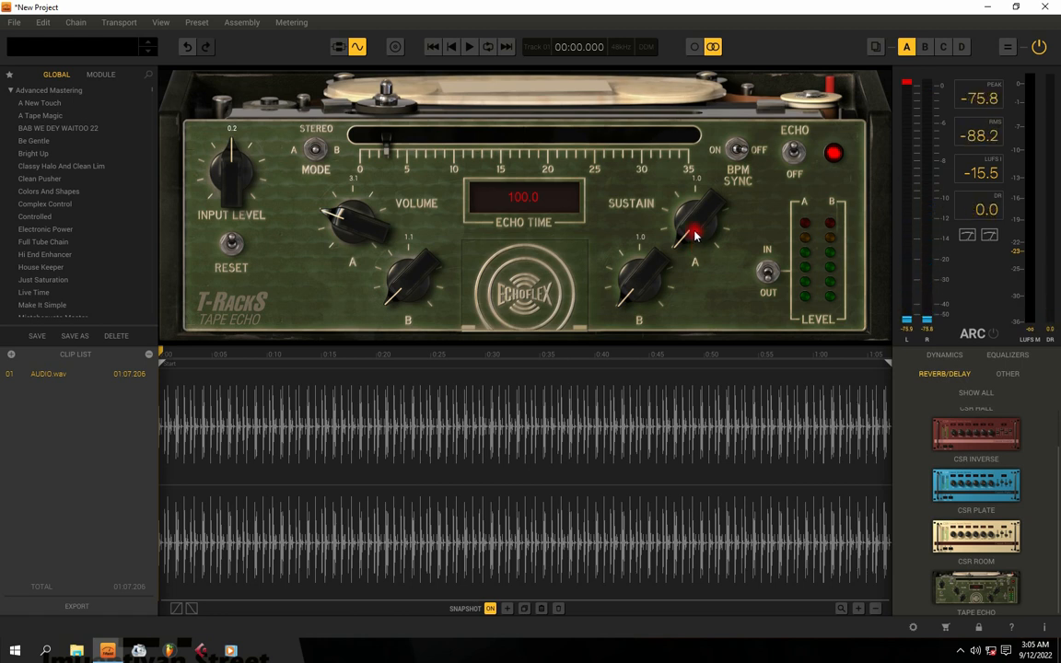
{"action": "left_click_drag", "start_coordinate": [365, 228], "coordinate": [170, 433]}
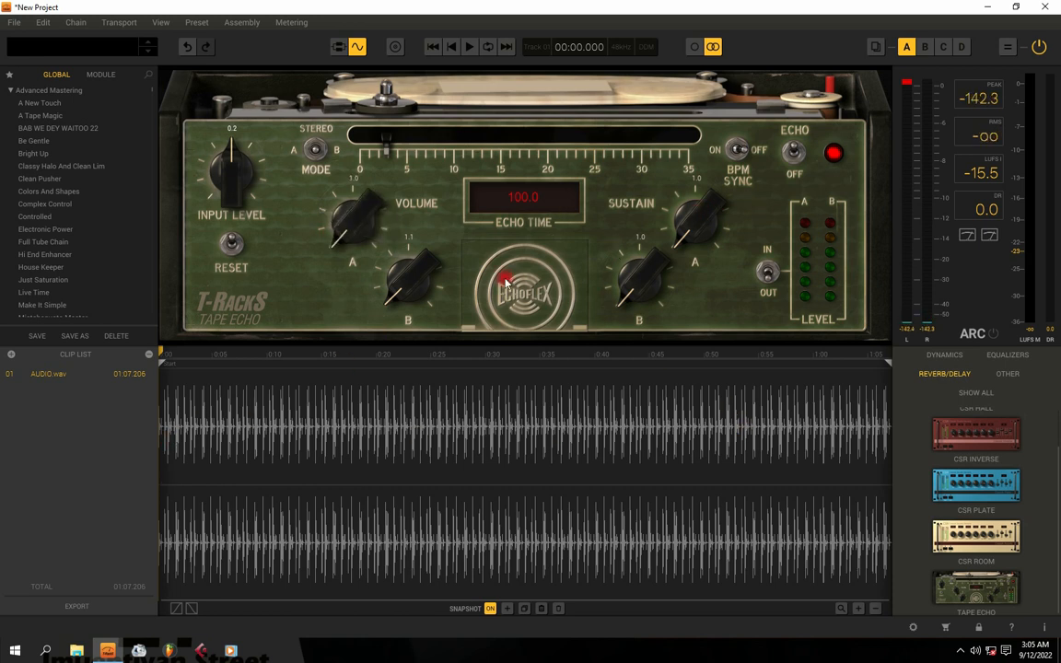
Toggle BPM Sync on and off twice to compare the echo time modes, leaving it off
{"action": "left_click", "coordinate": [737, 151]}
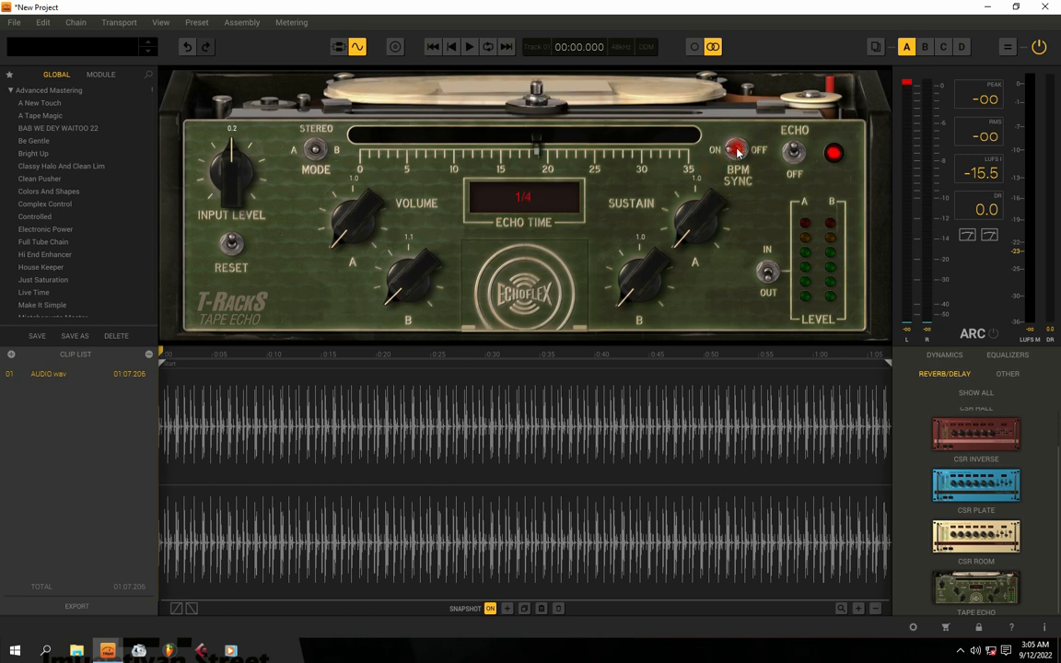
{"action": "left_click", "coordinate": [738, 151]}
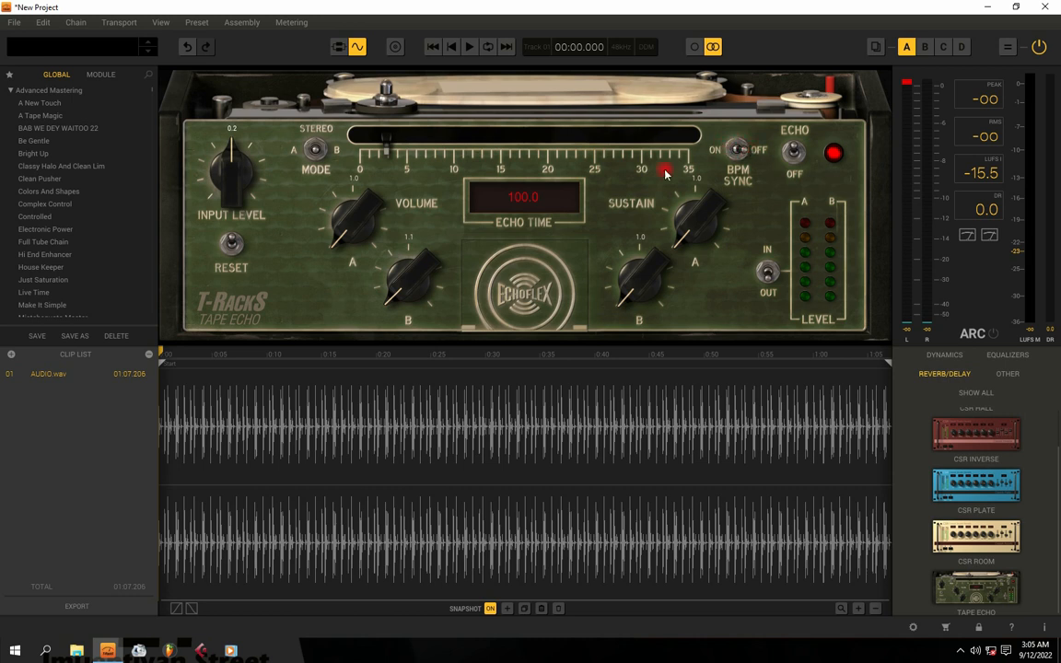
{"action": "left_click", "coordinate": [757, 151]}
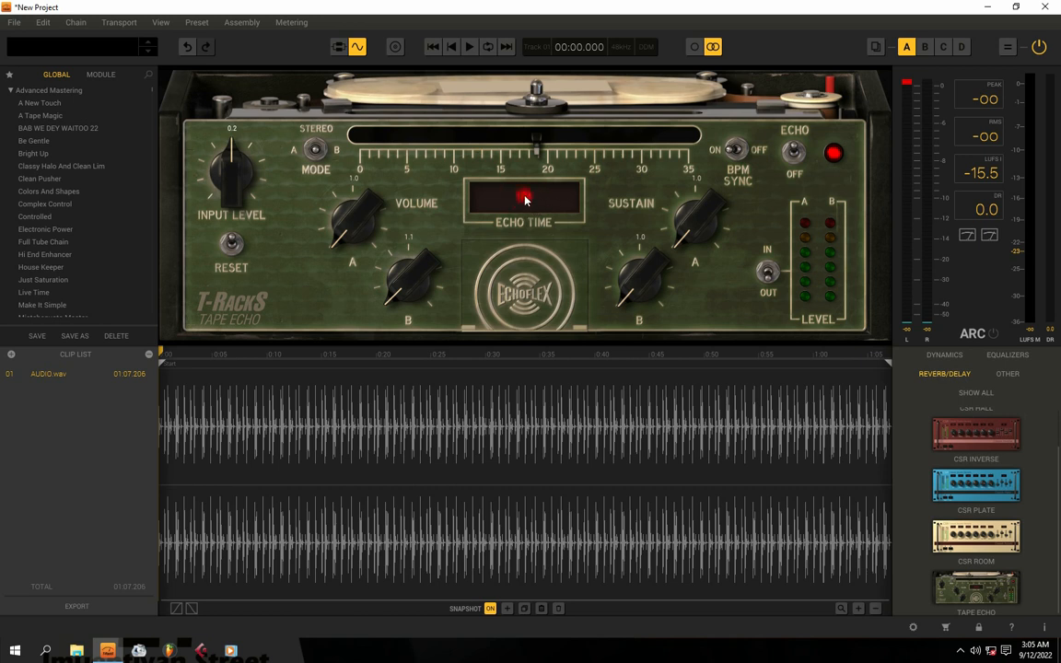
{"action": "left_click", "coordinate": [744, 153]}
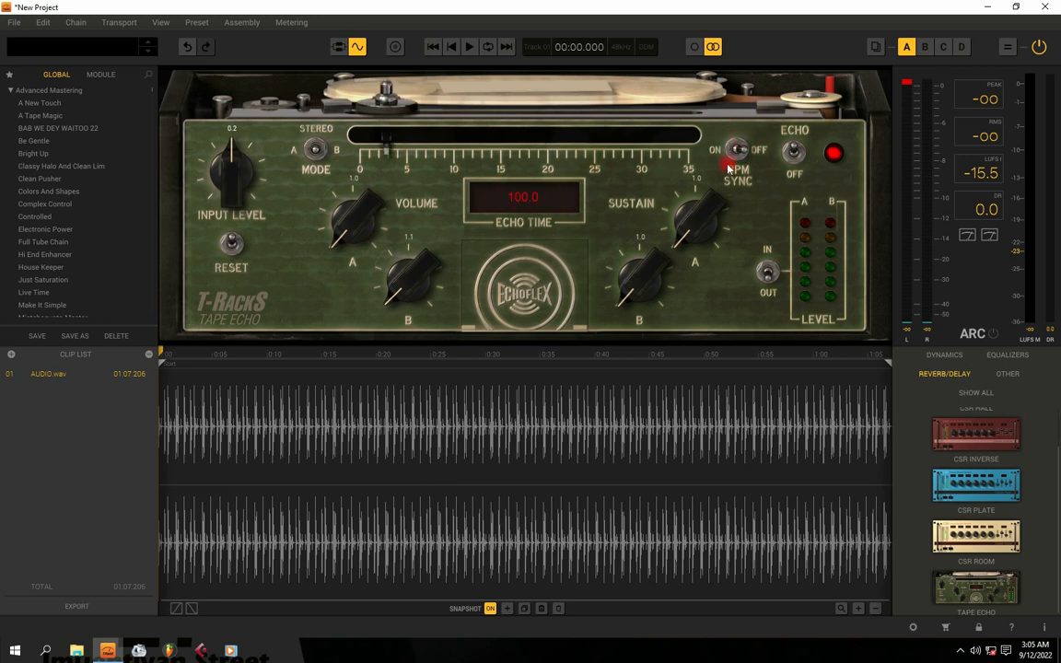
Switch BPM Sync on once more to show the note-based echo time, and switch it back off
{"action": "left_click", "coordinate": [735, 153]}
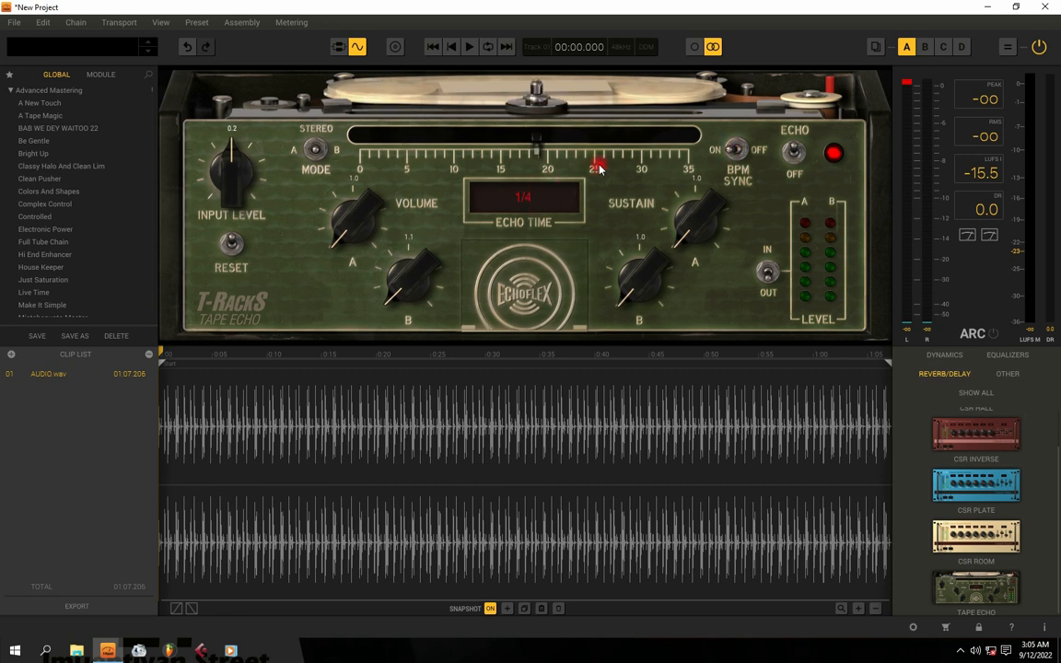
{"action": "left_click", "coordinate": [745, 153]}
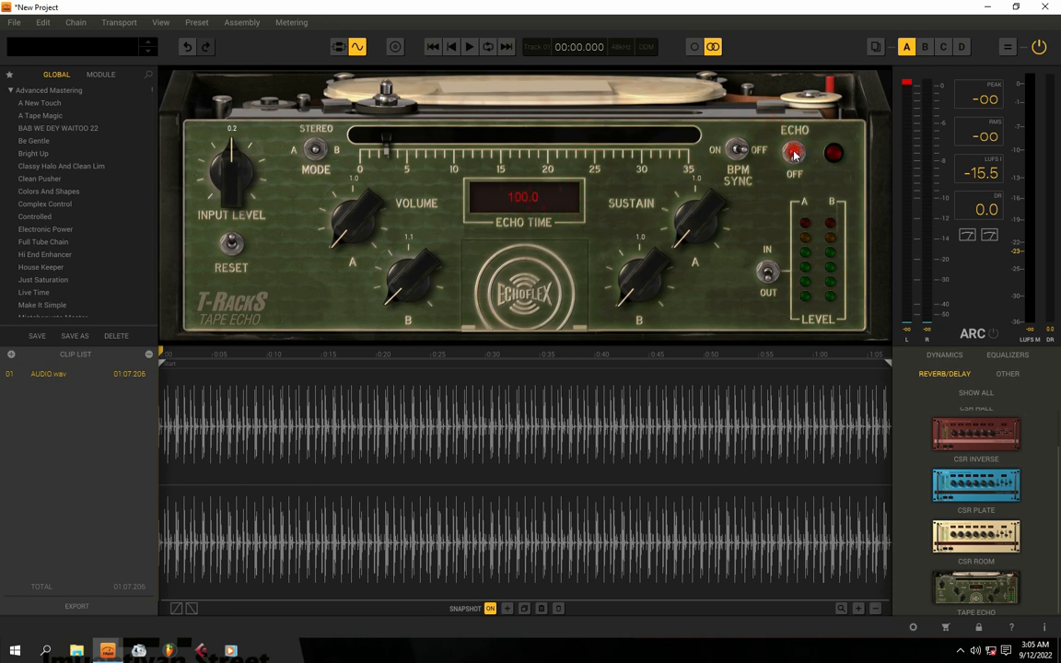
Play the clip with volume A at 3.9, compare the echo switched off and on, and return volume A to 1.0
{"action": "key", "text": "space"}
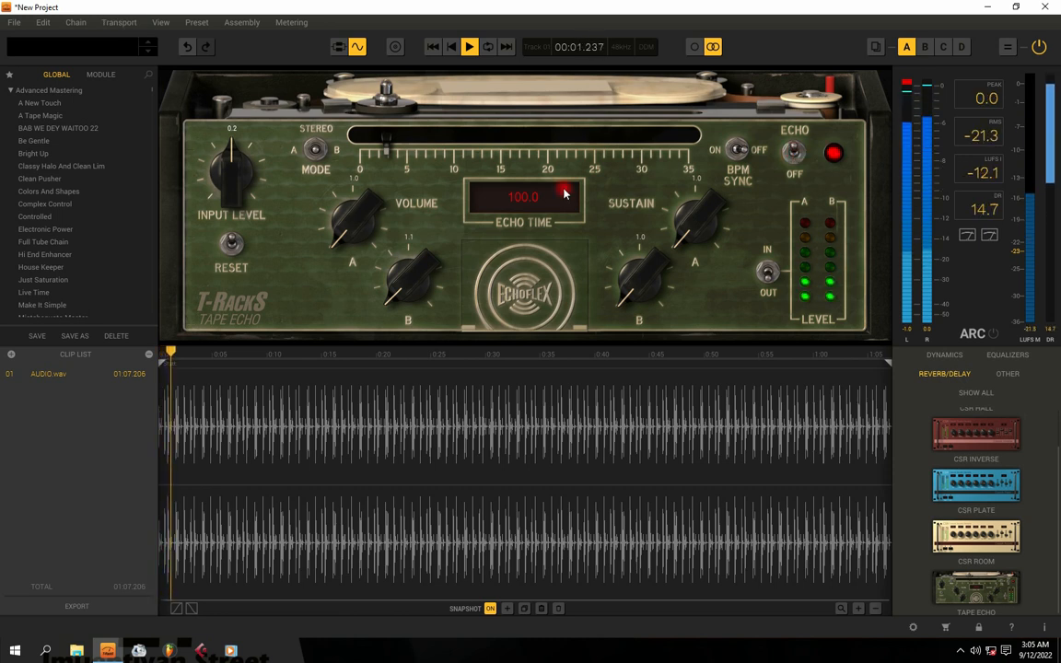
{"action": "left_click_drag", "start_coordinate": [338, 204], "coordinate": [339, 186]}
{"action": "left_click", "coordinate": [800, 157]}
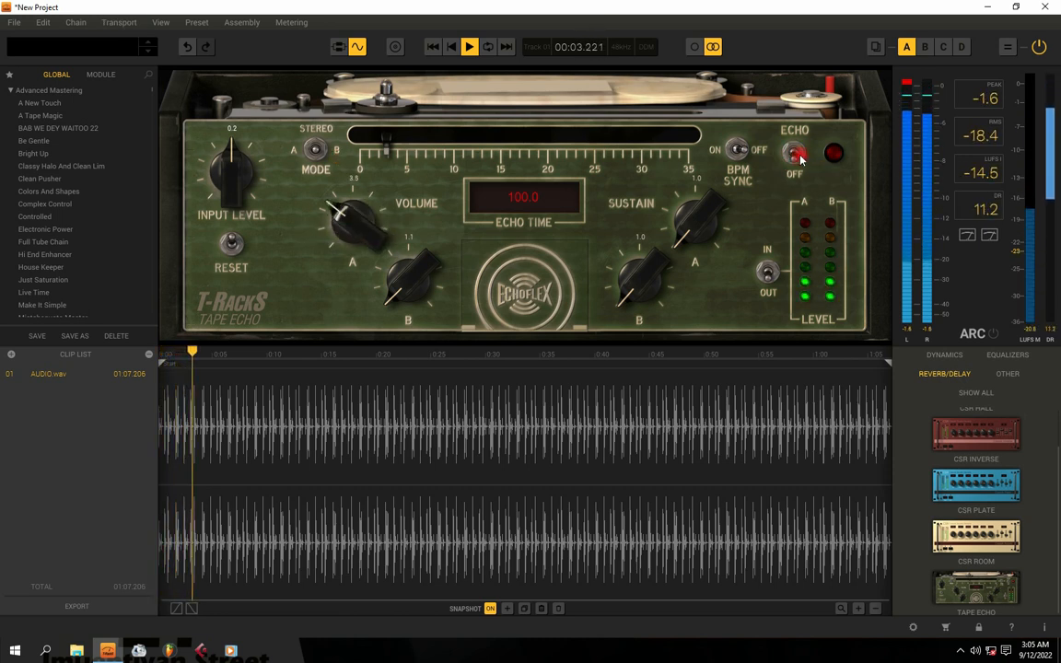
{"action": "left_click", "coordinate": [800, 157]}
{"action": "left_click_drag", "start_coordinate": [367, 220], "coordinate": [394, 344]}
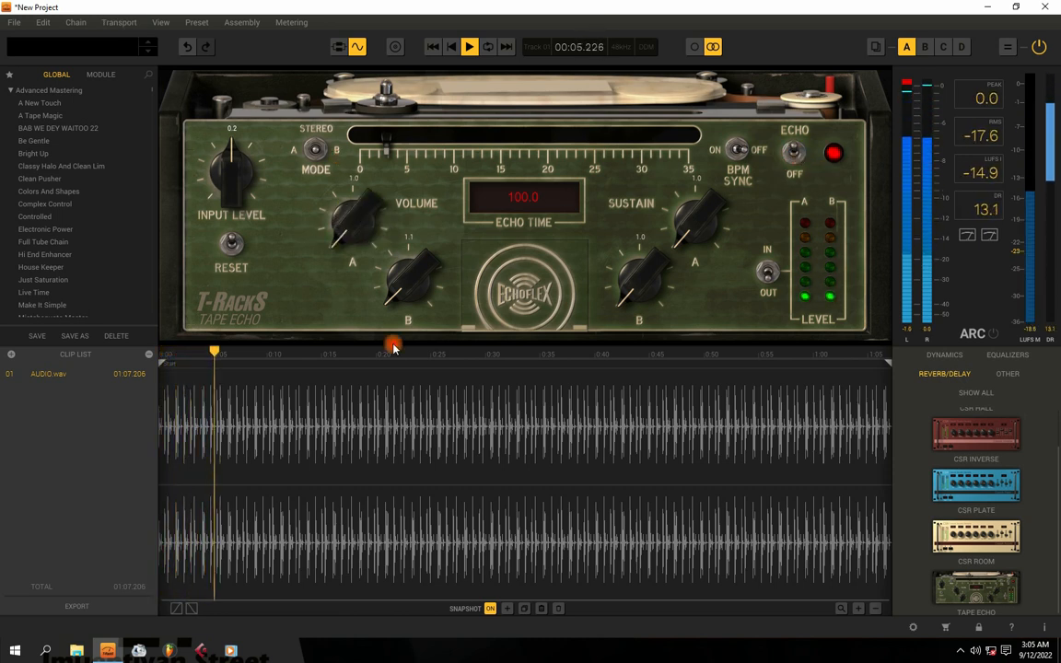
{"action": "key", "text": "space"}
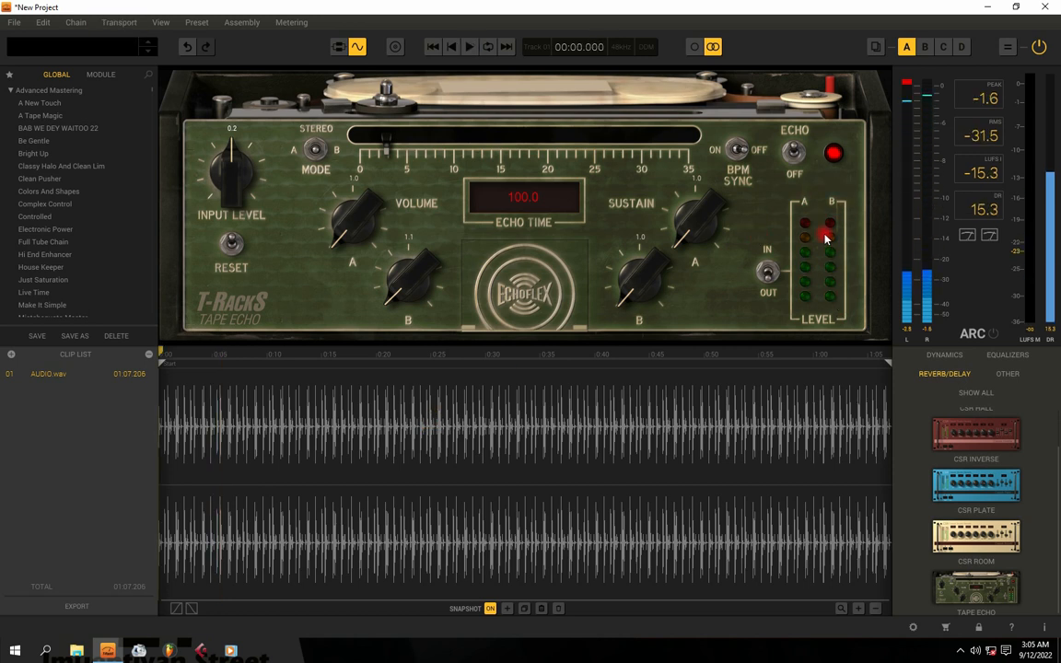
Play the clip to observe the A and B level meters, and try their in/out switch before stopping playback
{"action": "key", "text": "space"}
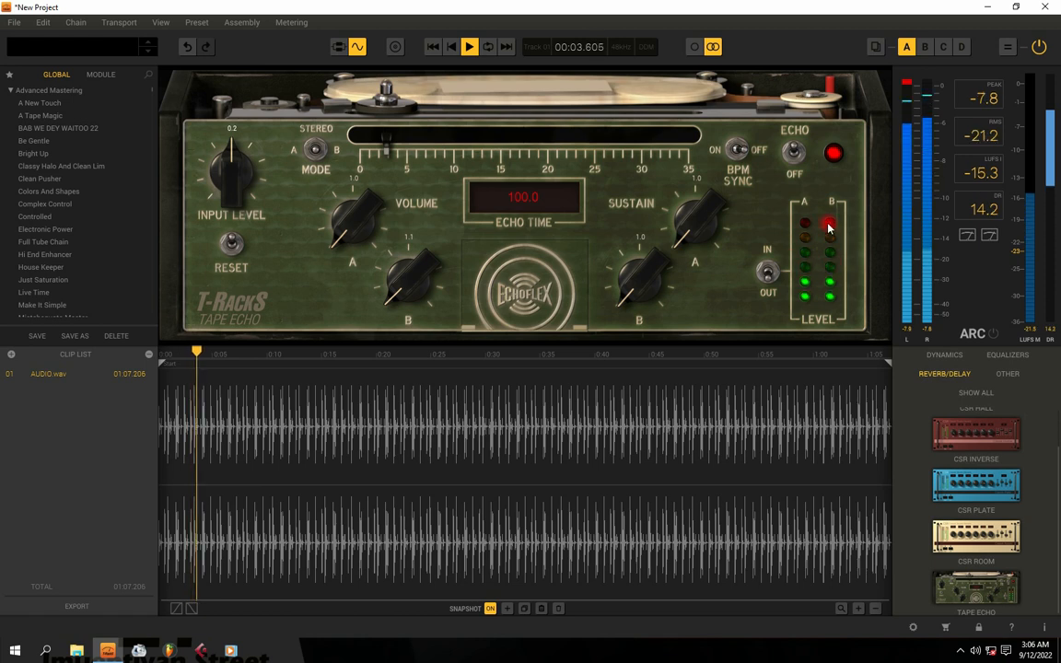
{"action": "left_click", "coordinate": [769, 272]}
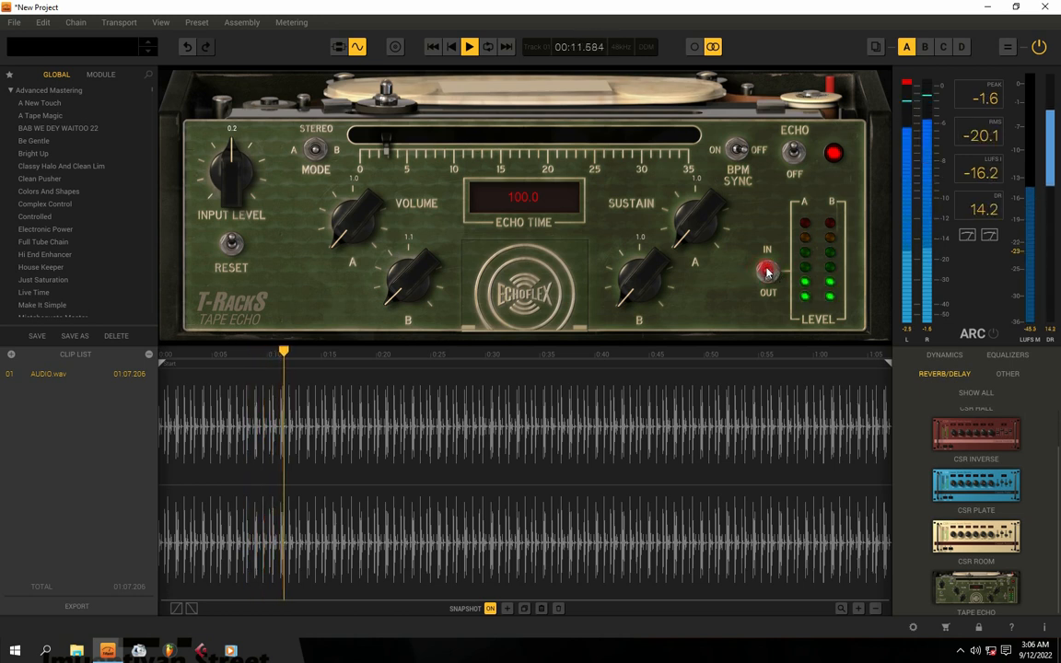
{"action": "key", "text": "space"}
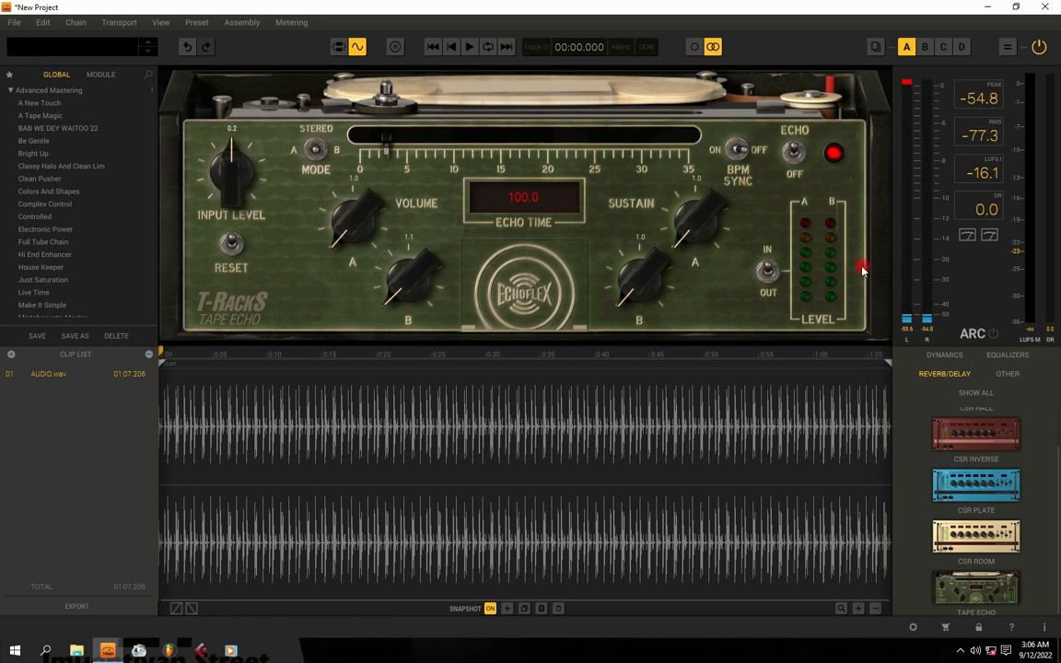
Open the hidden tape settings behind the Echoflex cover and, while playing, set volume A and B to 1.6 and rec level to 1.9
{"action": "left_click", "coordinate": [518, 264]}
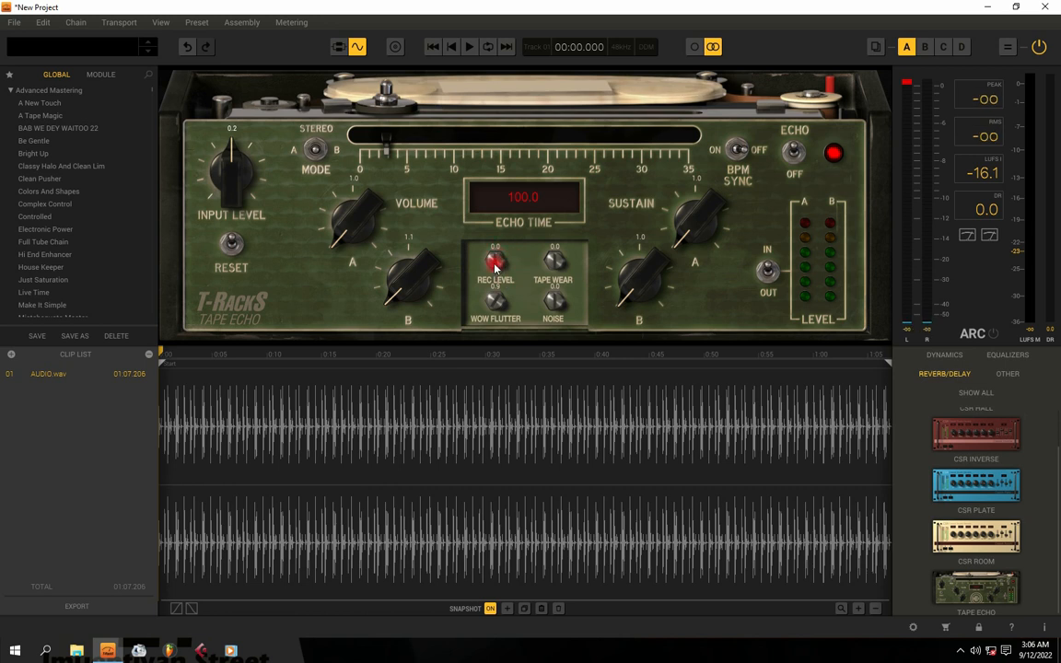
{"action": "key", "text": "space"}
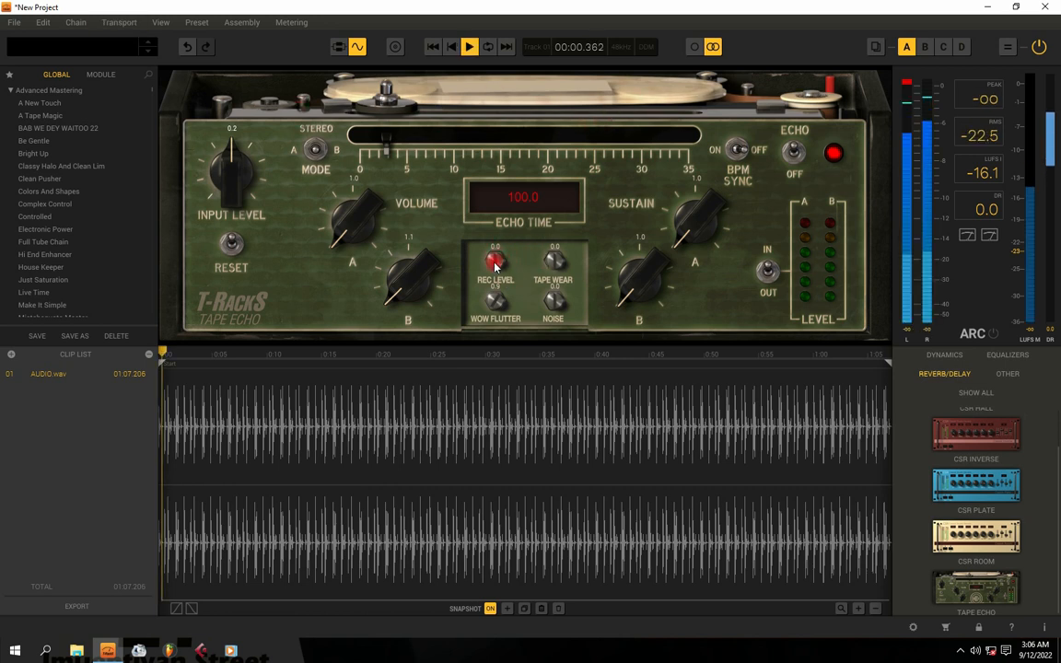
{"action": "left_click_drag", "start_coordinate": [413, 286], "coordinate": [413, 274]}
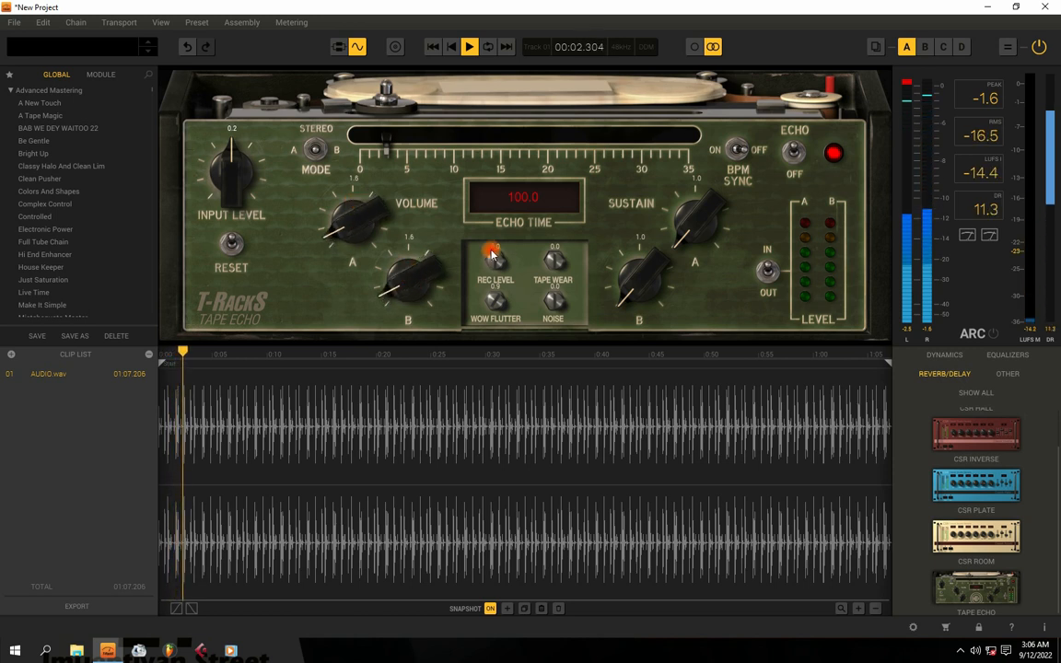
{"action": "left_click_drag", "start_coordinate": [494, 255], "coordinate": [495, 197]}
{"action": "left_click_drag", "start_coordinate": [502, 280], "coordinate": [511, 284]}
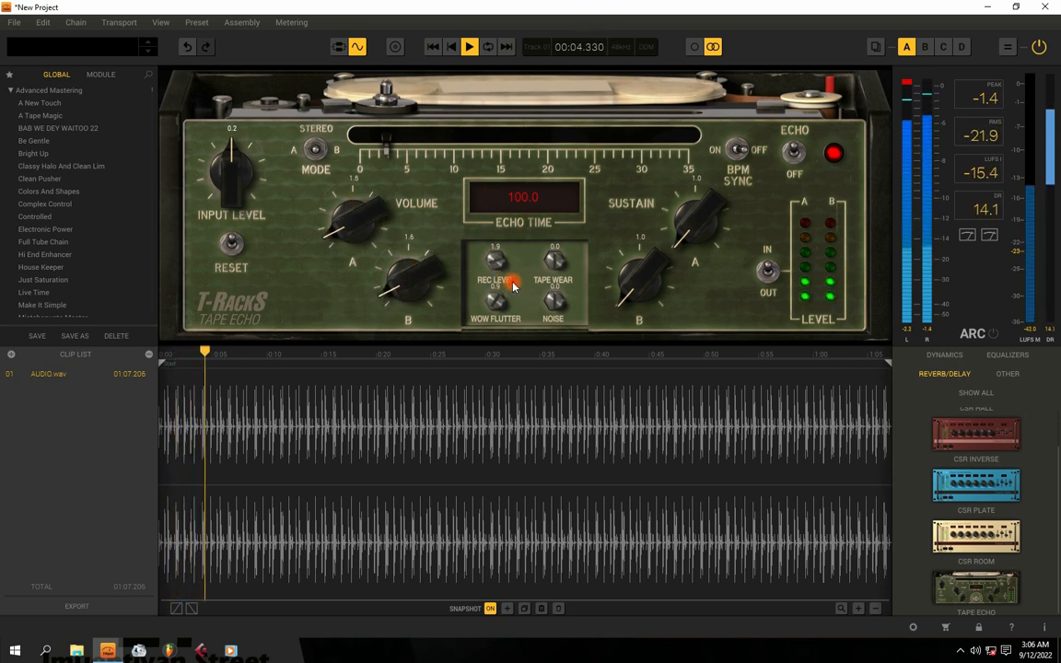
Try tape wear at 2.7 during playback, stop the clip, and return tape wear to 0.0
{"action": "left_click_drag", "start_coordinate": [554, 253], "coordinate": [582, 279]}
{"action": "key", "text": "space"}
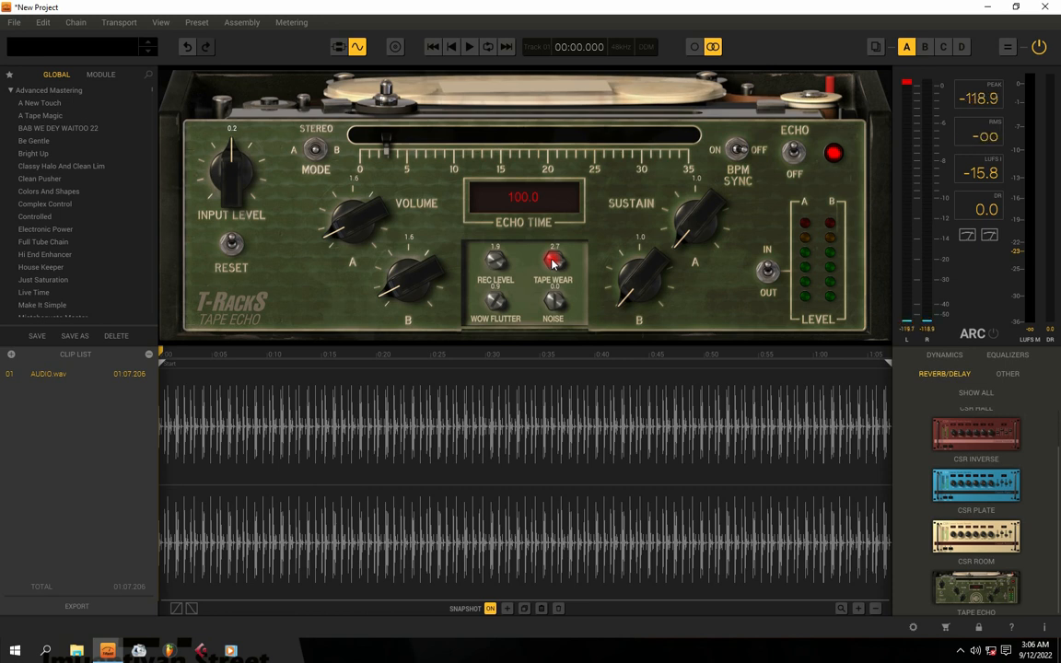
{"action": "left_click_drag", "start_coordinate": [553, 262], "coordinate": [573, 353]}
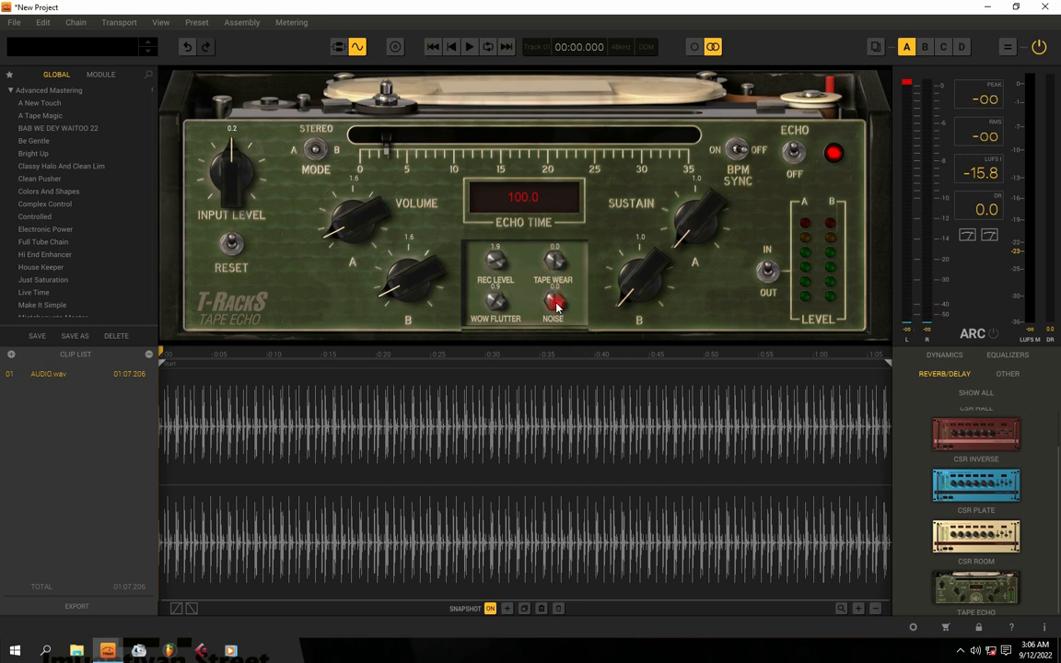
Audition the clip with noise raised to 3.0 and to its maximum of 10.0, and return noise to 0.0
{"action": "key", "text": "space"}
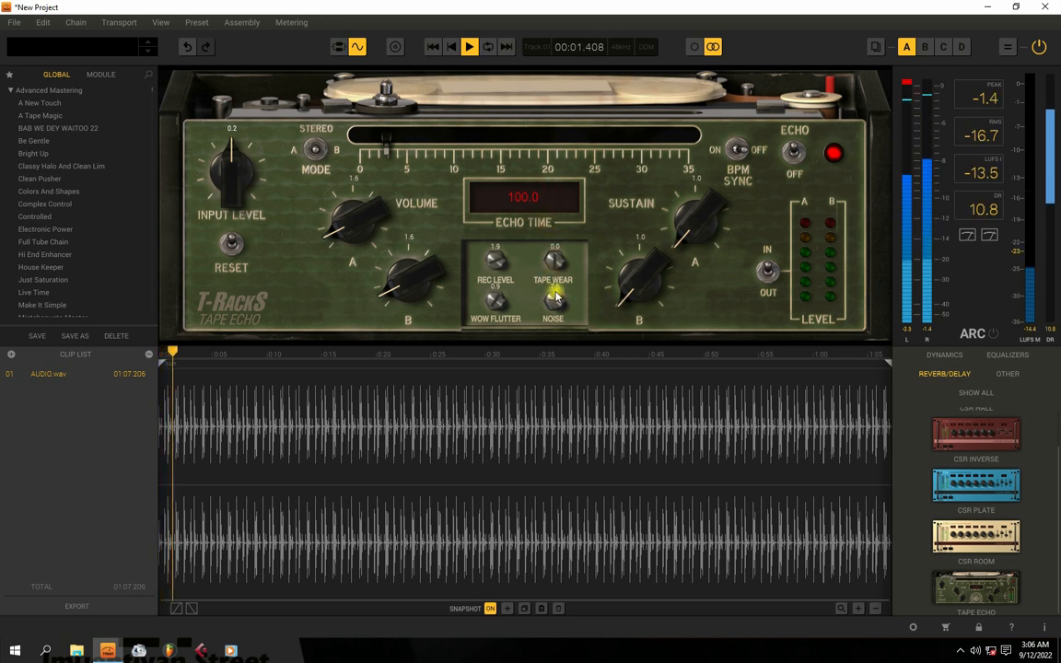
{"action": "mouse_move", "coordinate": [555, 293]}
{"action": "left_mouse_down"}
{"action": "mouse_move", "coordinate": [556, 202]}
{"action": "mouse_move", "coordinate": [553, 299]}
{"action": "left_mouse_up"}
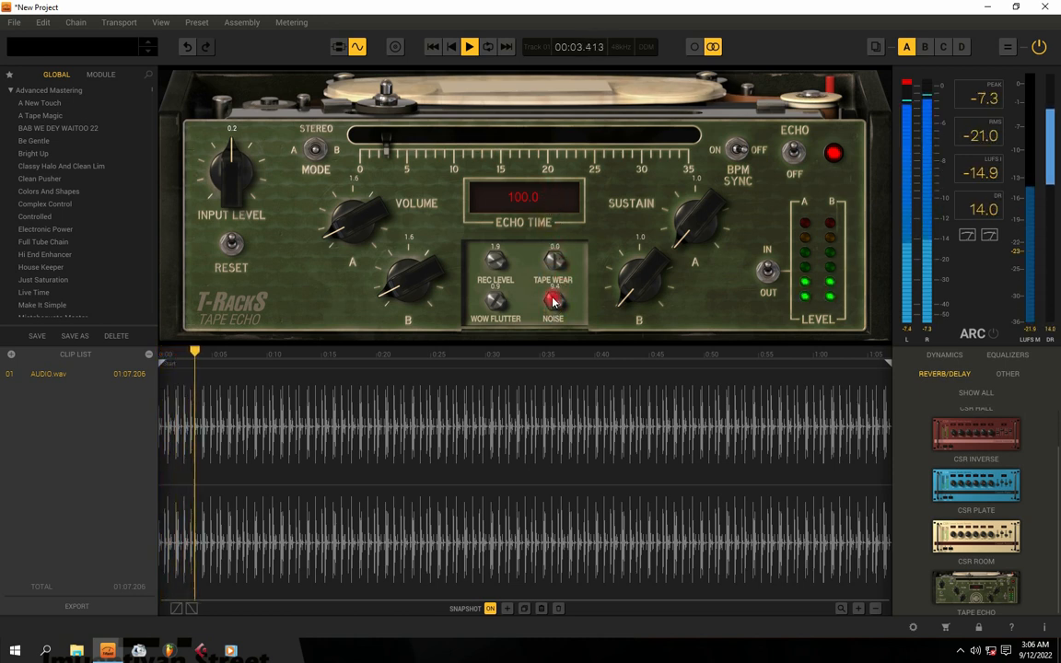
{"action": "key", "text": "space"}
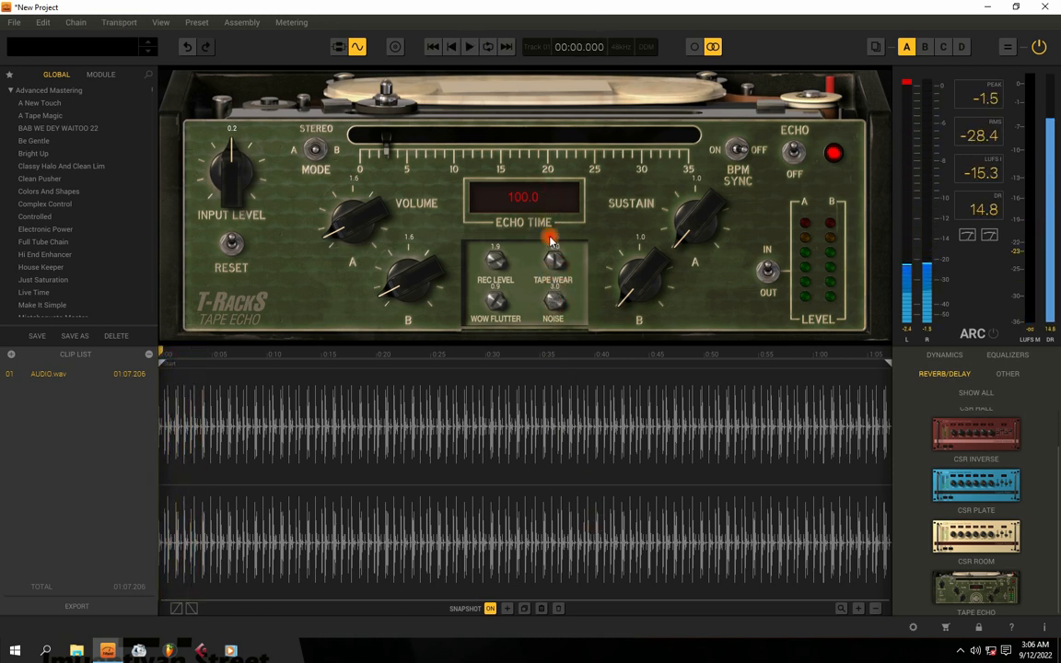
{"action": "key", "text": "space"}
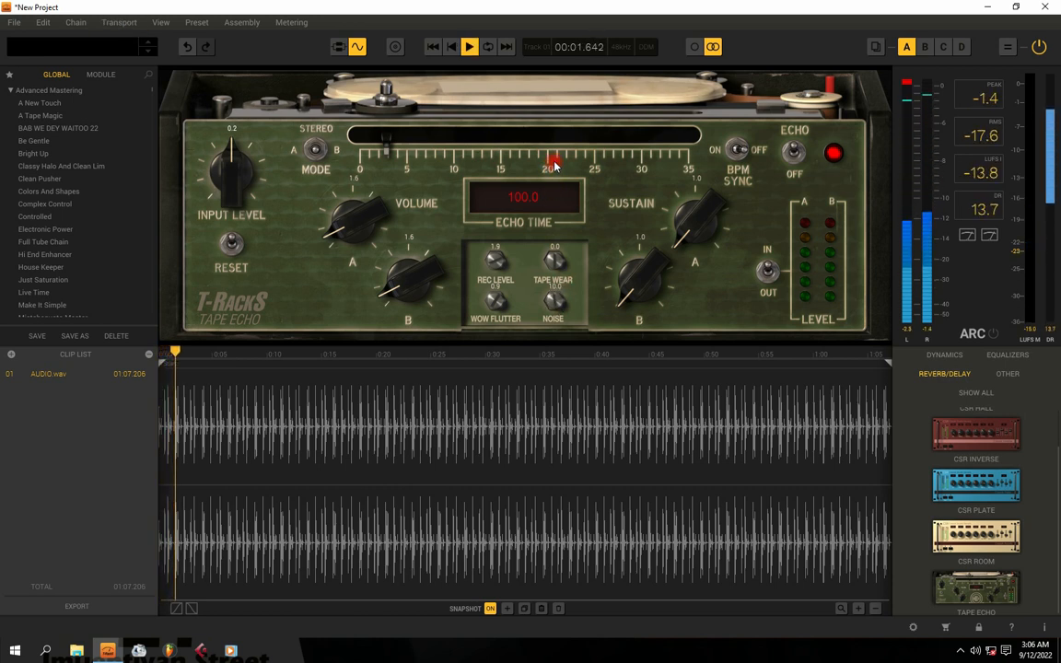
{"action": "key", "text": "space"}
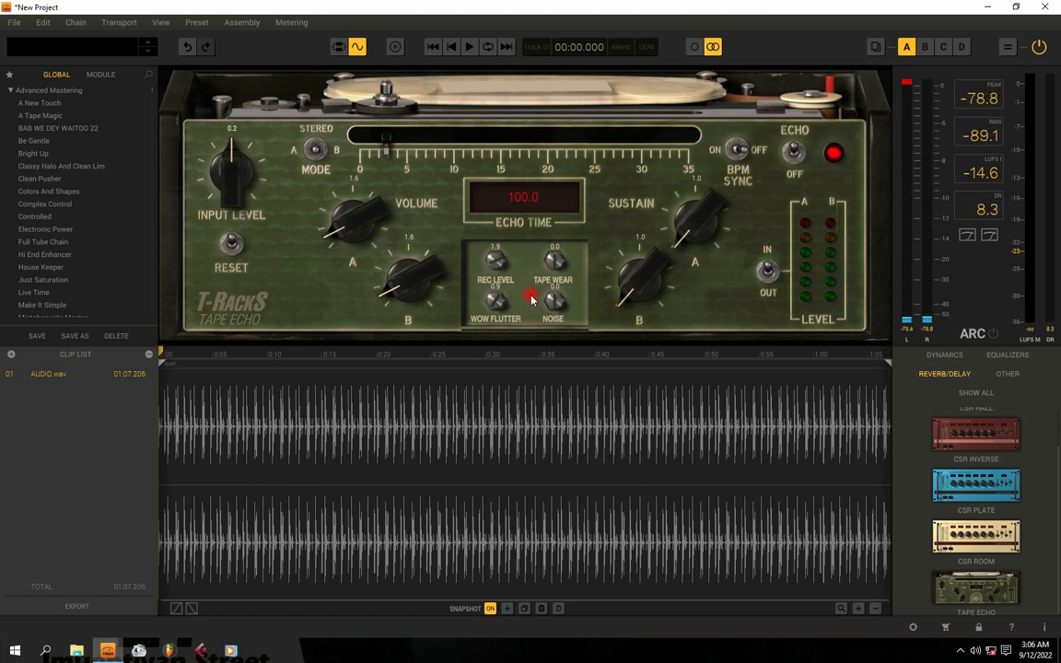
Audition wow flutter at its maximum of 10.0 and set it to 0.0
{"action": "key", "text": "space"}
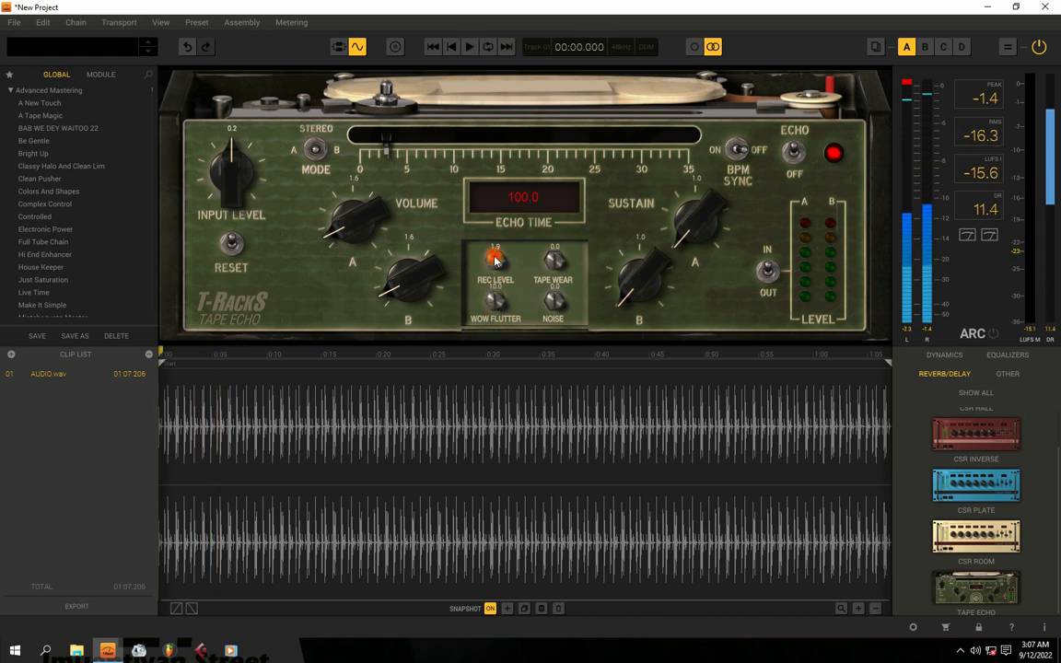
{"action": "key", "text": "space"}
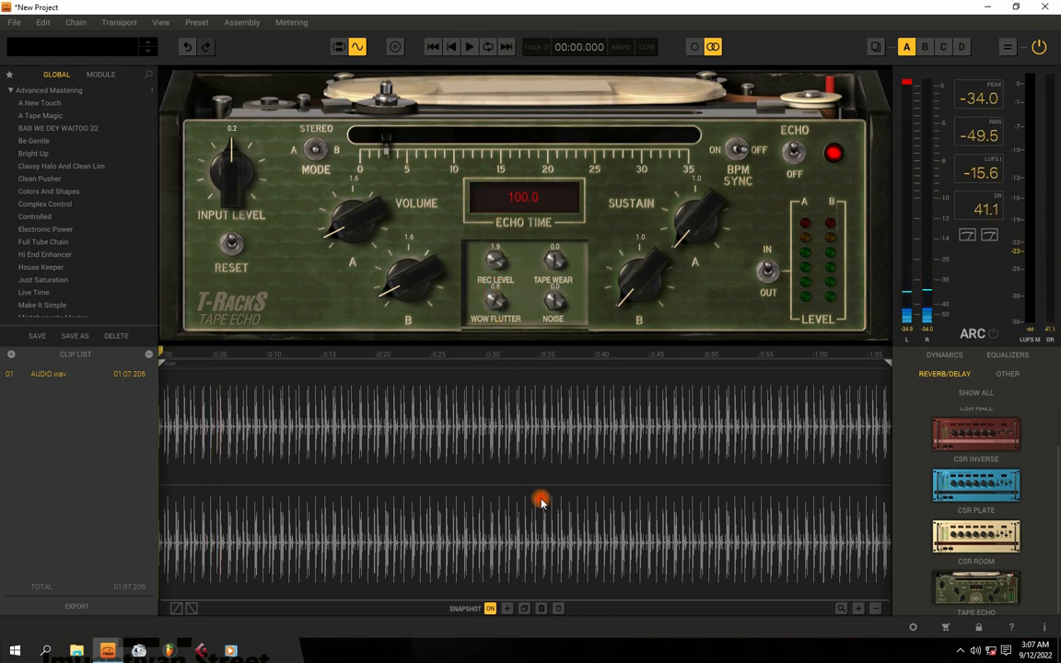
{"action": "key", "text": "space"}
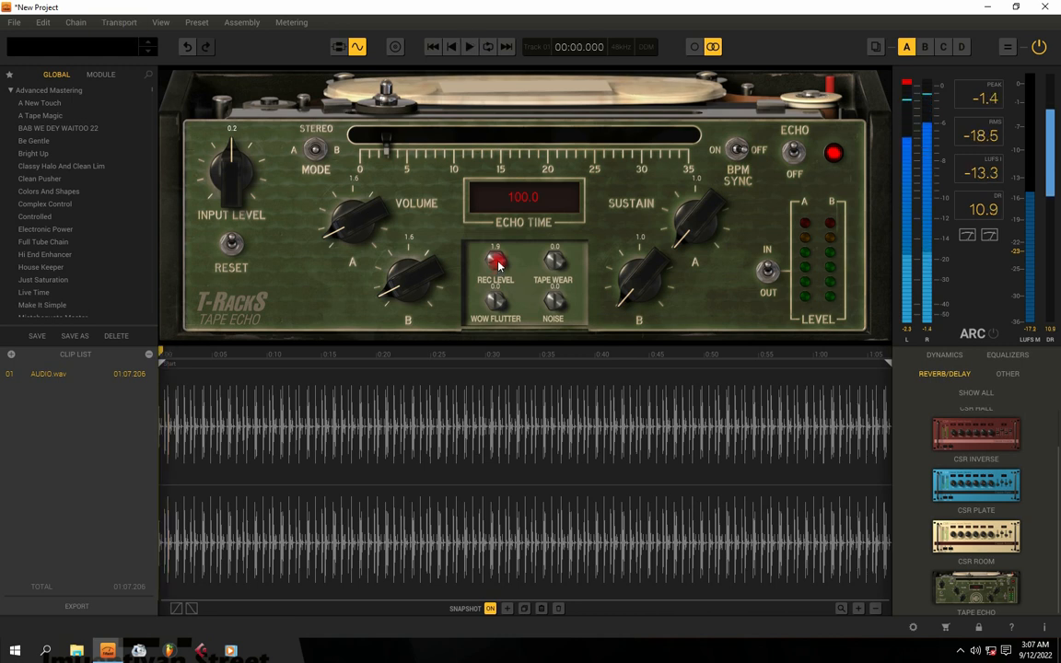
{"action": "key", "text": "space"}
Raise and lower the rec level while the clip plays, stop playback, and close the Echoflex cover
{"action": "key", "text": "space"}
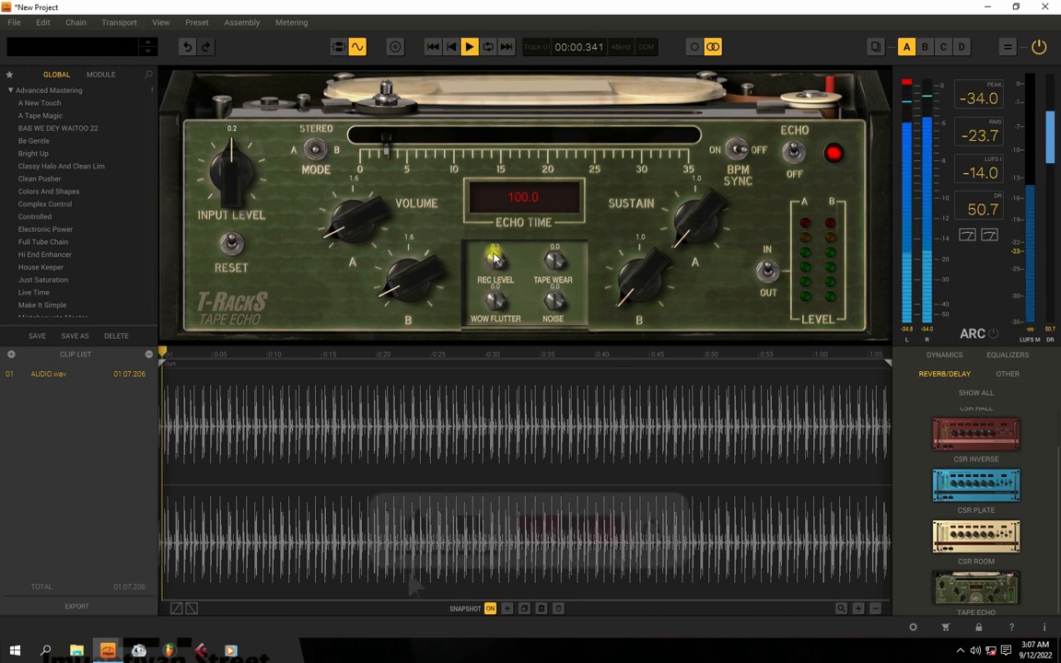
{"action": "left_click_drag", "start_coordinate": [494, 256], "coordinate": [496, 95]}
{"action": "left_click_drag", "start_coordinate": [510, 263], "coordinate": [535, 360]}
{"action": "key", "text": "space"}
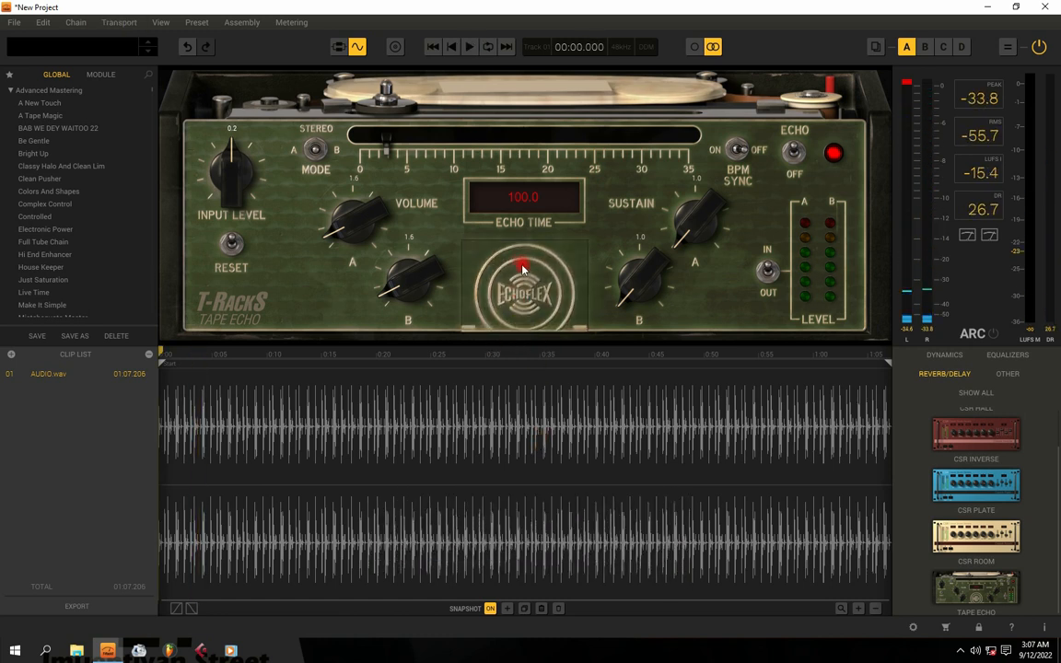
{"action": "left_click", "coordinate": [516, 269]}
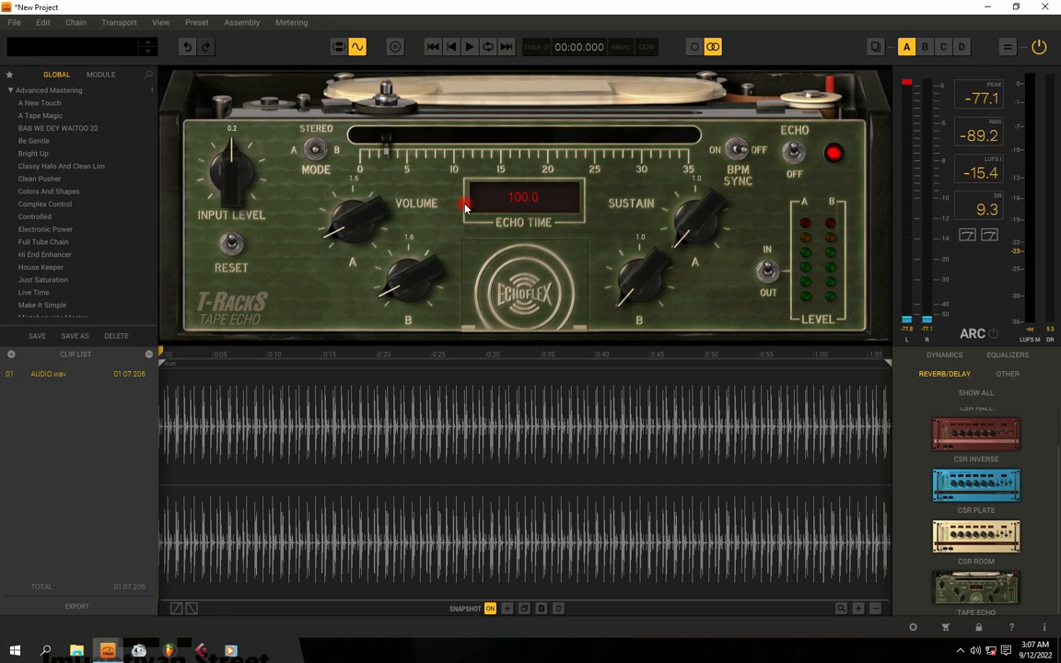
Raise volume A and volume B to 2.0 each, auditioning the clip to compare the echo loudness
{"action": "key", "text": "space"}
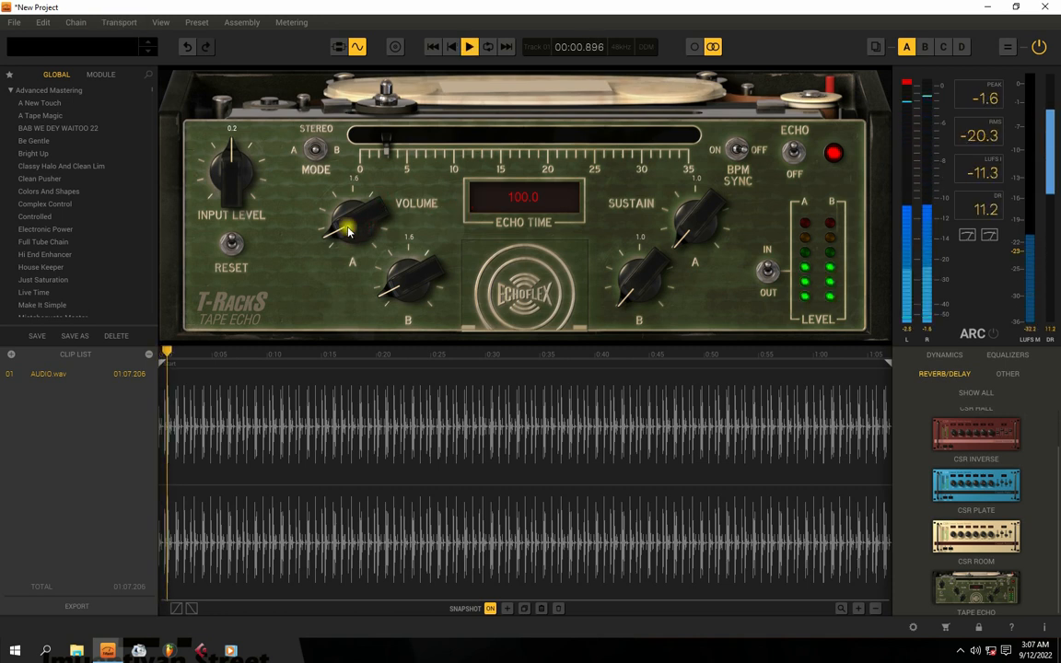
{"action": "left_click_drag", "start_coordinate": [344, 228], "coordinate": [344, 206]}
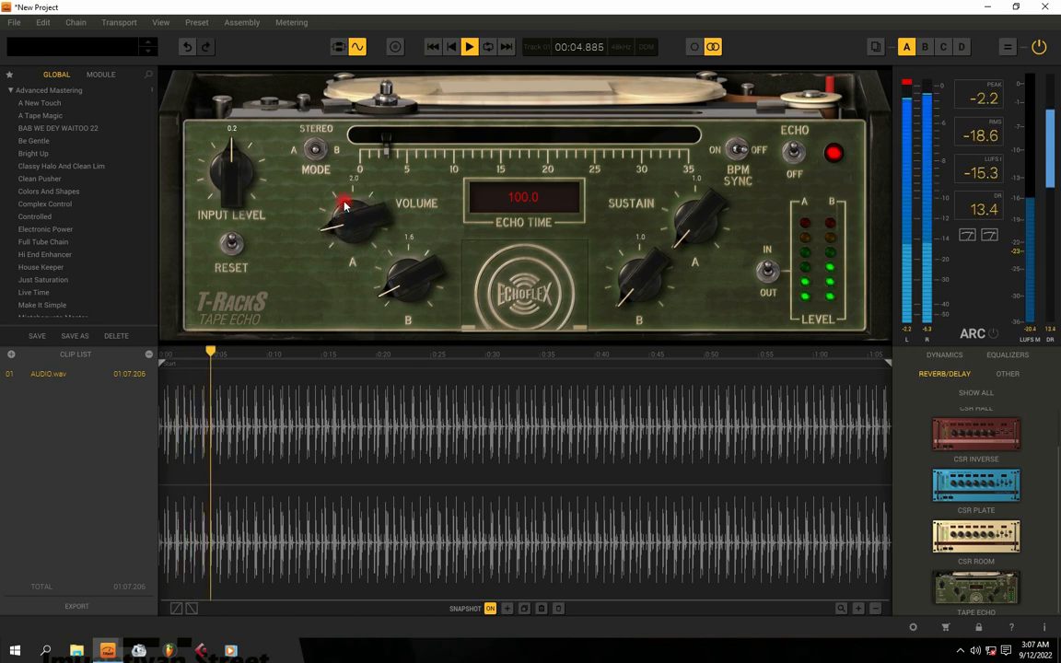
{"action": "key", "text": "space"}
{"action": "left_click_drag", "start_coordinate": [403, 278], "coordinate": [406, 272]}
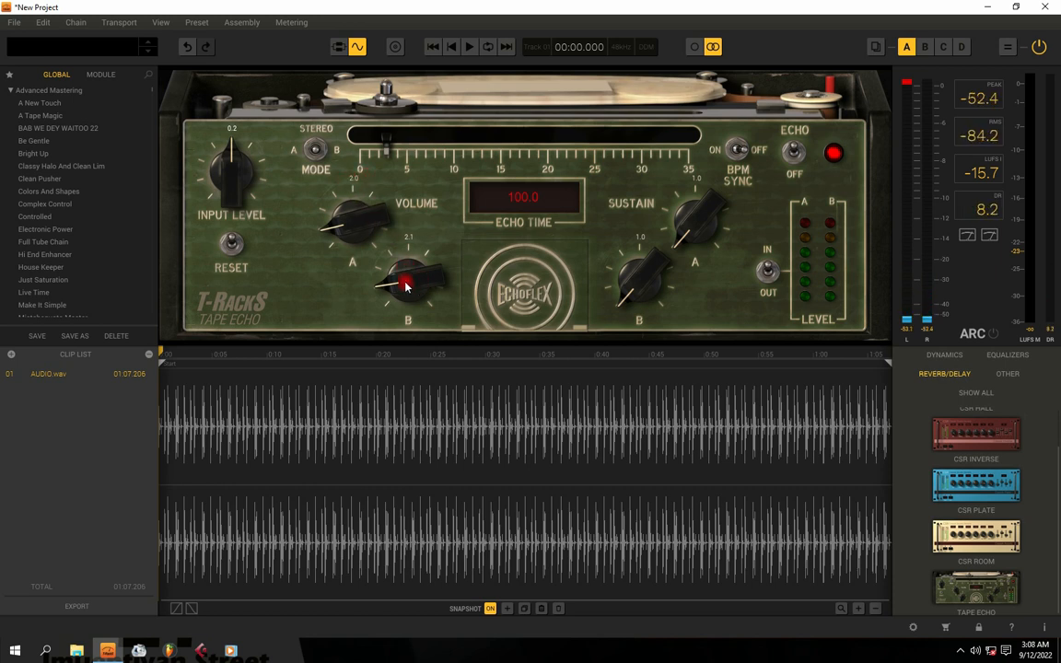
{"action": "left_click_drag", "start_coordinate": [405, 280], "coordinate": [406, 281]}
{"action": "key", "text": "space"}
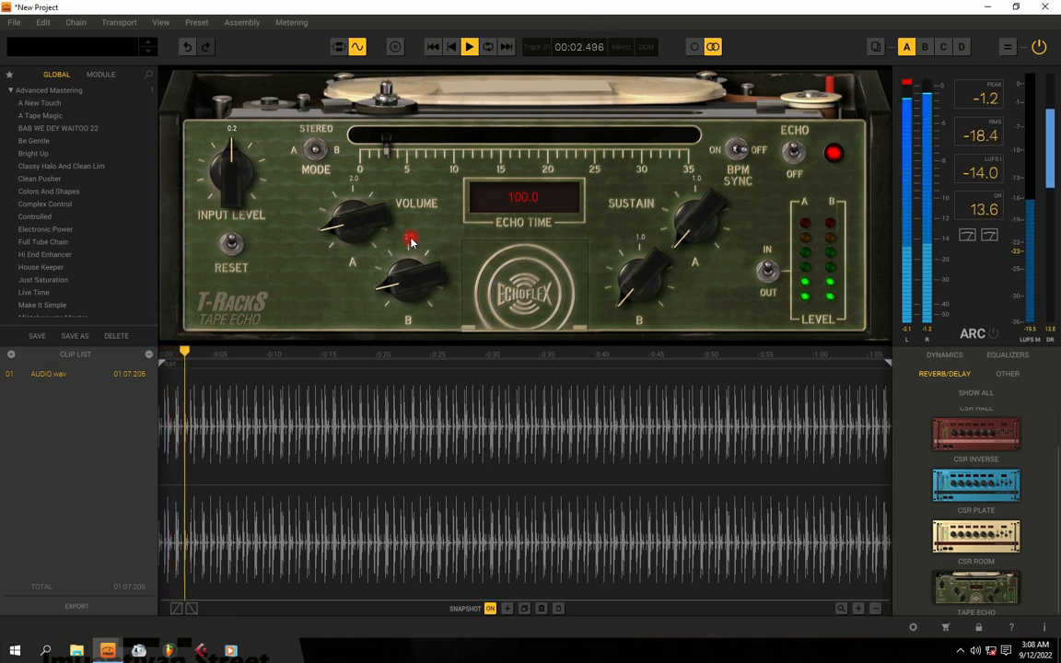
{"action": "key", "text": "space"}
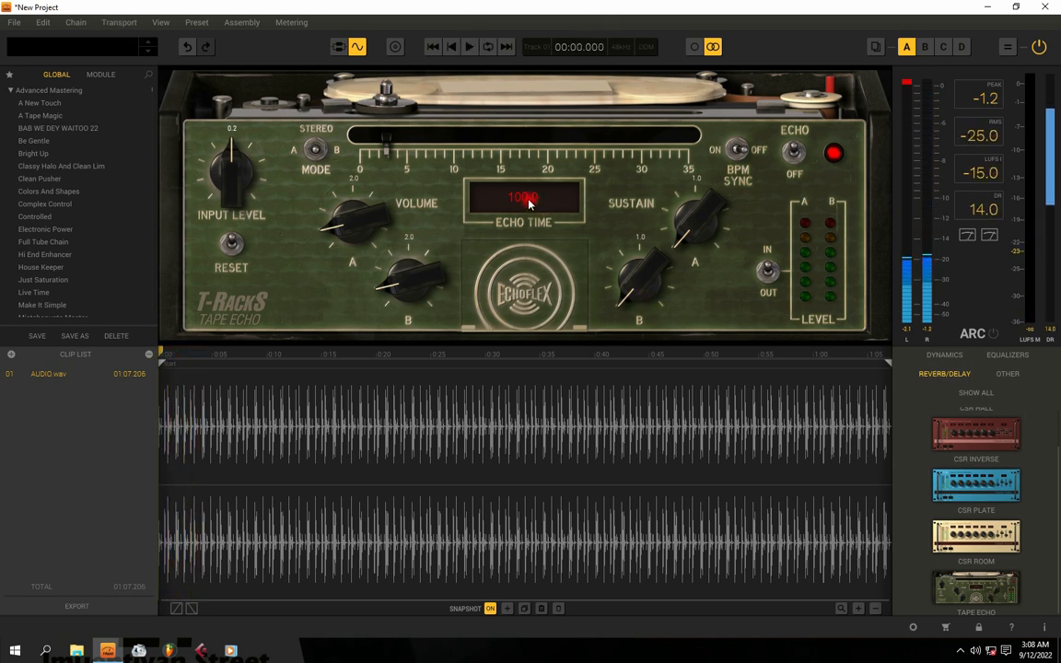
Return volume A and volume B to 1.6 and audition the clip again
{"action": "key", "text": "space"}
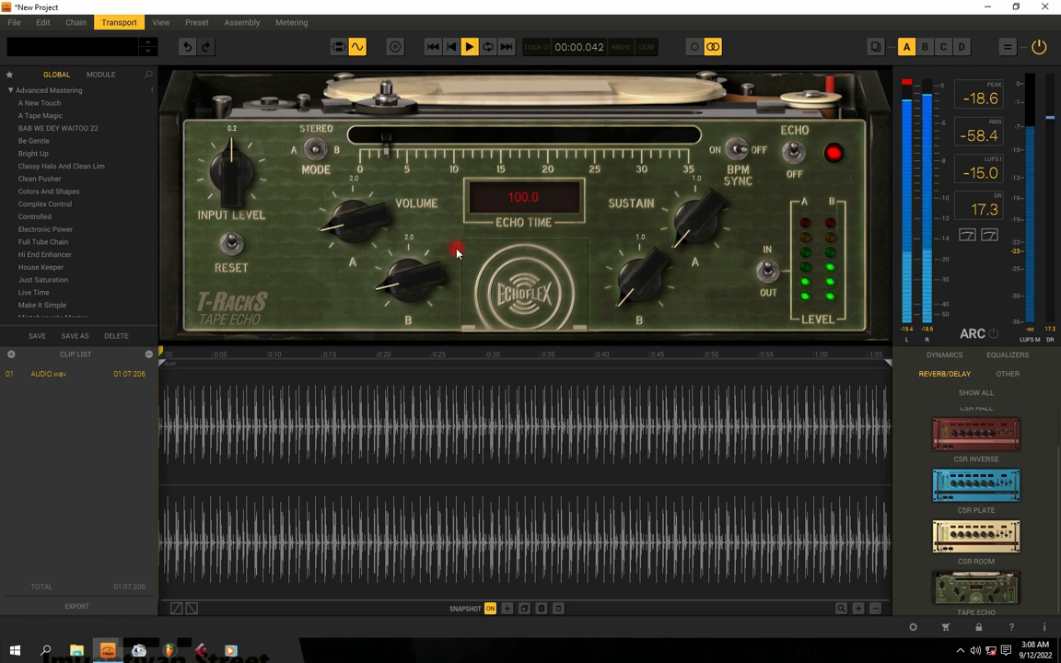
{"action": "key", "text": "space"}
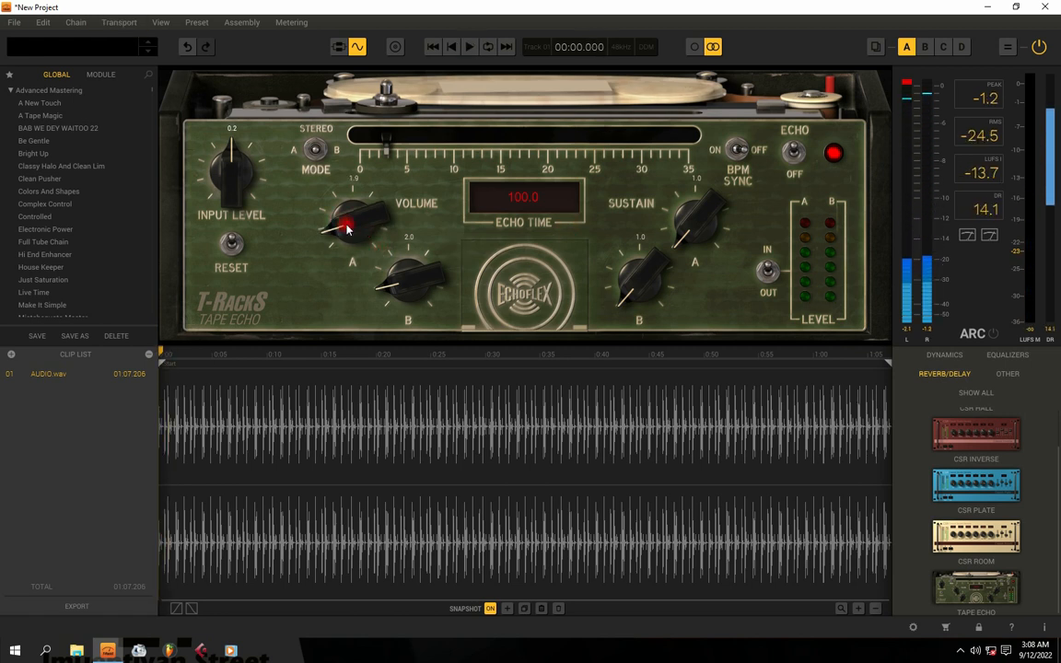
{"action": "left_click_drag", "start_coordinate": [345, 229], "coordinate": [403, 296]}
{"action": "key", "text": "space"}
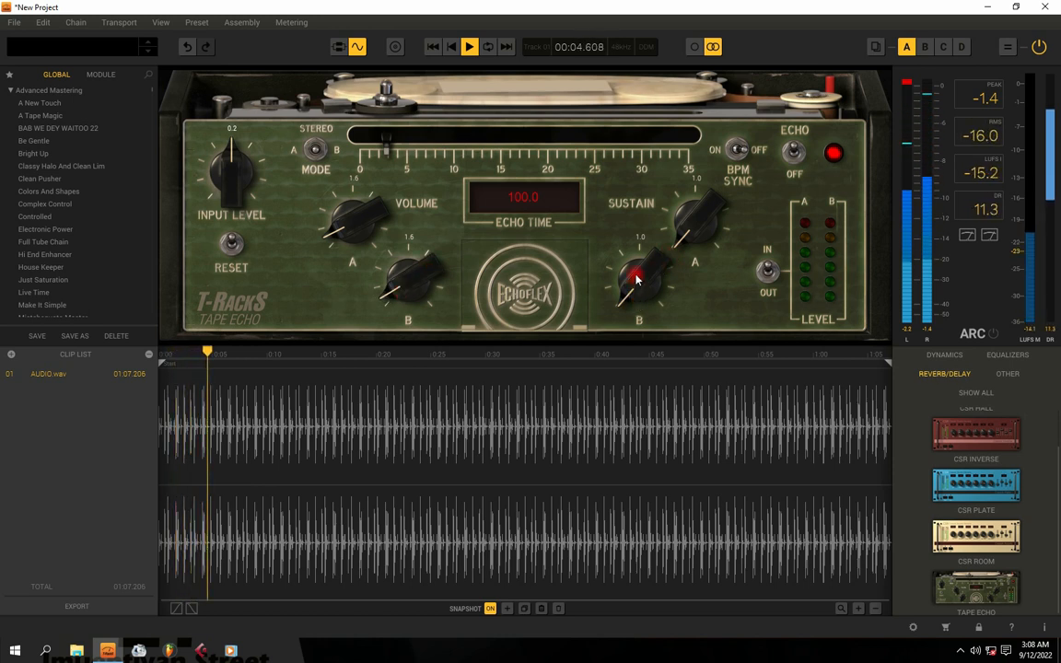
{"action": "key", "text": "space"}
Raise sustain B to 3.1 and sustain A to 3.0 while auditioning the clip, and stop playback
{"action": "left_click_drag", "start_coordinate": [636, 290], "coordinate": [678, 222]}
{"action": "key", "text": "space"}
{"action": "left_click_drag", "start_coordinate": [633, 275], "coordinate": [634, 265]}
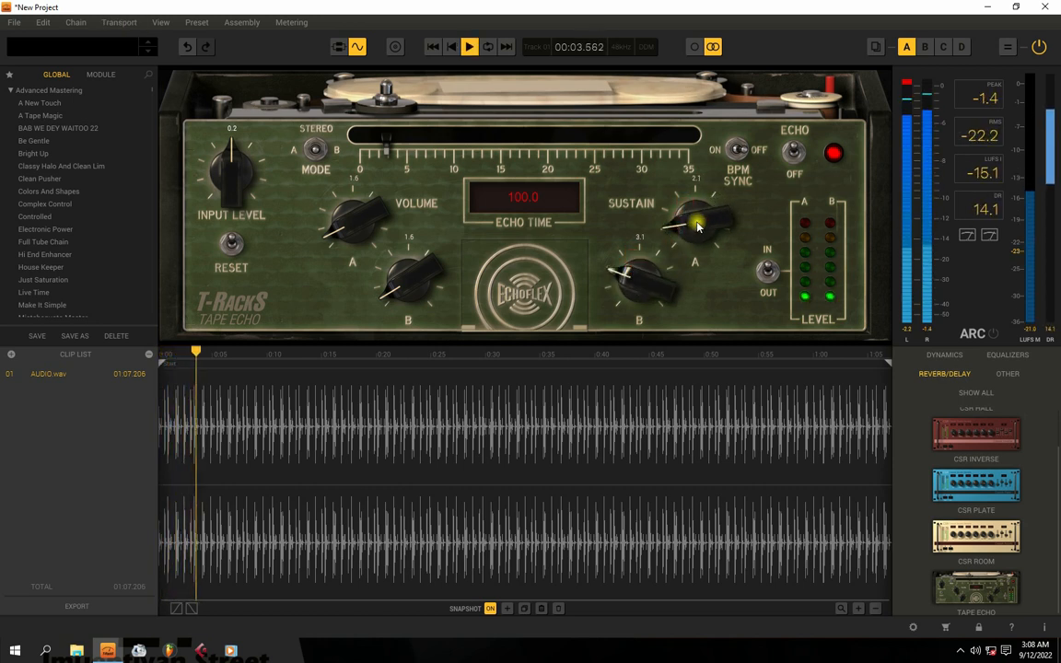
{"action": "left_click_drag", "start_coordinate": [696, 224], "coordinate": [692, 200]}
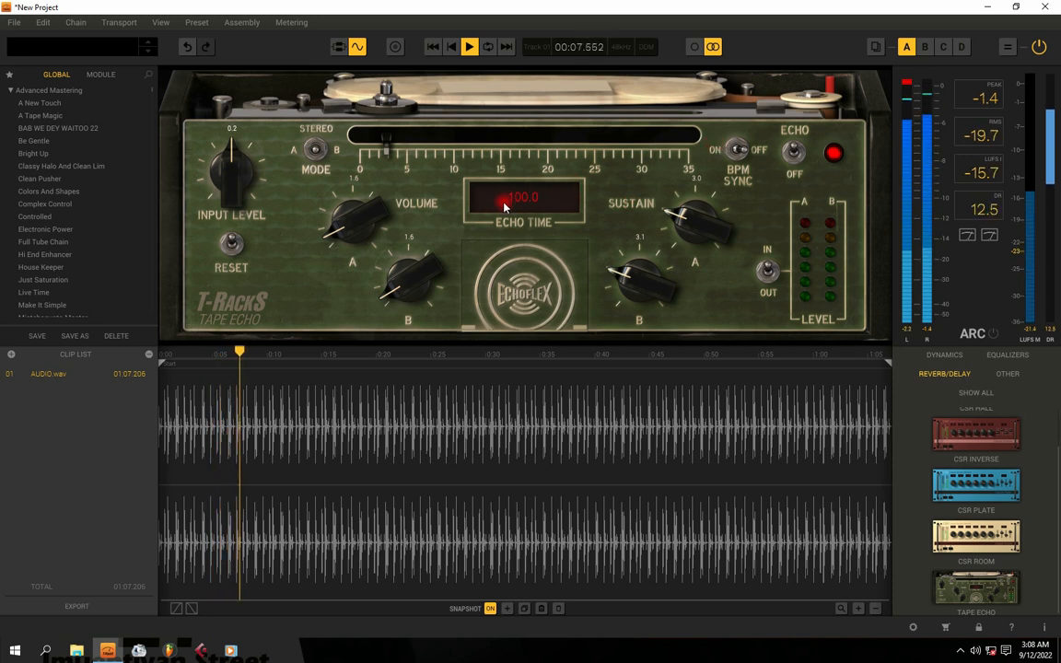
{"action": "key", "text": "space"}
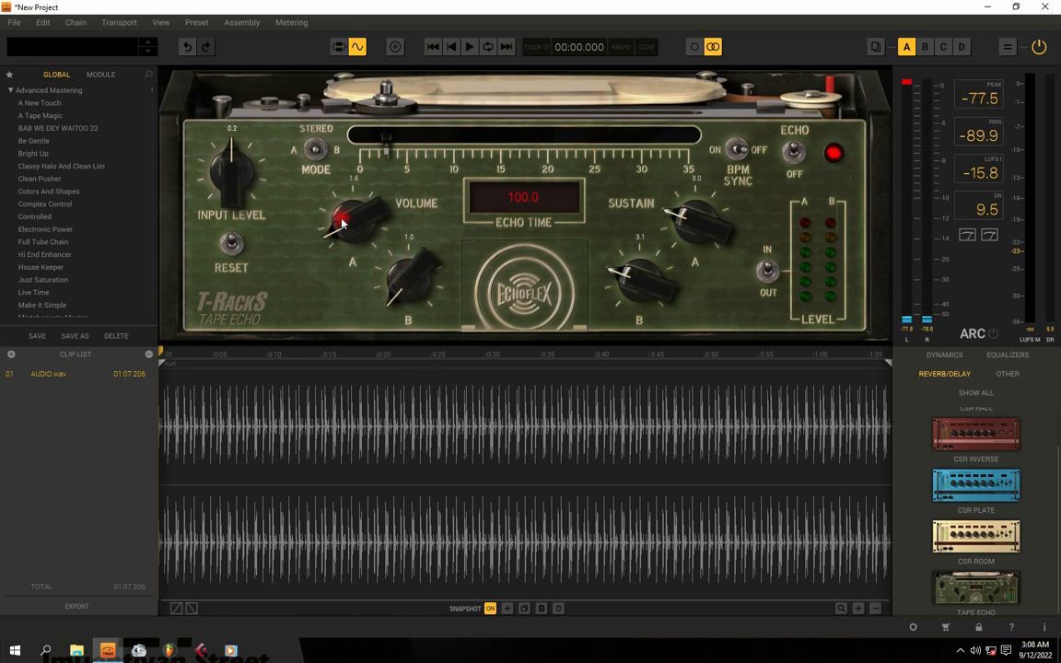
Lower volume A and volume B to 1.0 and audition the start of the clip several times with the longer sustain
{"action": "left_click_drag", "start_coordinate": [341, 222], "coordinate": [495, 274]}
{"action": "key", "text": "space"}
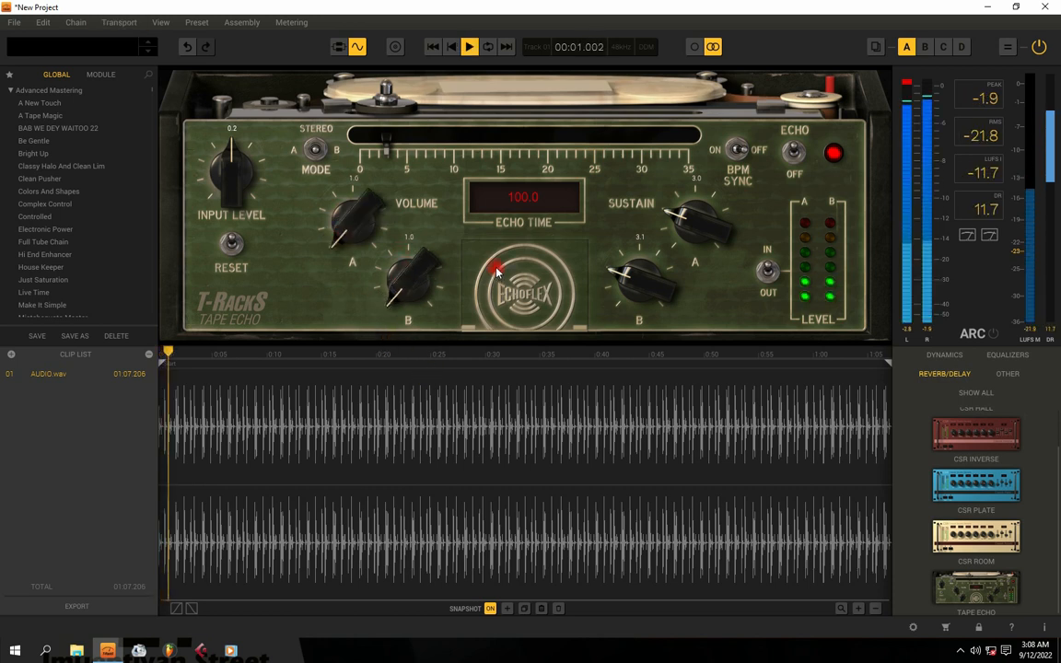
{"action": "key", "text": "space"}
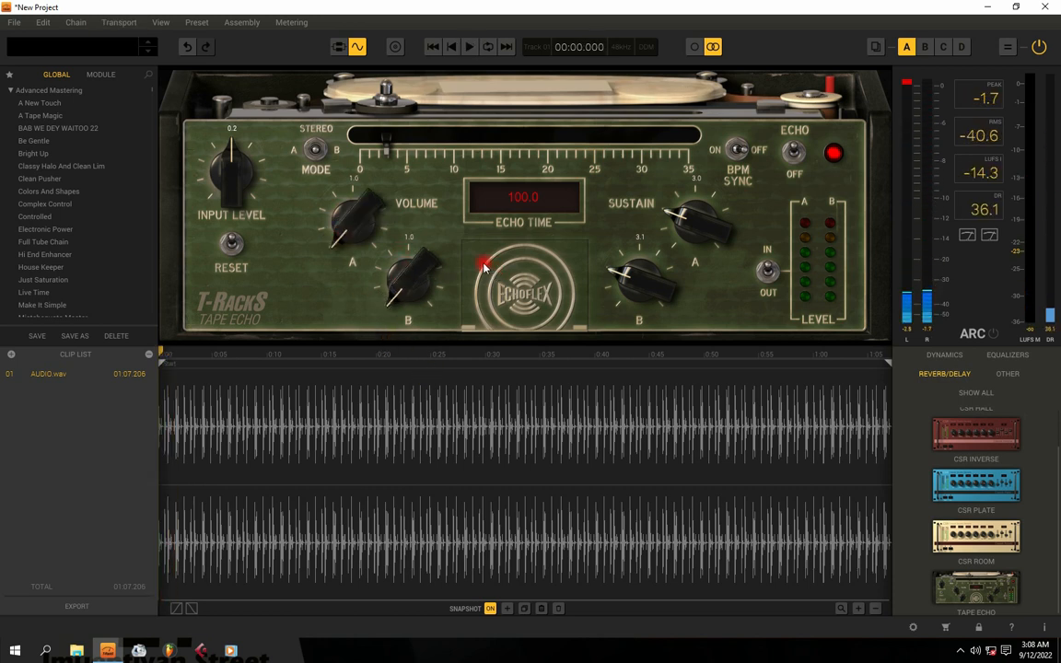
{"action": "key", "text": "space"}
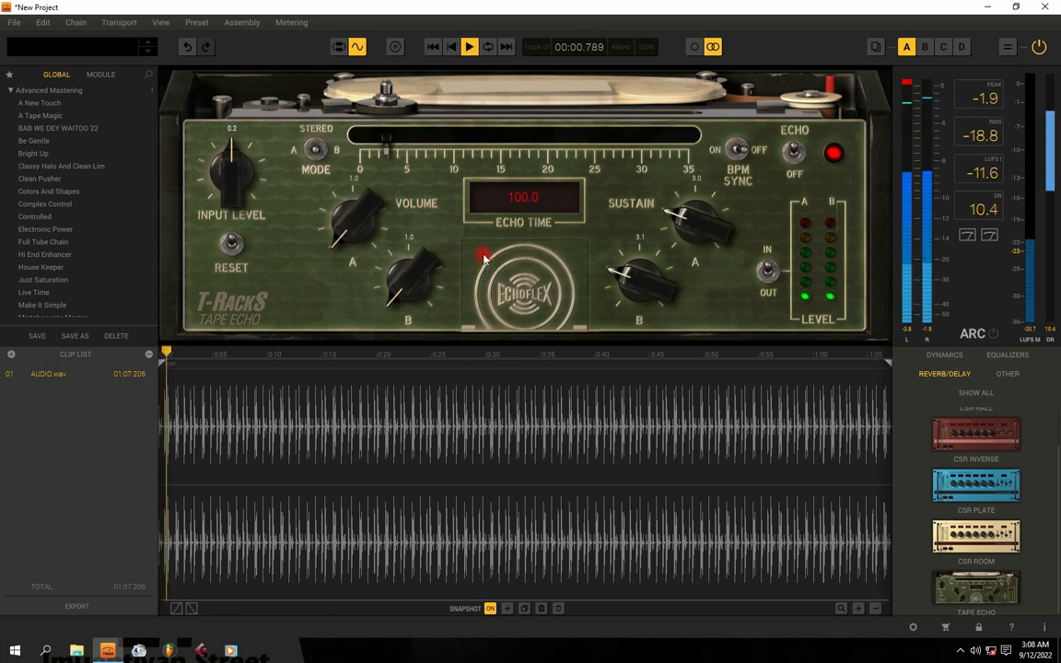
{"action": "key", "text": "space"}
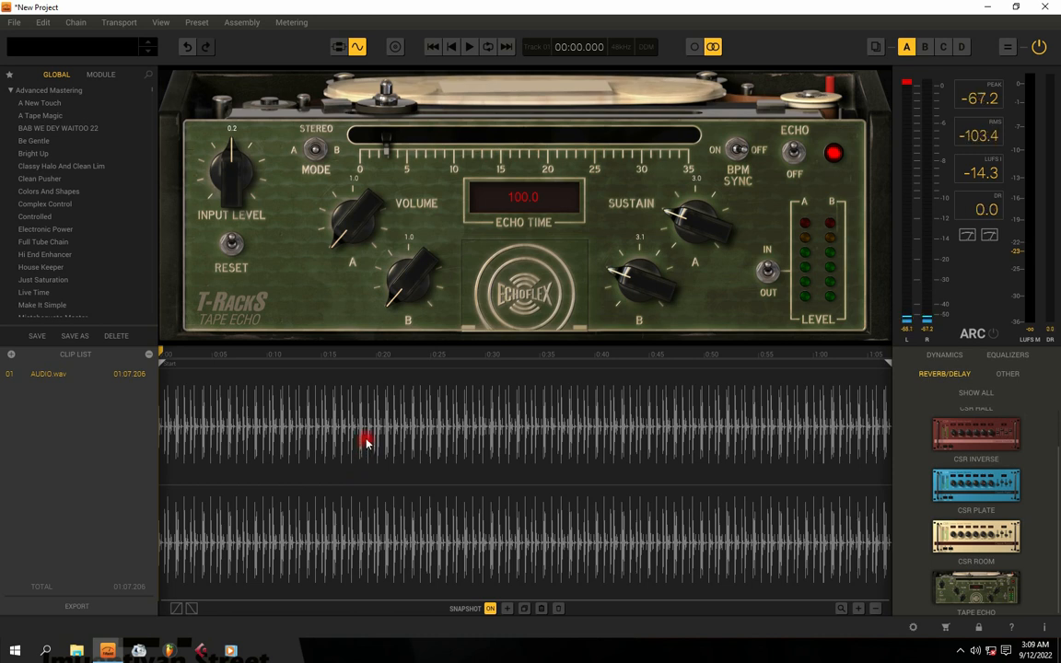
{"action": "key", "text": "space"}
{"action": "key", "text": "space"}
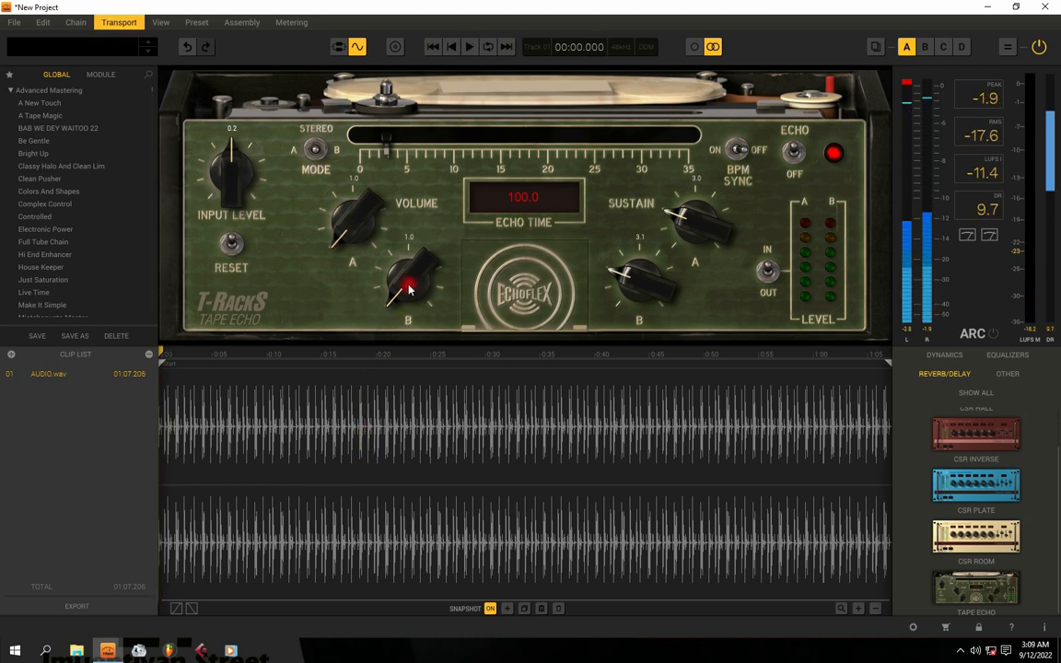
Adjust both volume knobs while the clip plays, setting volume A and volume B to 1.4 each
{"action": "left_click_drag", "start_coordinate": [412, 289], "coordinate": [405, 268]}
{"action": "key", "text": "space"}
{"action": "left_click_drag", "start_coordinate": [362, 223], "coordinate": [355, 208]}
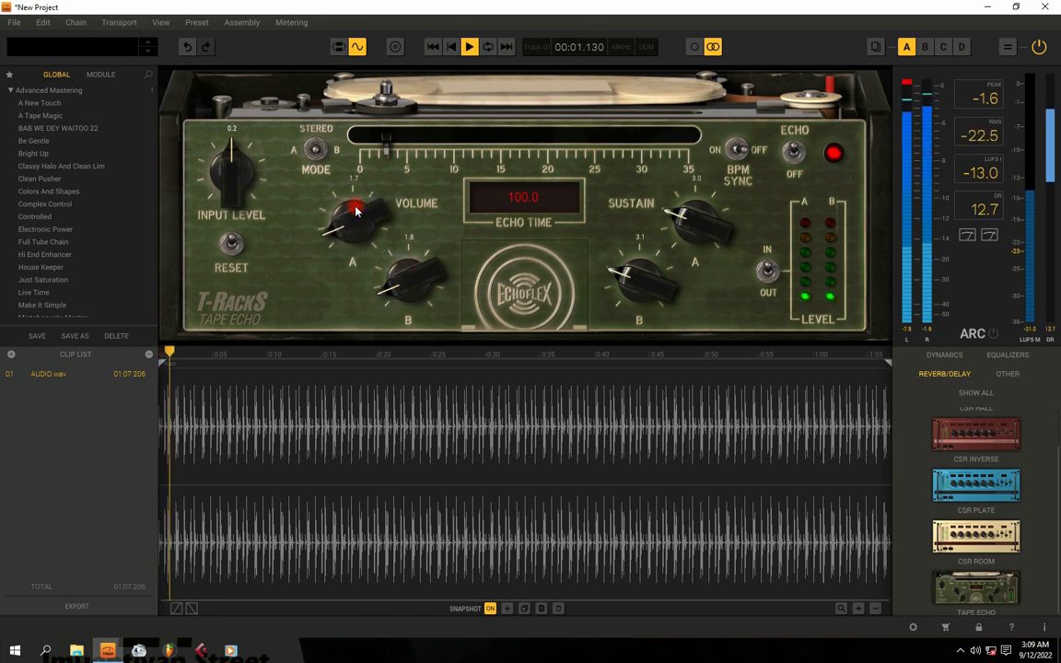
{"action": "left_click_drag", "start_coordinate": [398, 282], "coordinate": [402, 292]}
{"action": "left_click_drag", "start_coordinate": [351, 205], "coordinate": [403, 236]}
Lower sustain B and sustain A to 2.1 each, replay the clip from its start, and stop playback
{"action": "left_click_drag", "start_coordinate": [640, 276], "coordinate": [644, 303]}
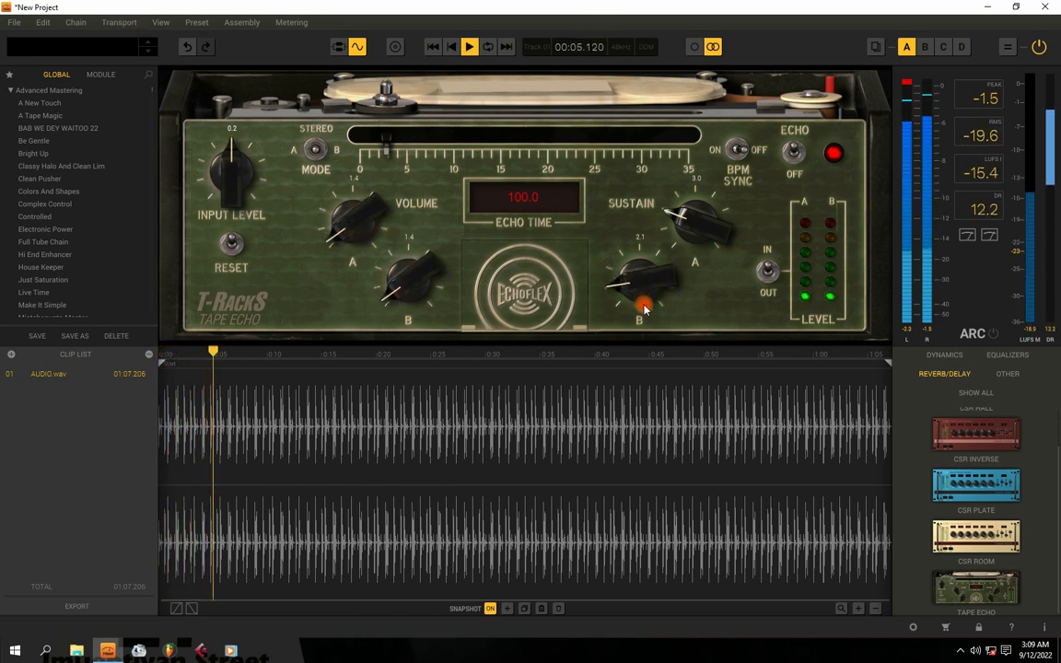
{"action": "left_click_drag", "start_coordinate": [683, 220], "coordinate": [687, 249]}
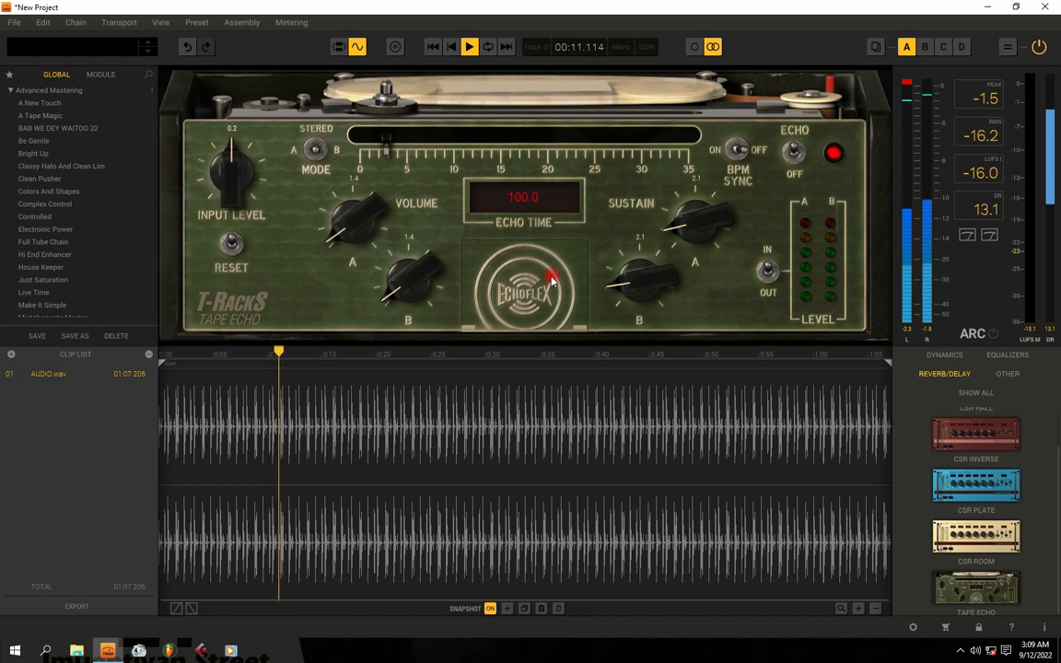
{"action": "key", "text": "Home"}
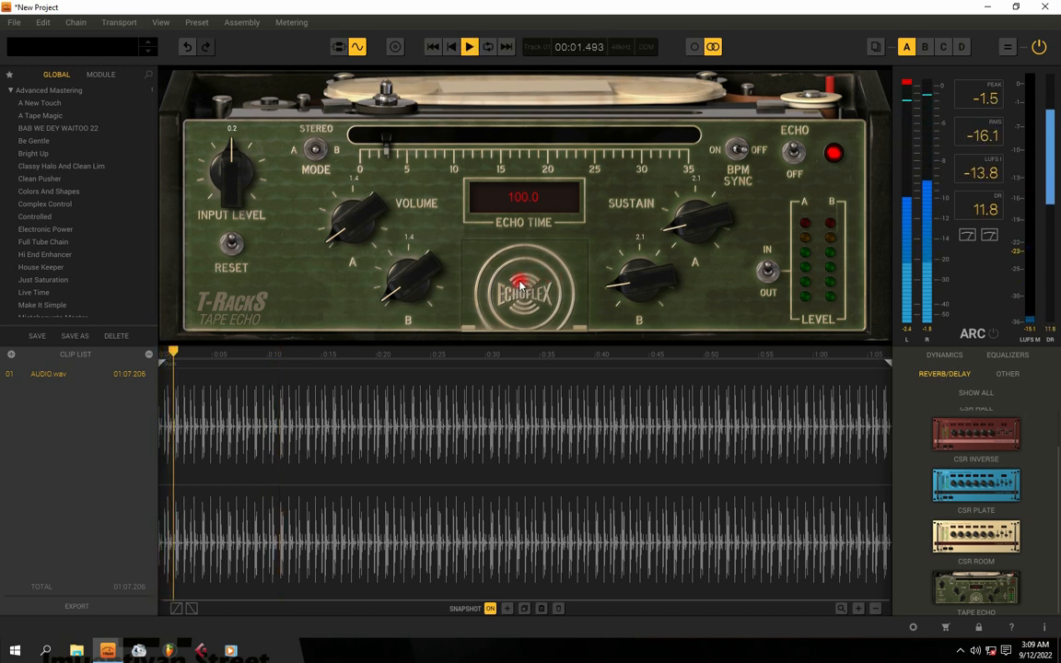
{"action": "key", "text": "space"}
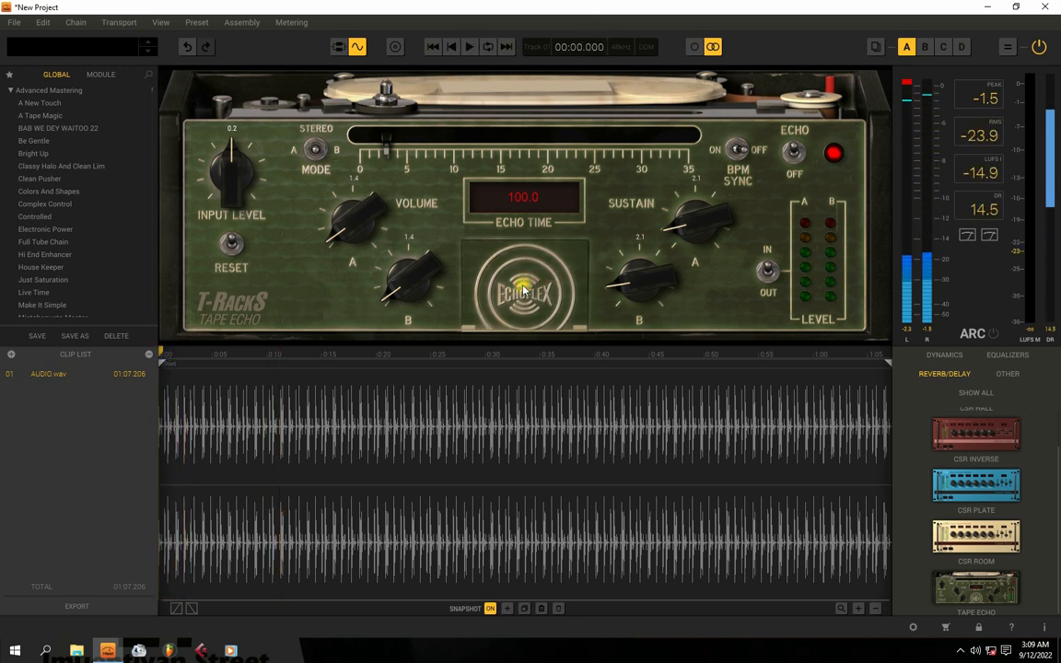
Open the Echoflex cover and set noise to 5.2 and wow flutter to 3.3 while auditioning the clip
{"action": "left_click", "coordinate": [522, 291]}
{"action": "key", "text": "space"}
{"action": "key", "text": "space"}
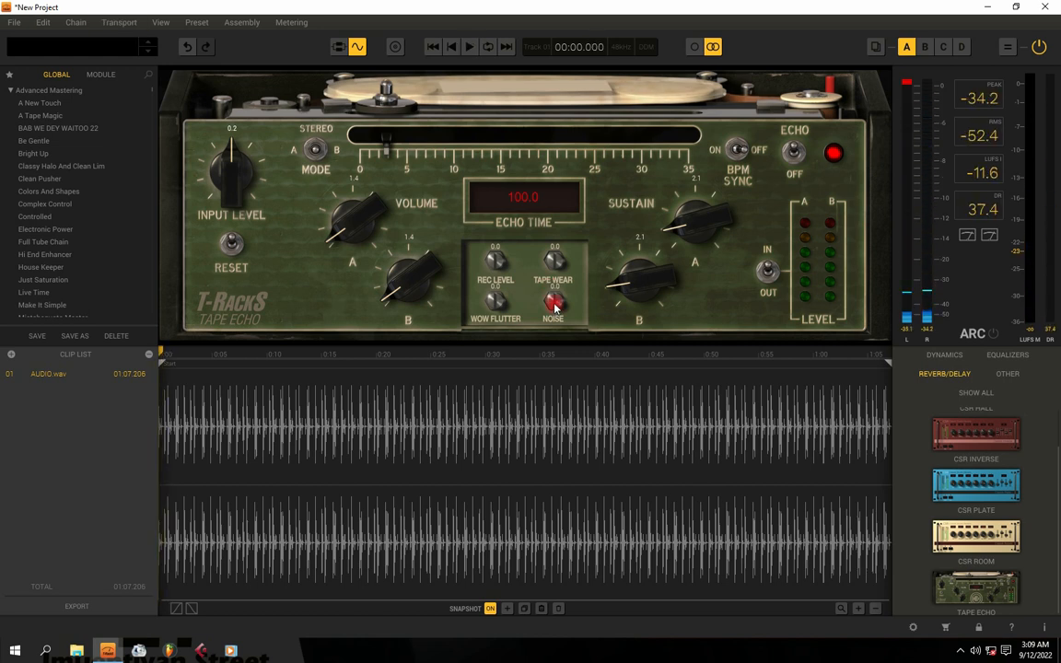
{"action": "key", "text": "space"}
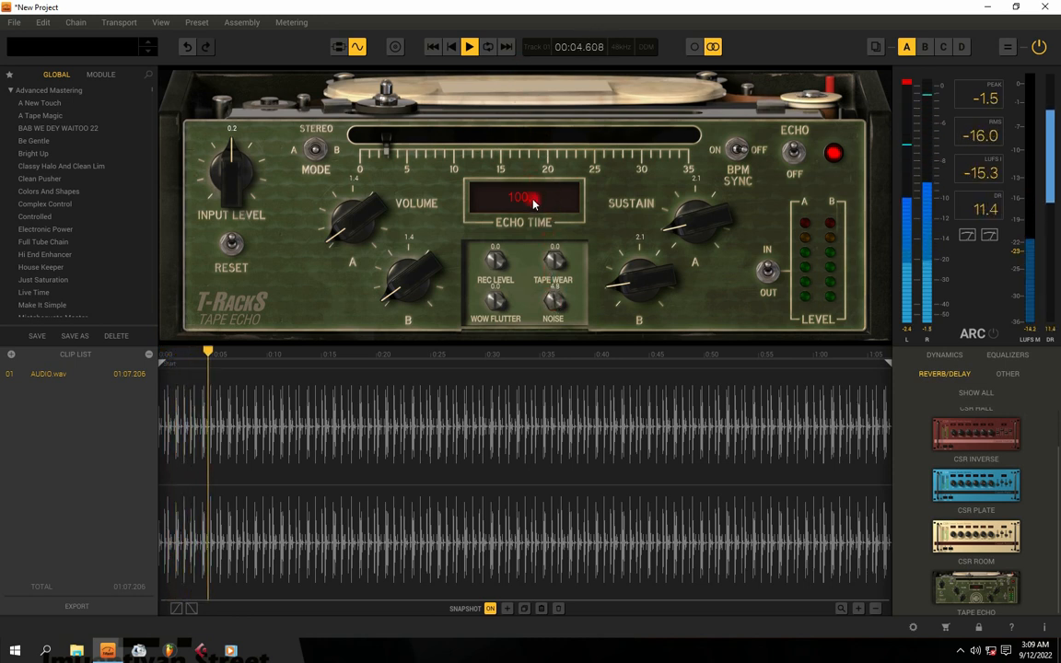
{"action": "key", "text": "space"}
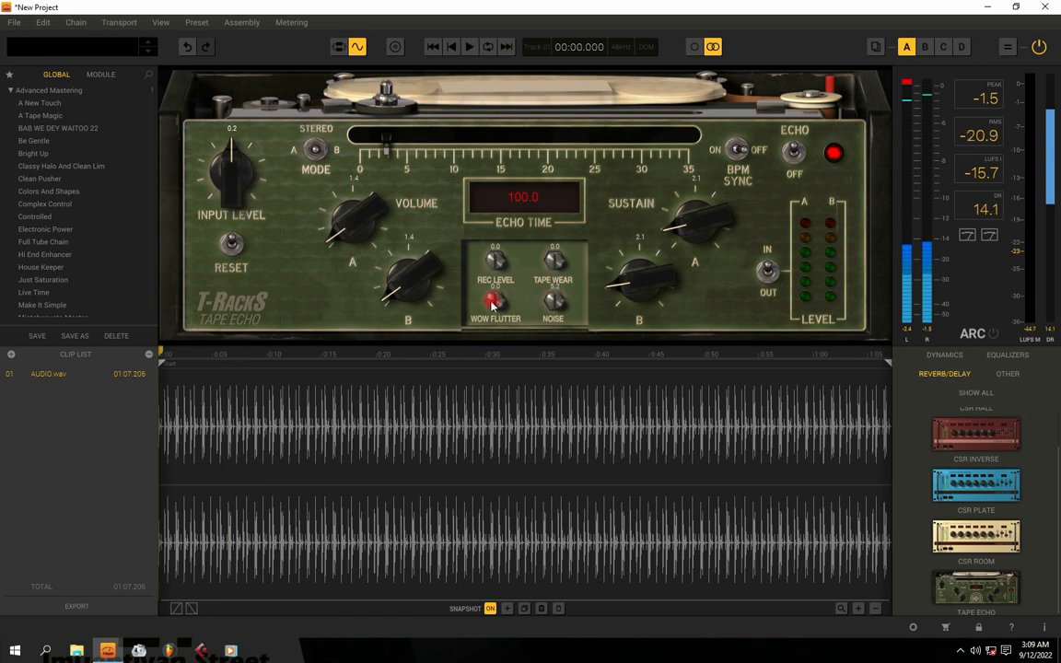
{"action": "key", "text": "space"}
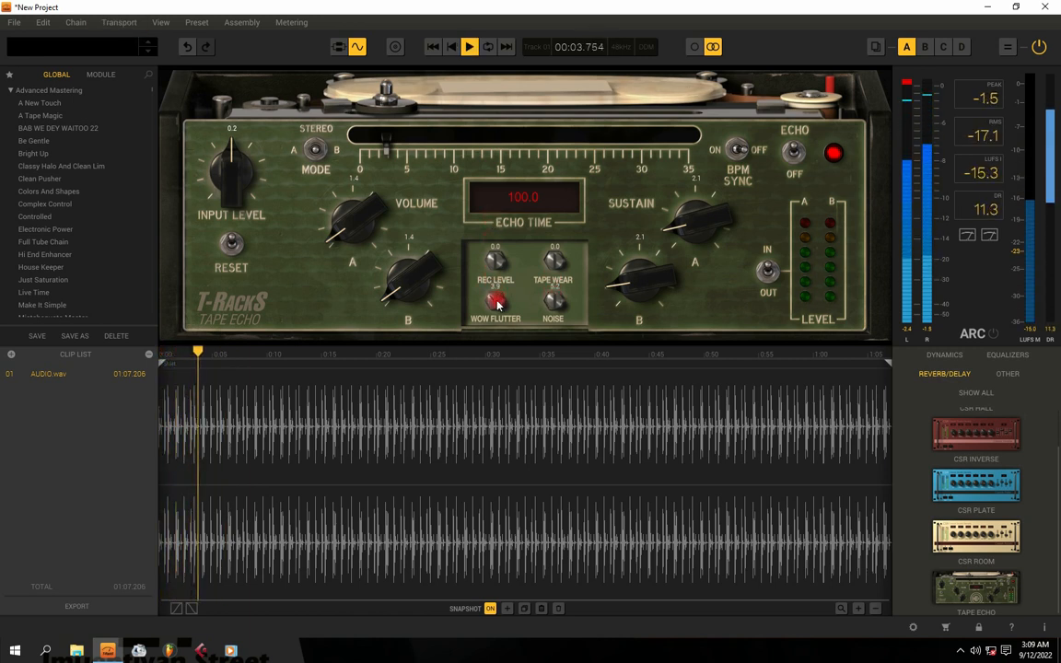
{"action": "left_click_drag", "start_coordinate": [496, 303], "coordinate": [497, 316]}
Raise rec level to 3.5 and tape wear to 3.9 during playback, and stop the clip
{"action": "left_click_drag", "start_coordinate": [495, 263], "coordinate": [493, 184]}
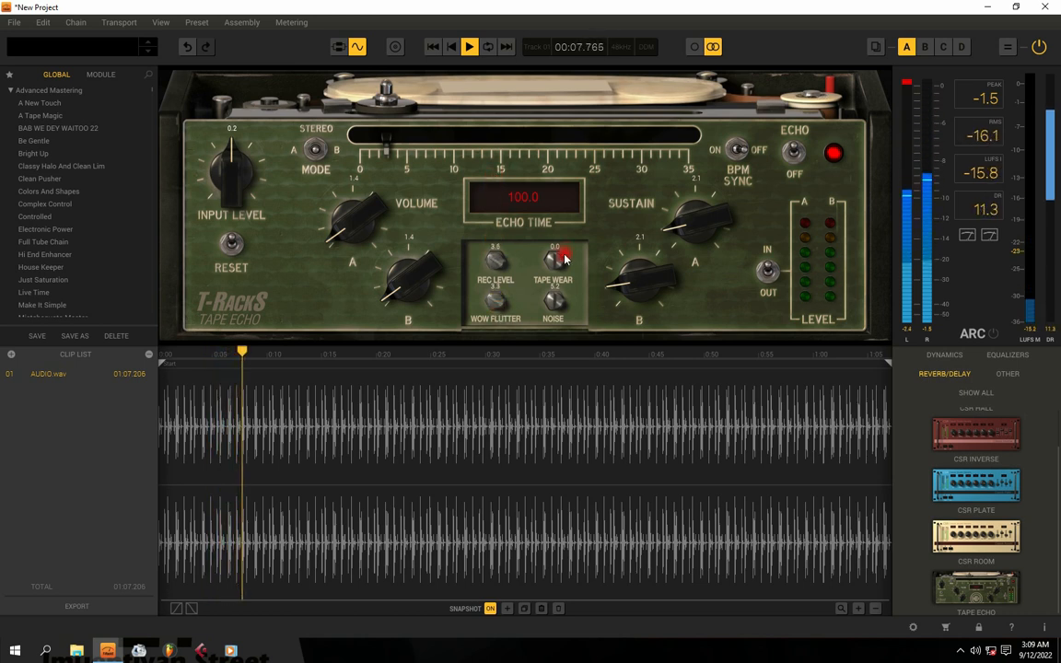
{"action": "left_click_drag", "start_coordinate": [558, 257], "coordinate": [541, 168]}
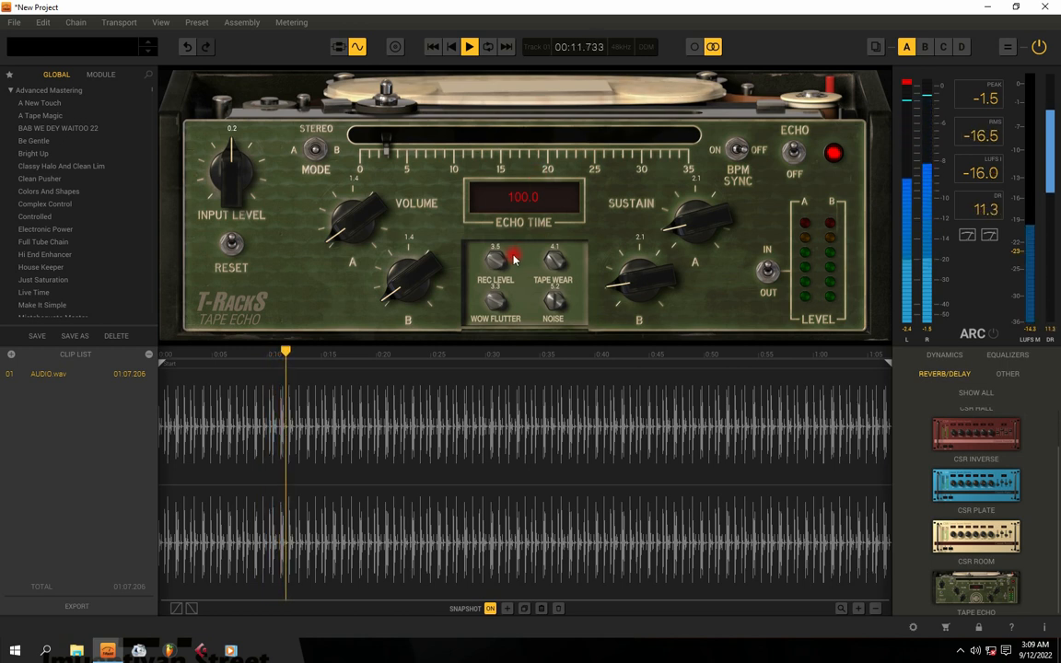
{"action": "left_click_drag", "start_coordinate": [557, 262], "coordinate": [557, 264]}
{"action": "key", "text": "space"}
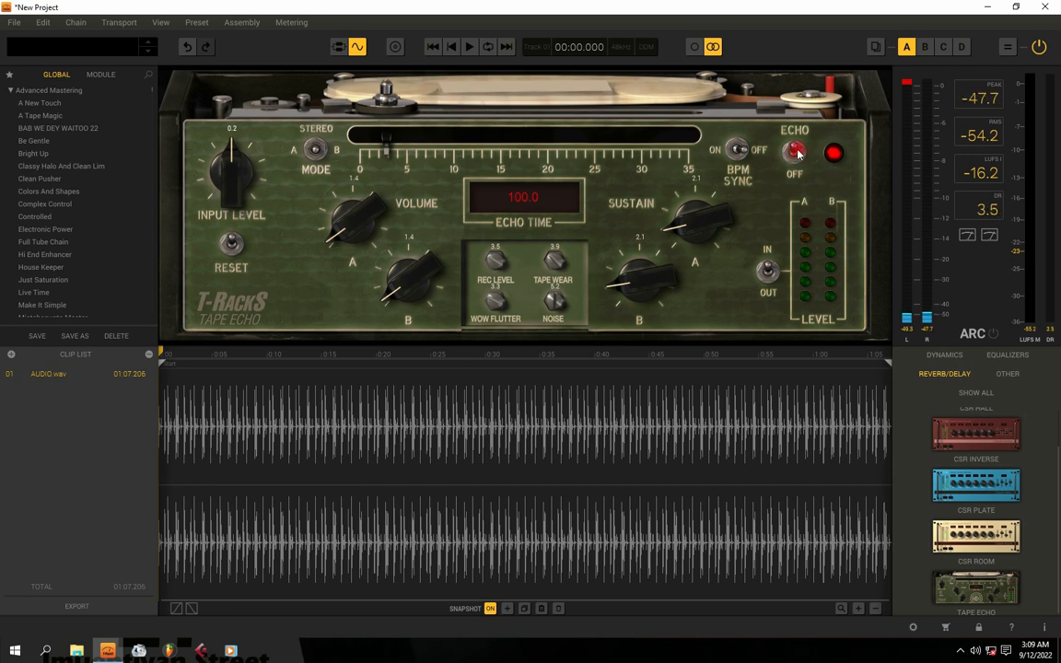
Audition the start of the clip with the echo switched off and on to compare the sound
{"action": "key", "text": "space"}
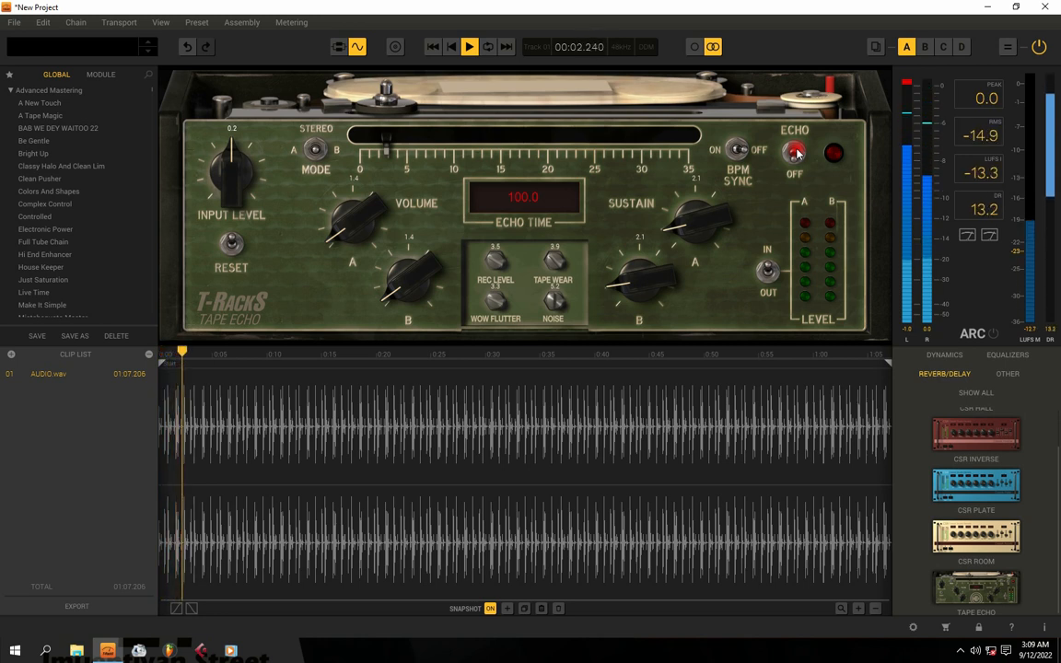
{"action": "key", "text": "space"}
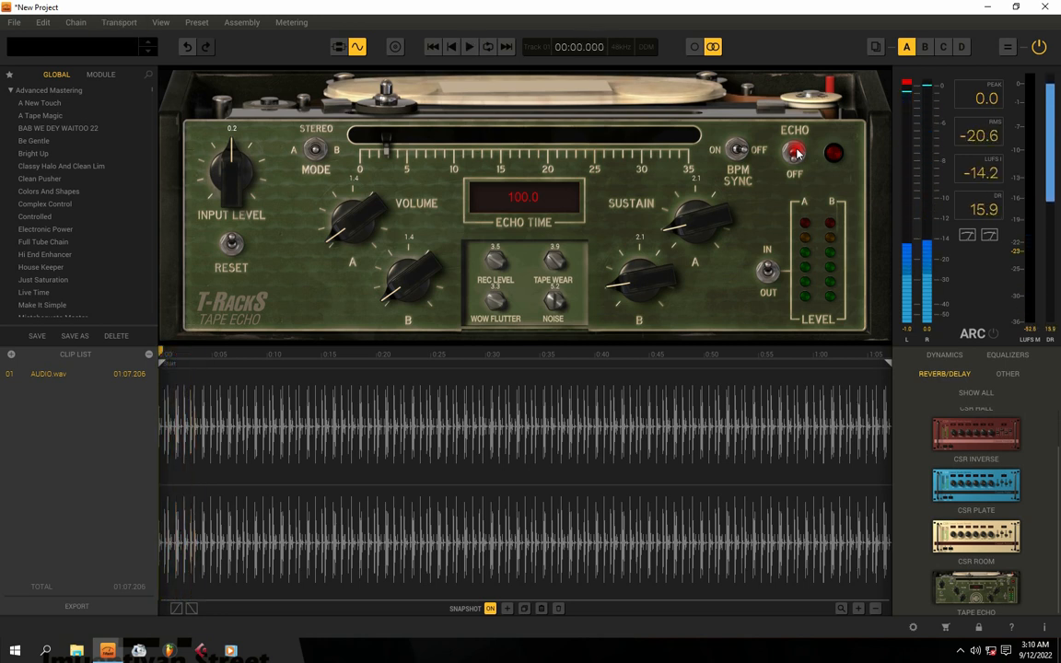
{"action": "key", "text": "space"}
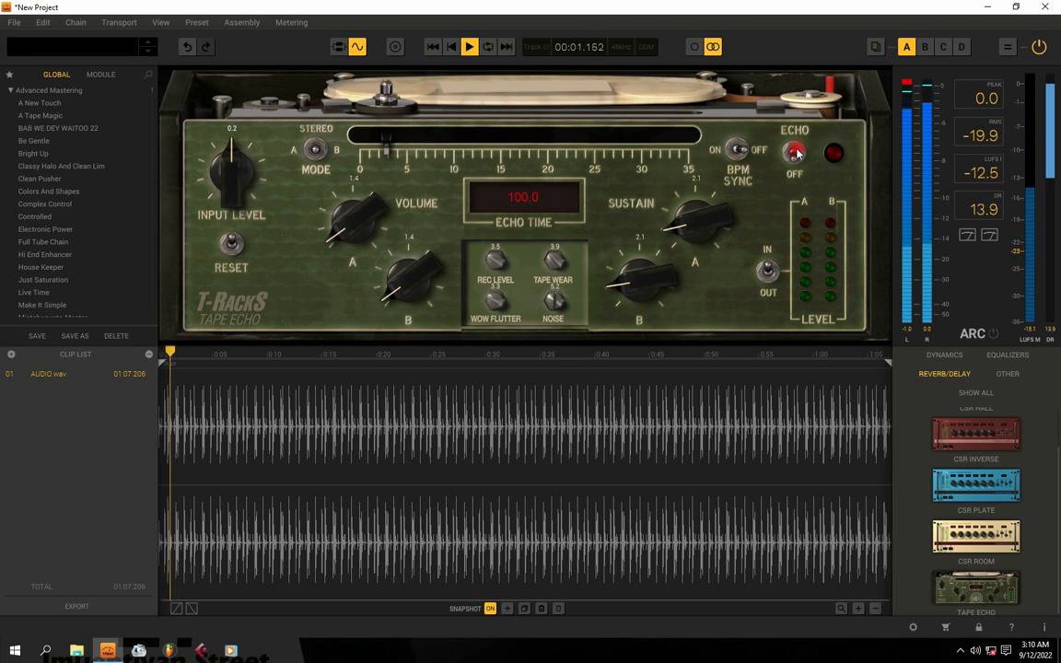
{"action": "key", "text": "space"}
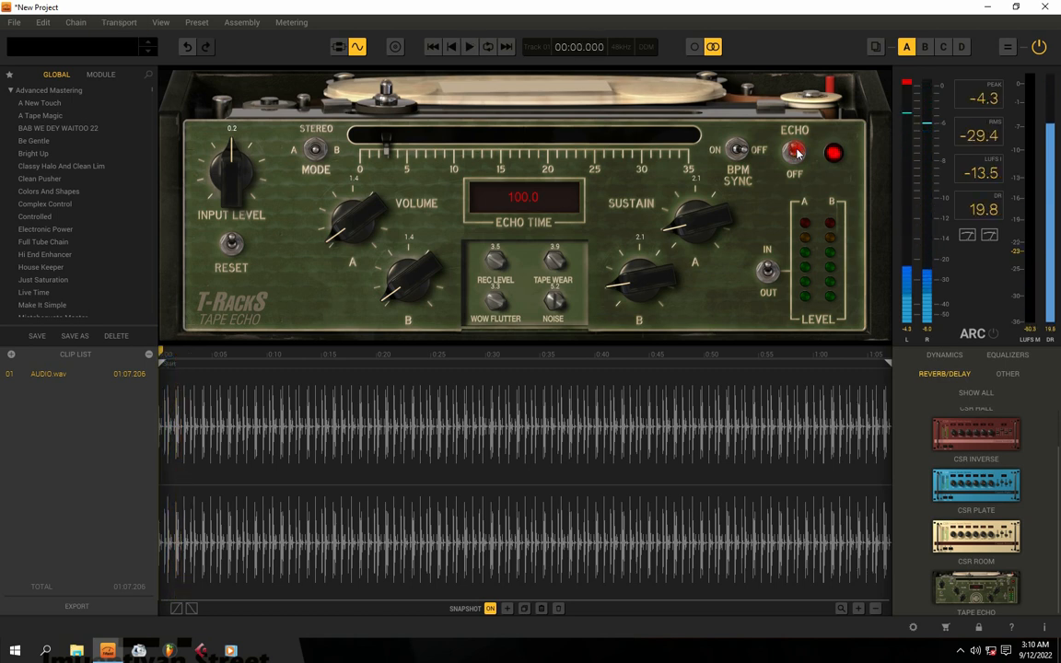
{"action": "key", "text": "space"}
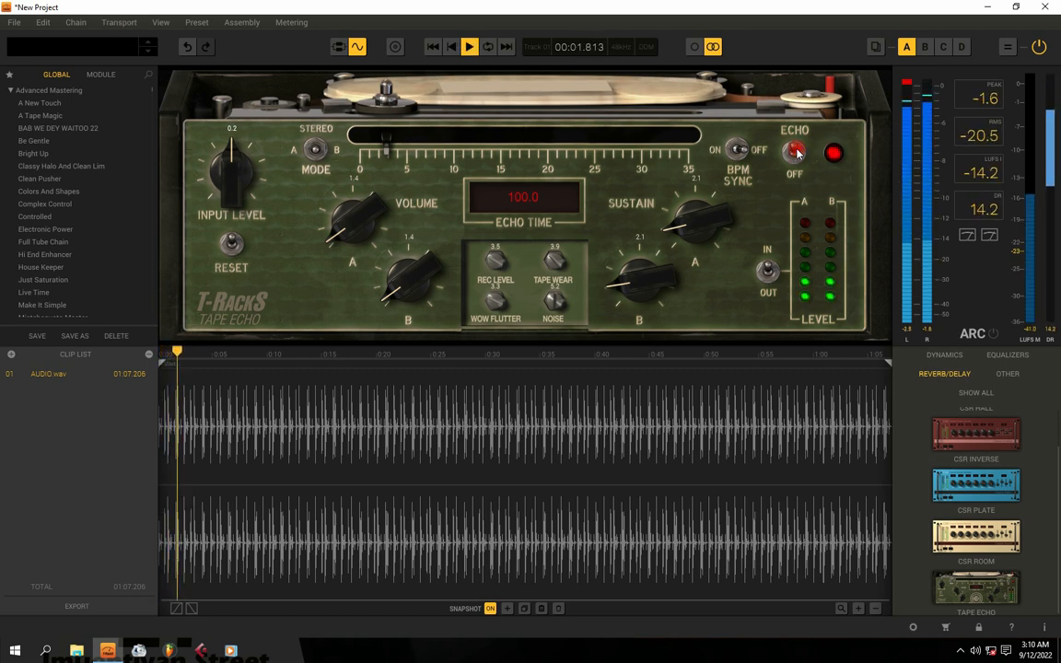
{"action": "key", "text": "space"}
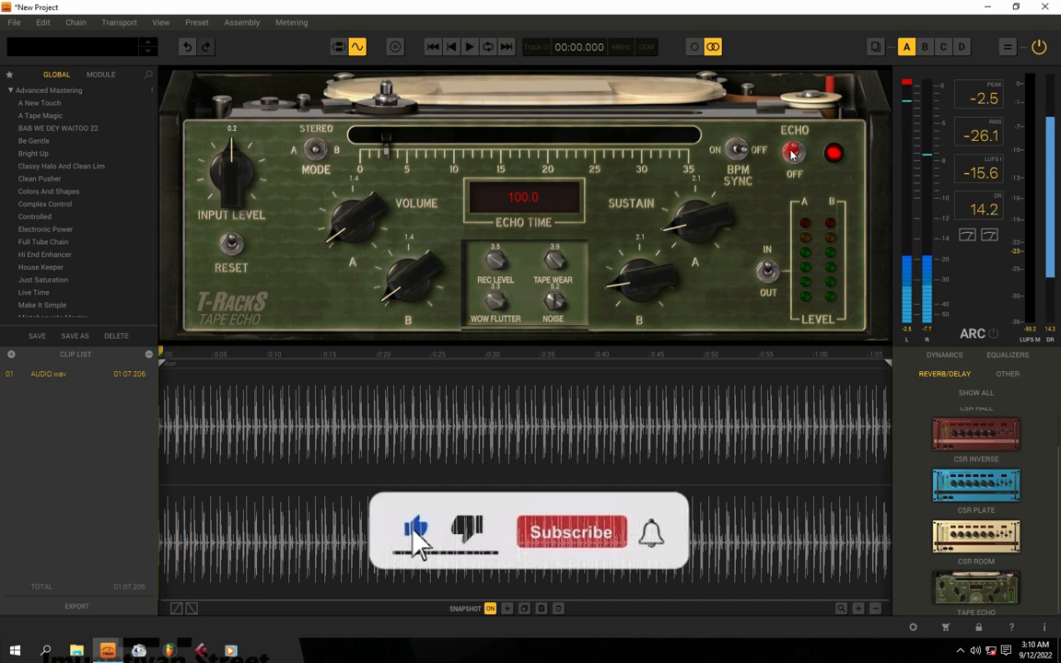
Set rec level to 2.5, tape wear to 2.4, wow flutter to 2.7 and noise to about 2.5 while auditioning the clip
{"action": "key", "text": "space"}
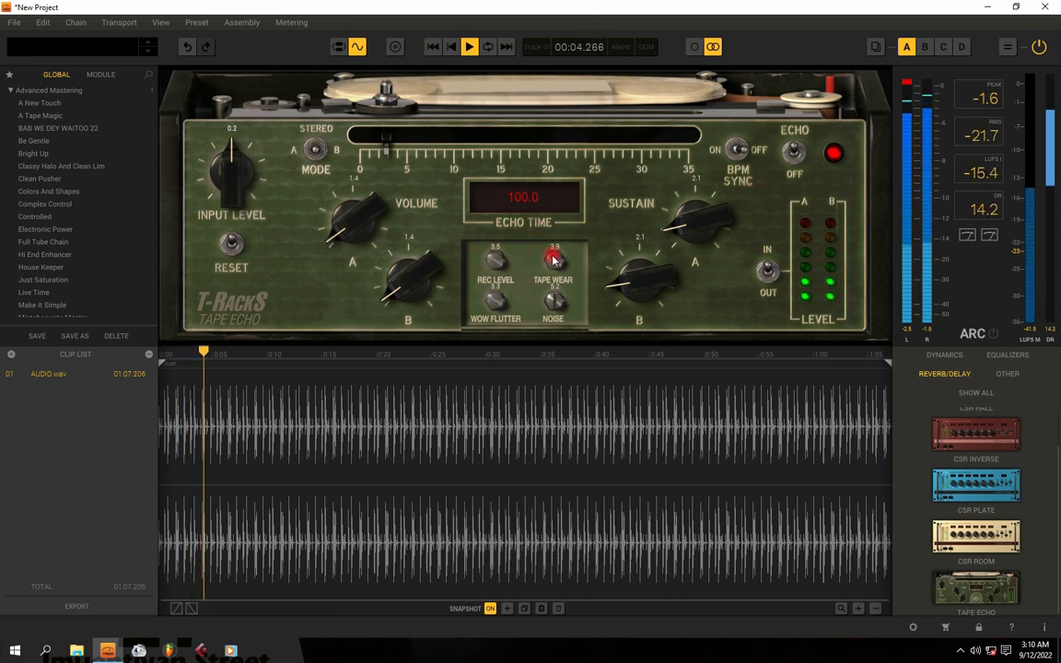
{"action": "key", "text": "space"}
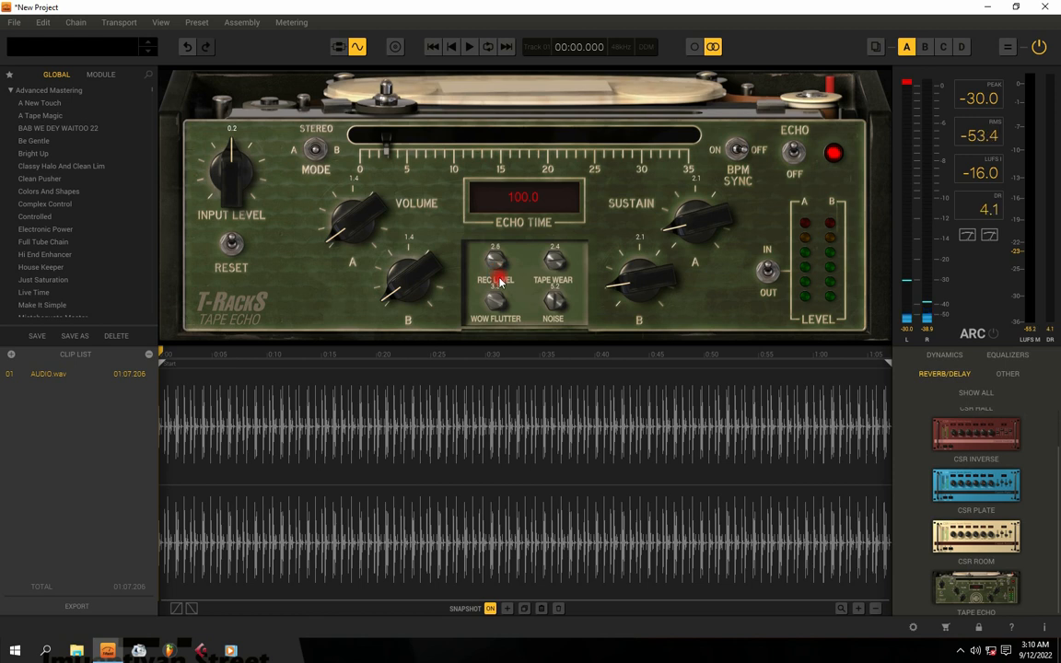
{"action": "key", "text": "space"}
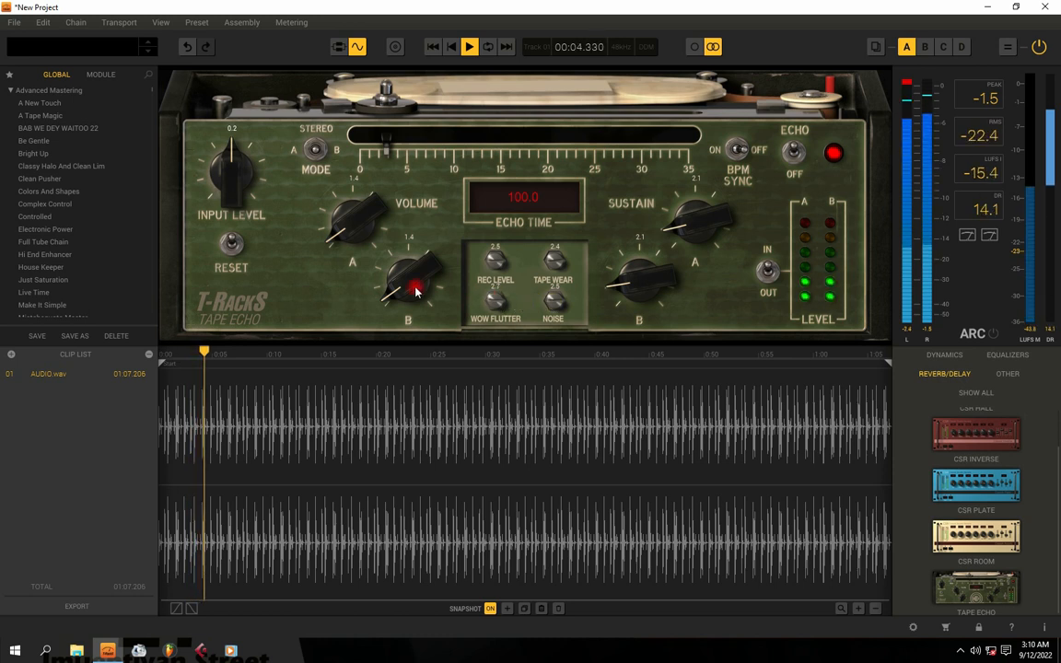
{"action": "key", "text": "space"}
Set volume B and volume A to 1.5 each, auditioning the clip between the adjustments
{"action": "left_click_drag", "start_coordinate": [410, 287], "coordinate": [408, 278]}
{"action": "key", "text": "space"}
{"action": "key", "text": "space"}
{"action": "left_click_drag", "start_coordinate": [362, 225], "coordinate": [361, 218]}
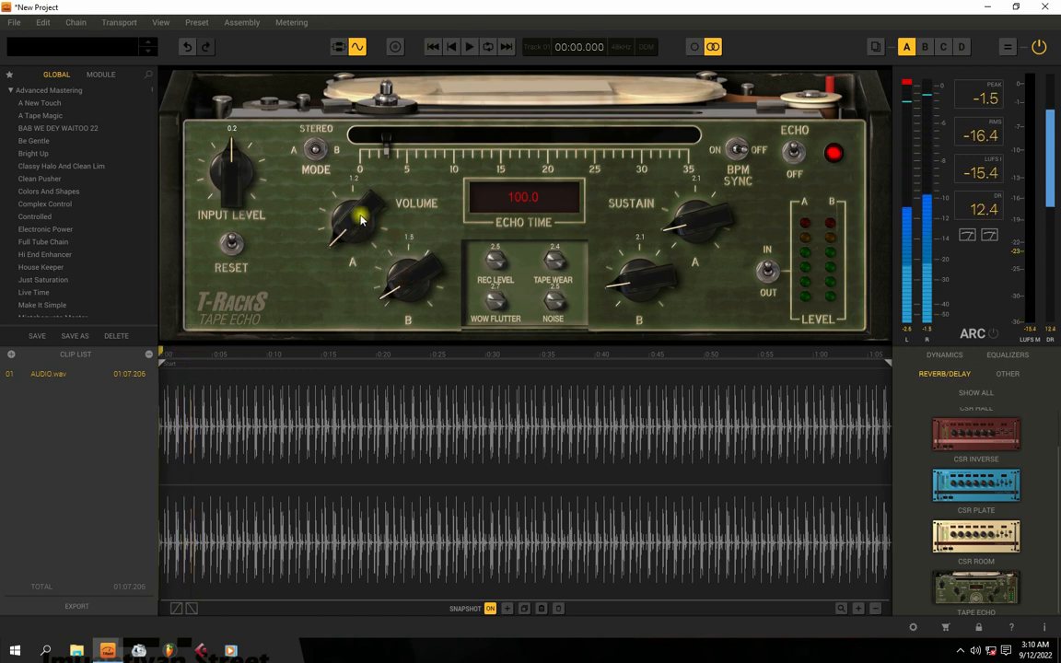
Lower sustain A and sustain B to 1.4 each while the clip plays, and stop playback
{"action": "key", "text": "space"}
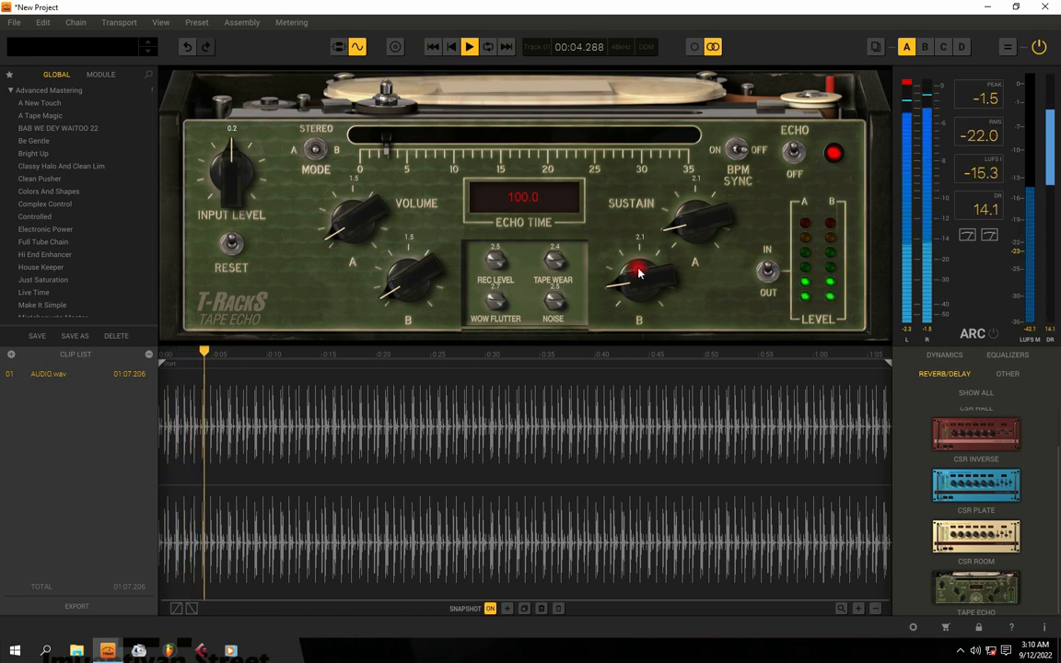
{"action": "left_click_drag", "start_coordinate": [639, 273], "coordinate": [632, 294]}
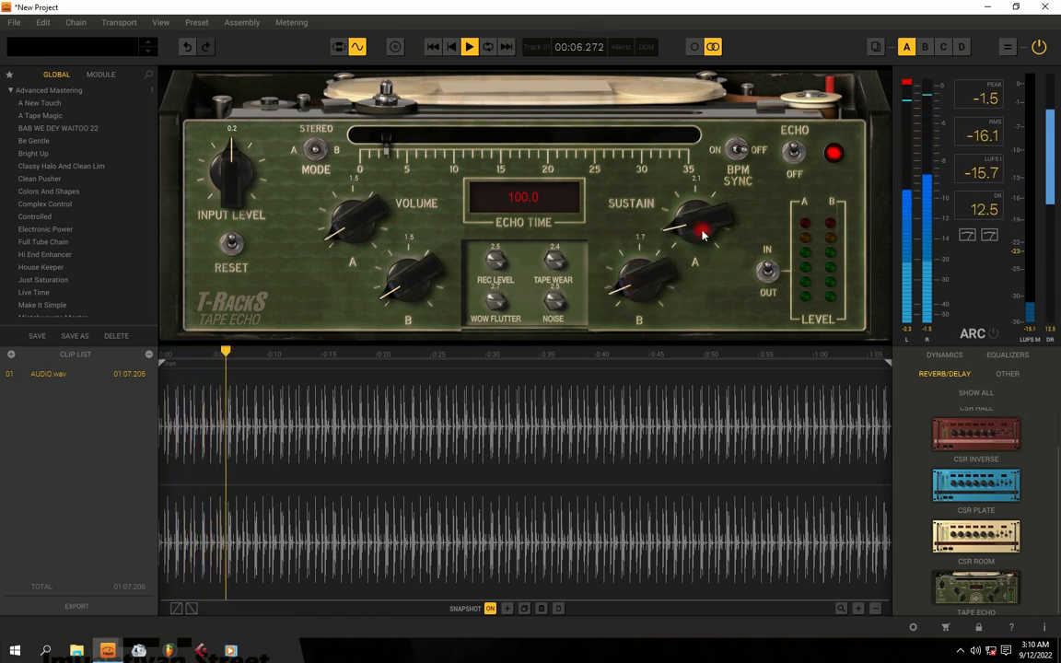
{"action": "left_click_drag", "start_coordinate": [702, 236], "coordinate": [685, 240]}
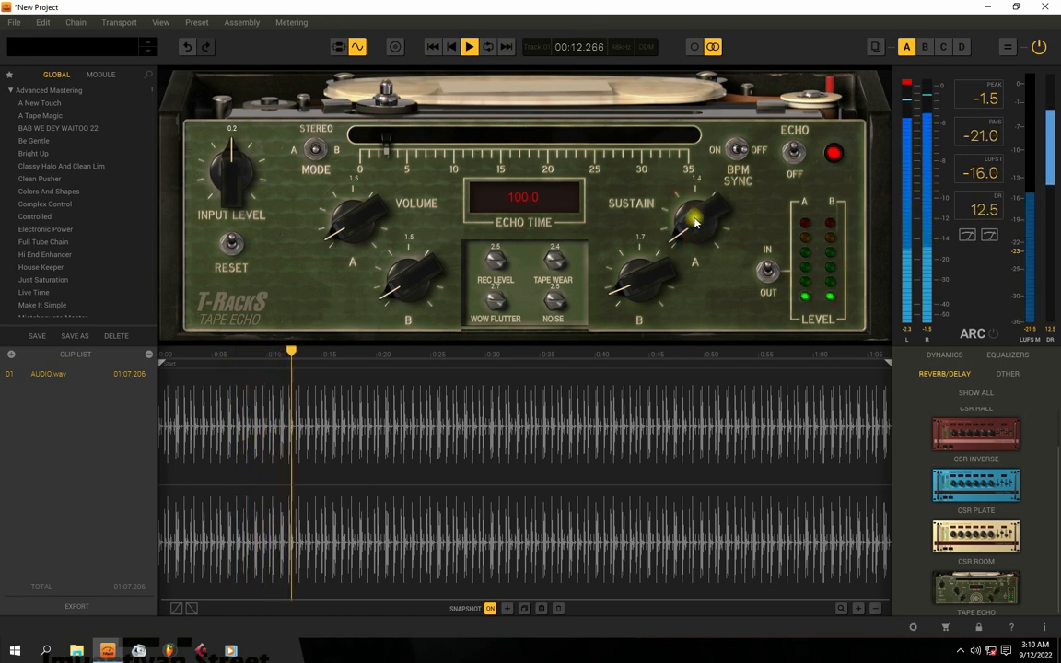
{"action": "left_click_drag", "start_coordinate": [643, 273], "coordinate": [641, 285]}
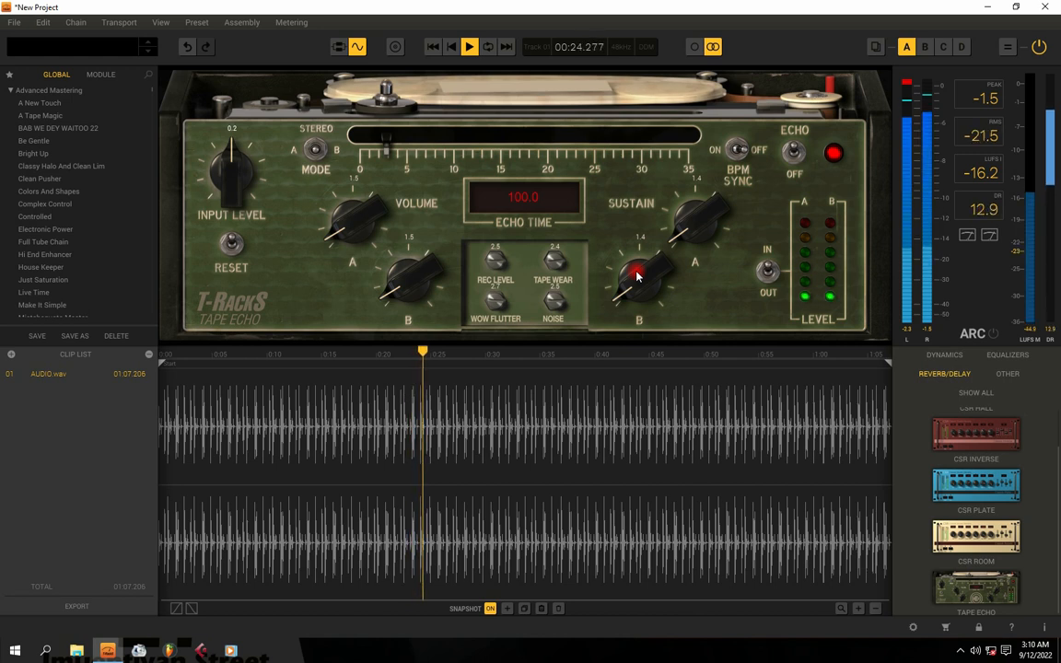
{"action": "key", "text": "space"}
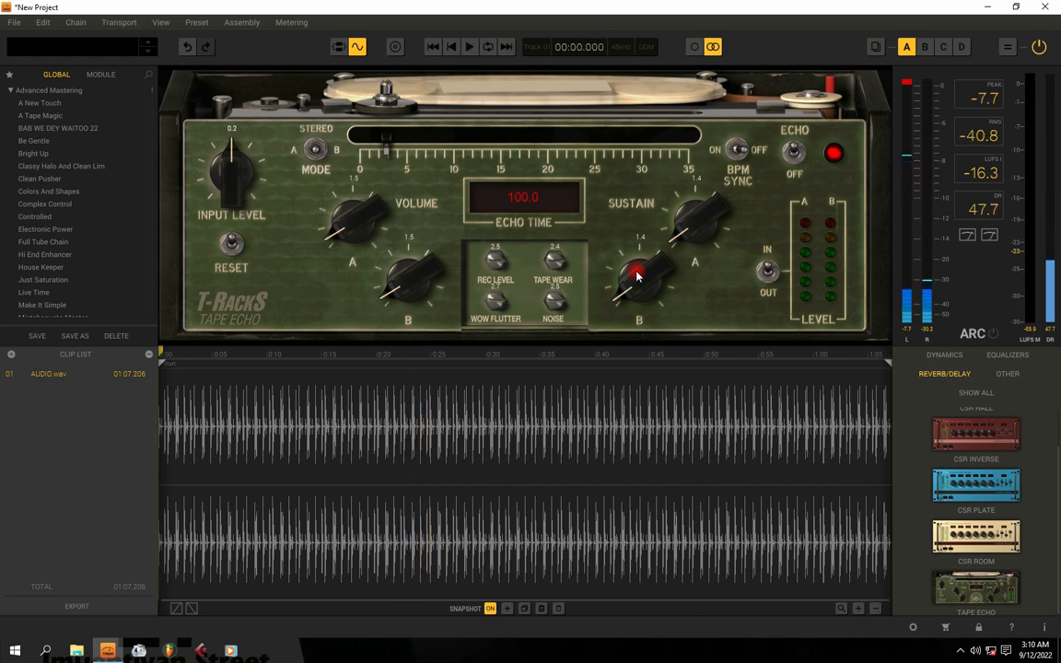
Audition the start of the clip with the overall processing disabled and enabled to compare the sound
{"action": "key", "text": "space"}
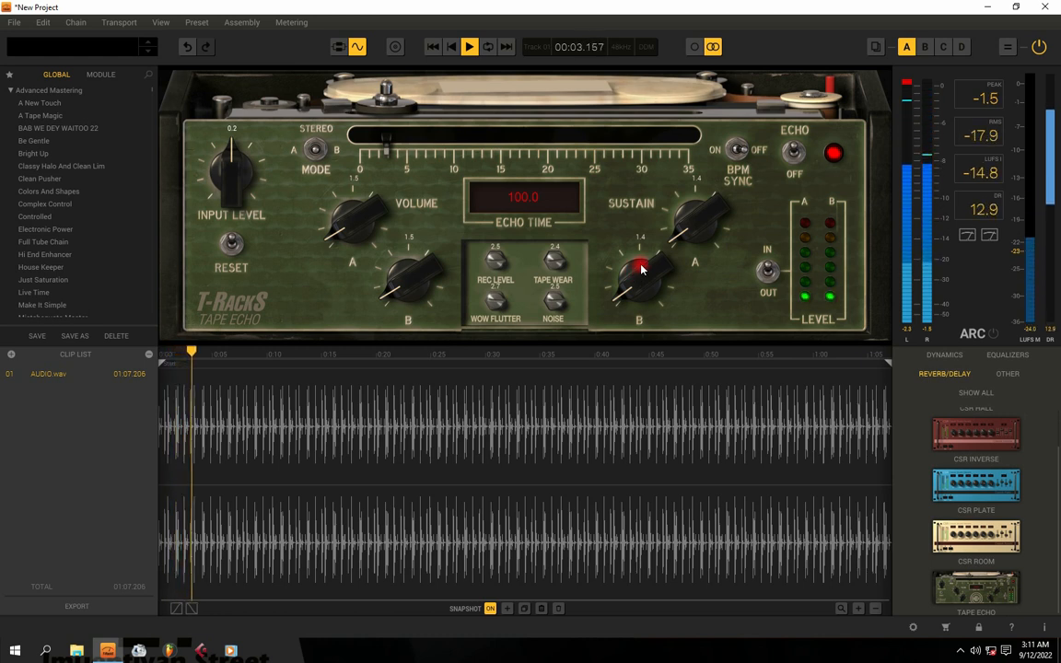
{"action": "left_click", "coordinate": [1039, 49]}
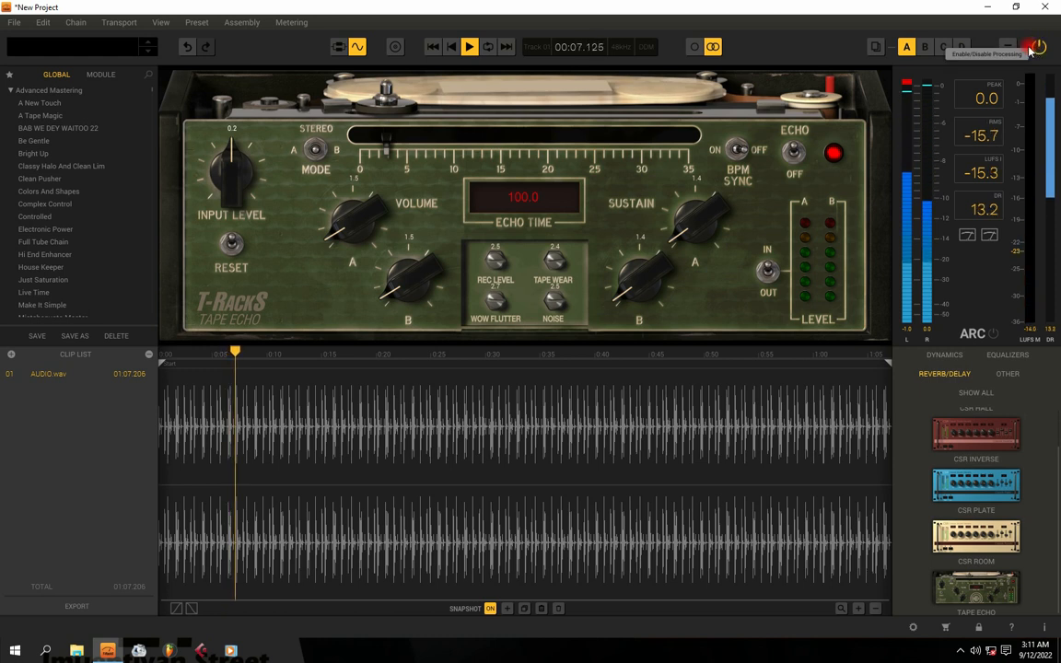
{"action": "key", "text": "space"}
{"action": "left_click", "coordinate": [1040, 48]}
{"action": "left_click", "coordinate": [1041, 48]}
{"action": "key", "text": "space"}
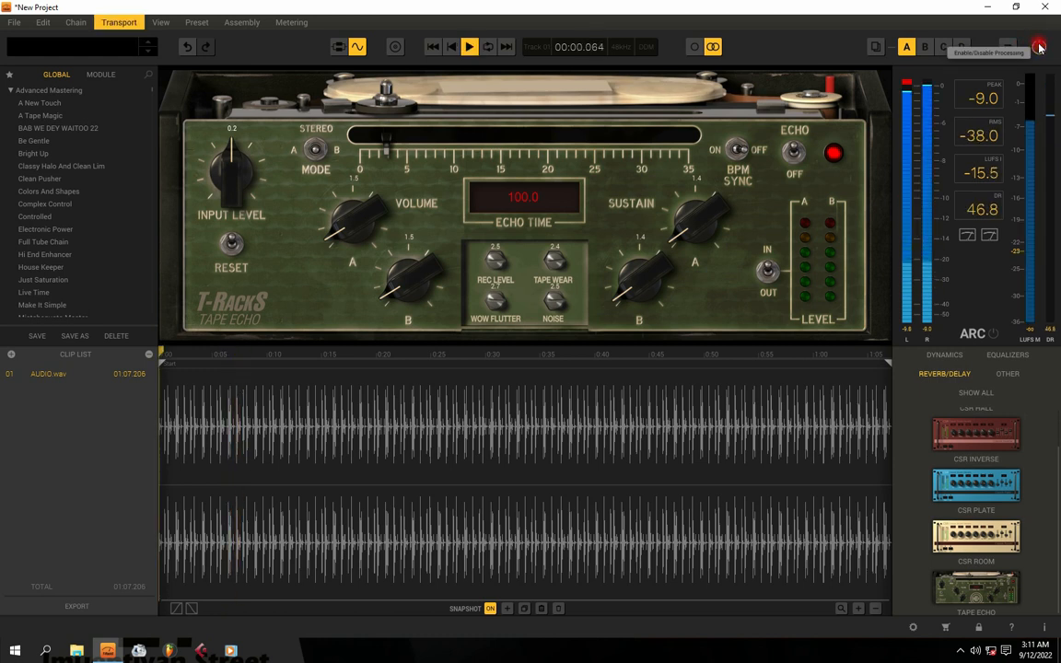
{"action": "key", "text": "space"}
{"action": "left_click", "coordinate": [1038, 48]}
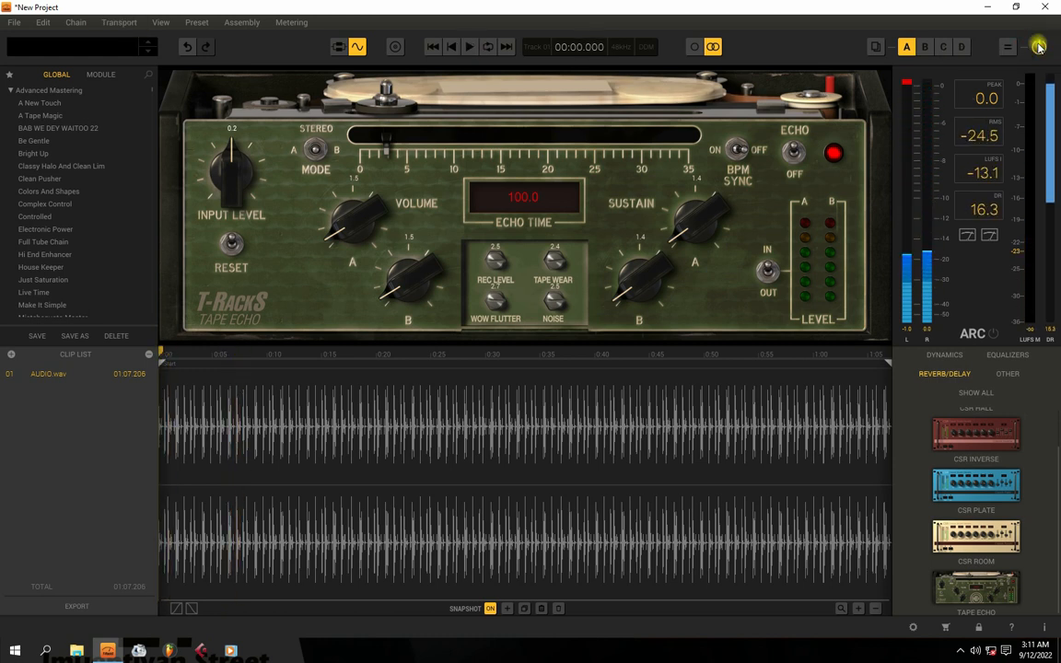
{"action": "key", "text": "space"}
{"action": "key", "text": "space"}
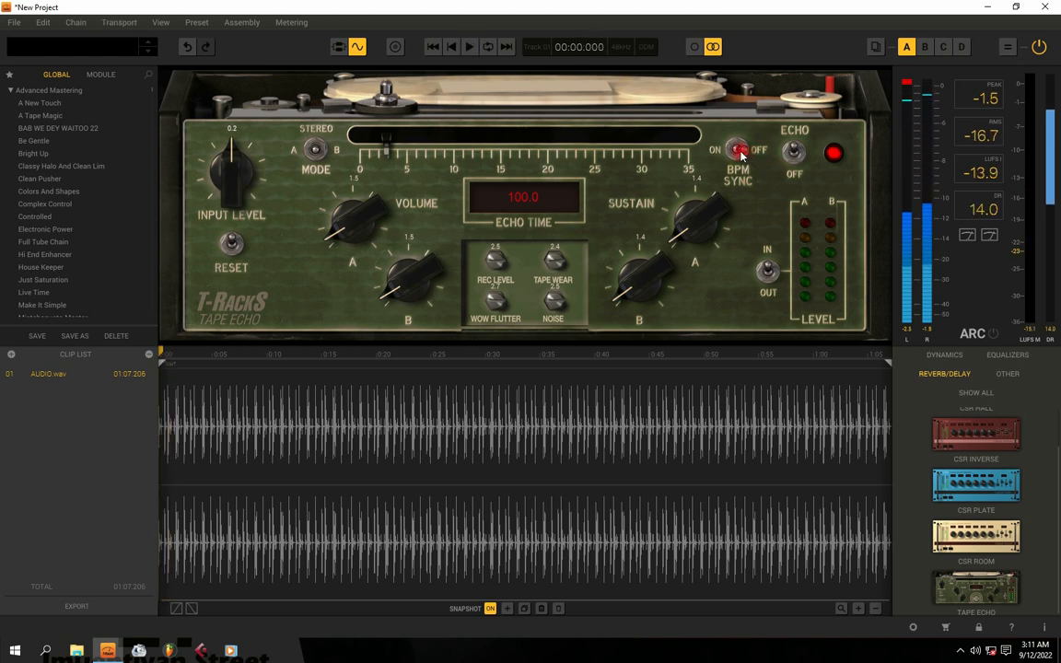
Replay the opening of the clip with the Tape Echo switched off and back on to compare the effect
{"action": "key", "text": "space"}
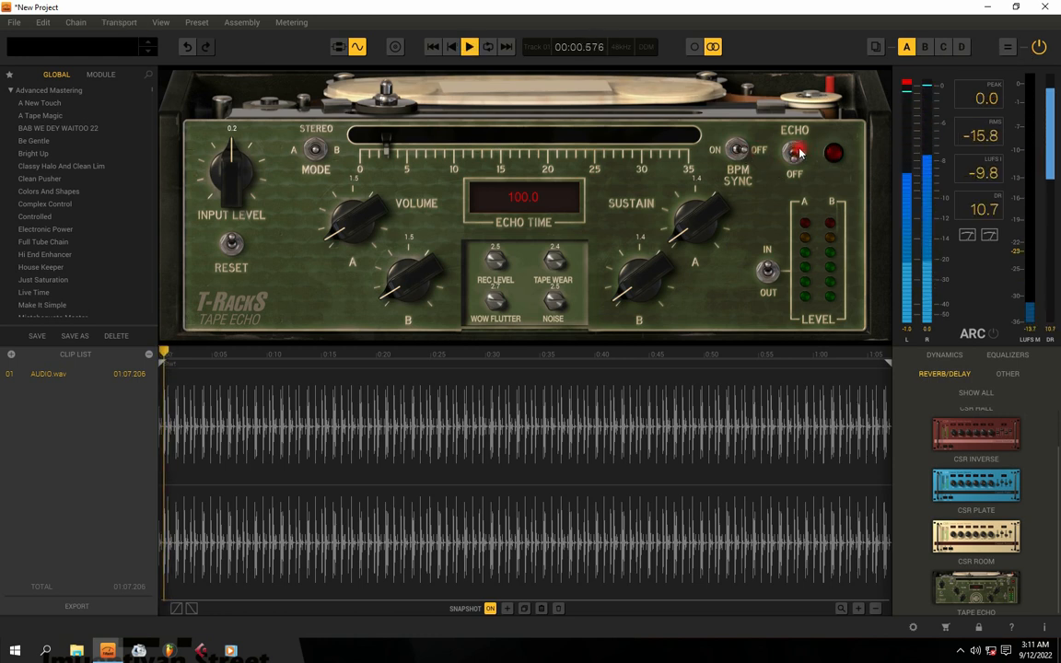
{"action": "key", "text": "space"}
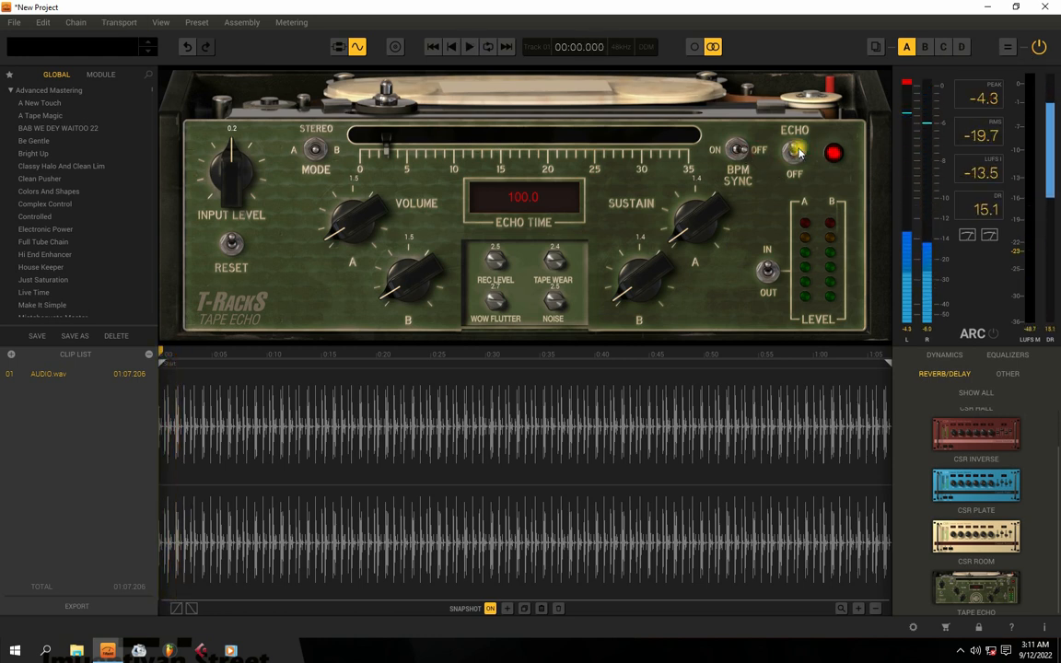
{"action": "key", "text": "space"}
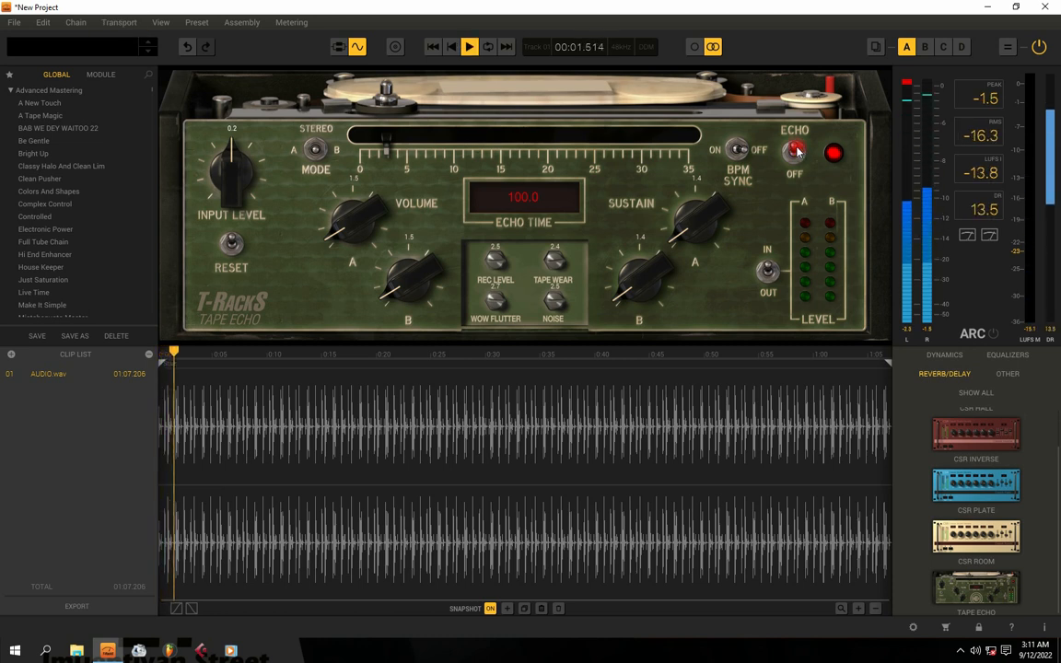
{"action": "key", "text": "space"}
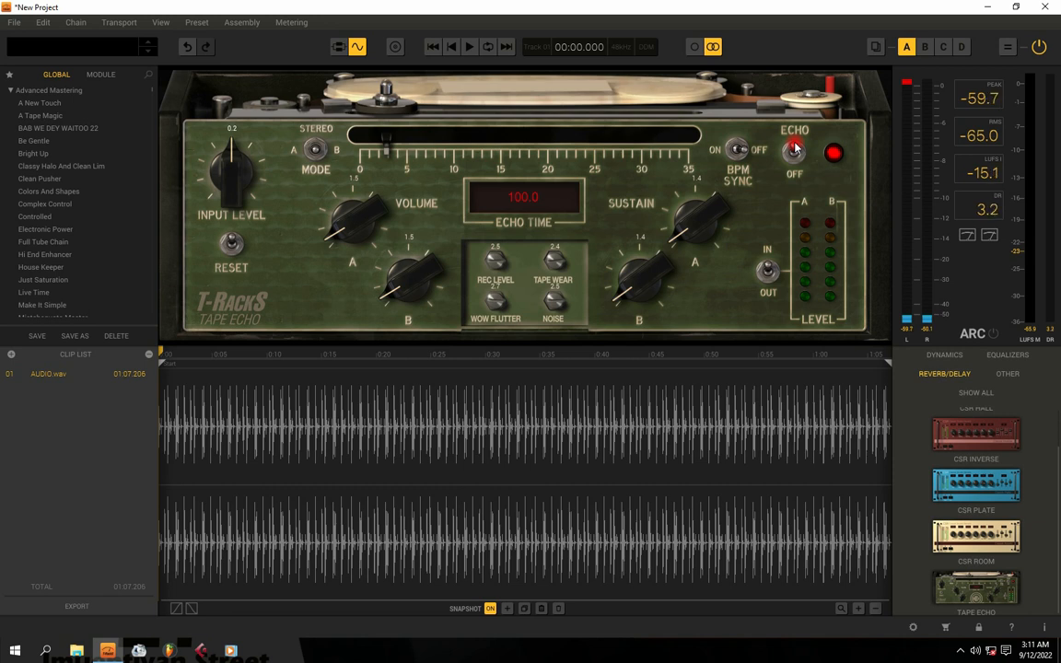
Raise the input level to 7.5 in stages while auditioning the clip
{"action": "key", "text": "space"}
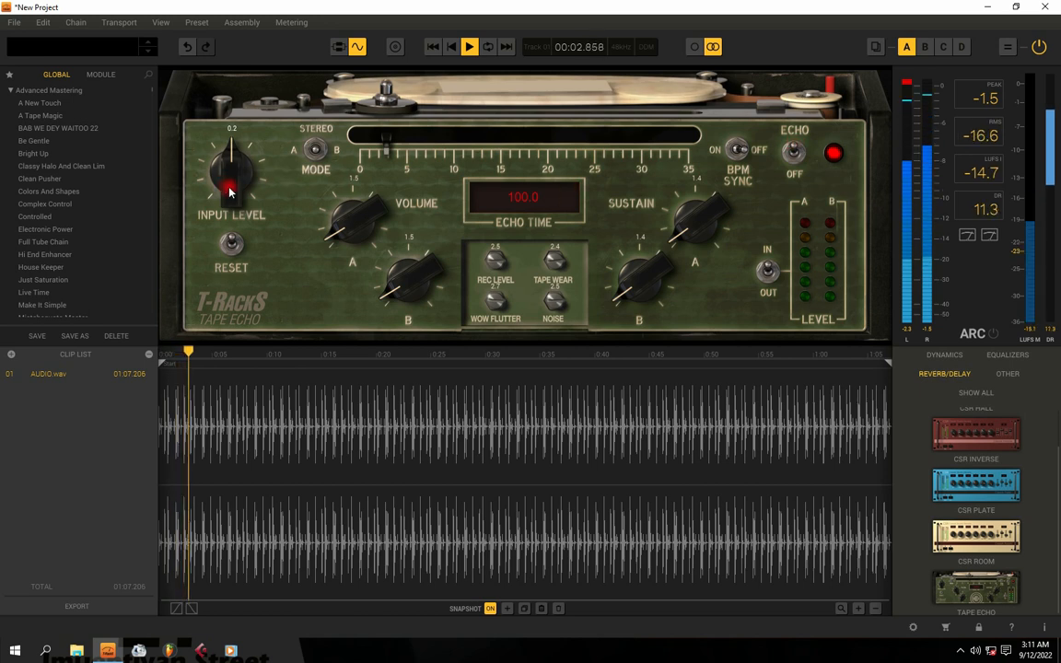
{"action": "key", "text": "space"}
{"action": "scroll", "coordinate": [234, 179], "scroll_direction": "up", "scroll_amount": 5}
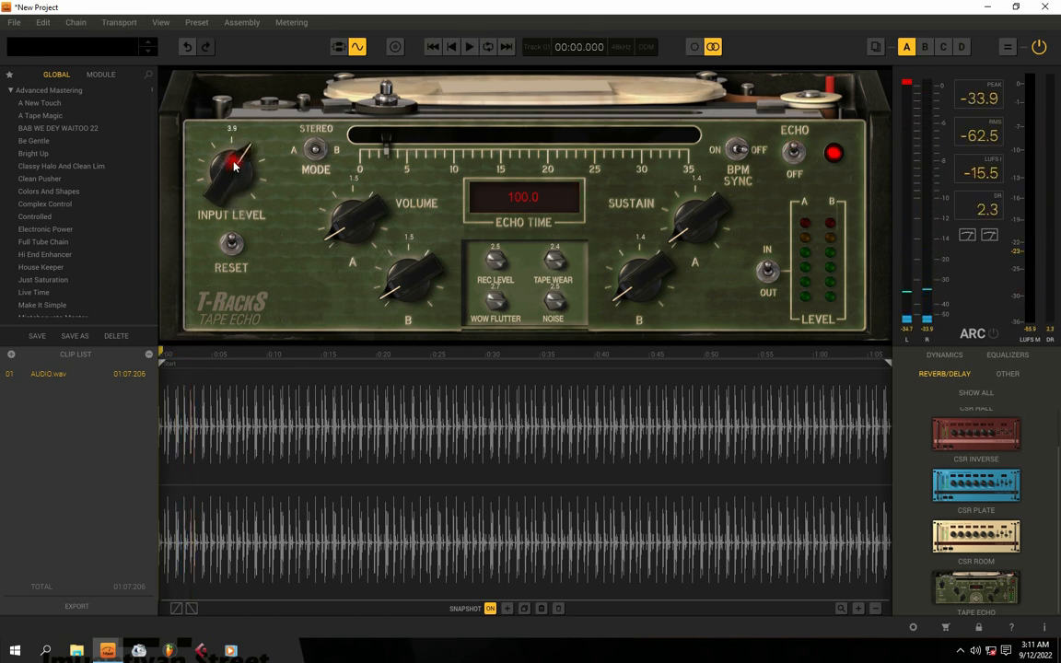
{"action": "key", "text": "space"}
{"action": "scroll", "coordinate": [235, 162], "scroll_direction": "up", "scroll_amount": 8}
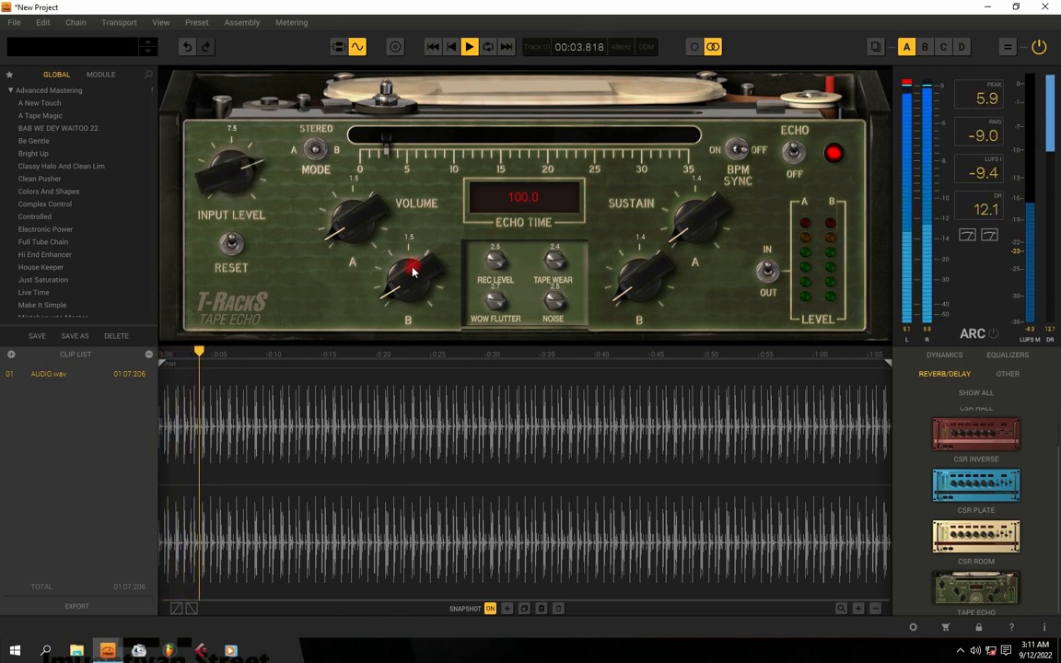
Lower volume B and volume A to 1.3 each, and flip the level meter's in/out switch and back during playback
{"action": "left_click_drag", "start_coordinate": [413, 267], "coordinate": [397, 290]}
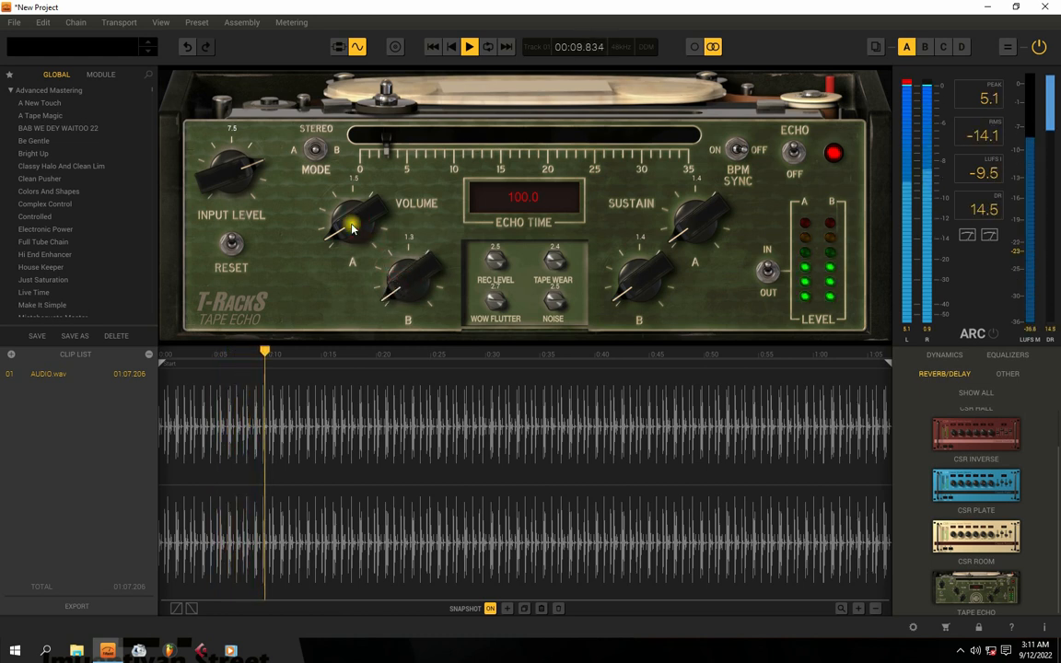
{"action": "left_click_drag", "start_coordinate": [351, 228], "coordinate": [409, 238]}
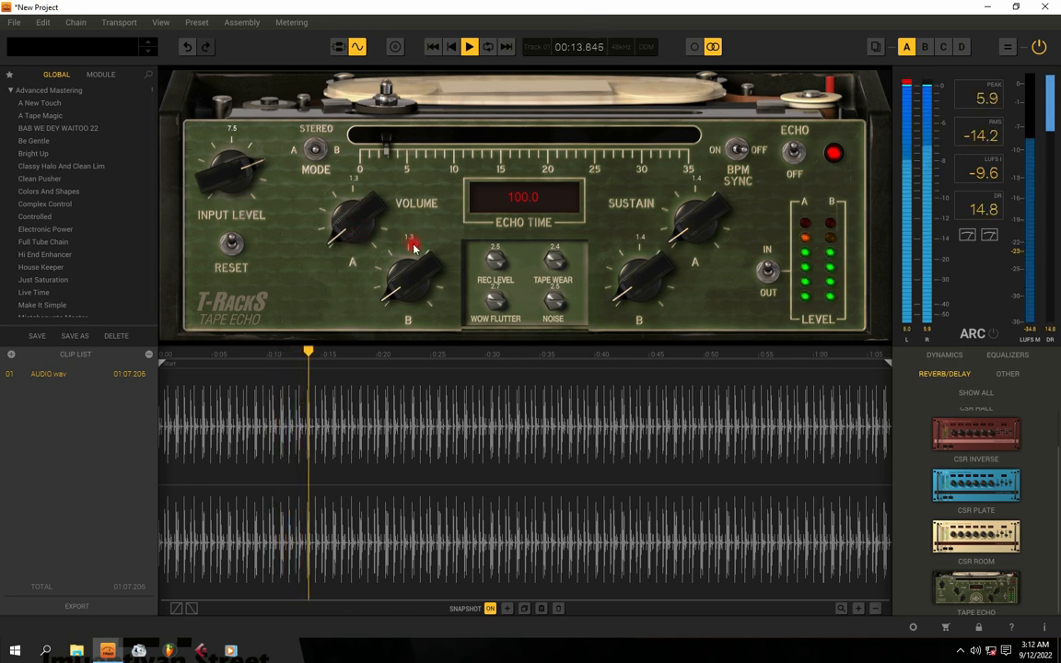
{"action": "left_click", "coordinate": [770, 274]}
{"action": "left_click", "coordinate": [771, 274]}
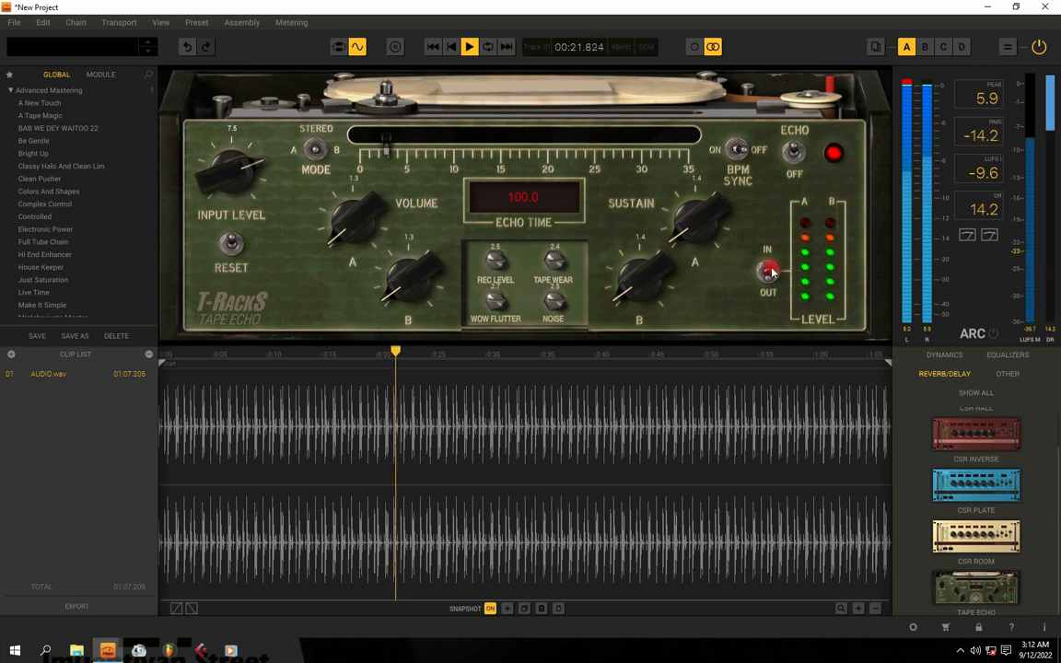
{"action": "key", "text": "space"}
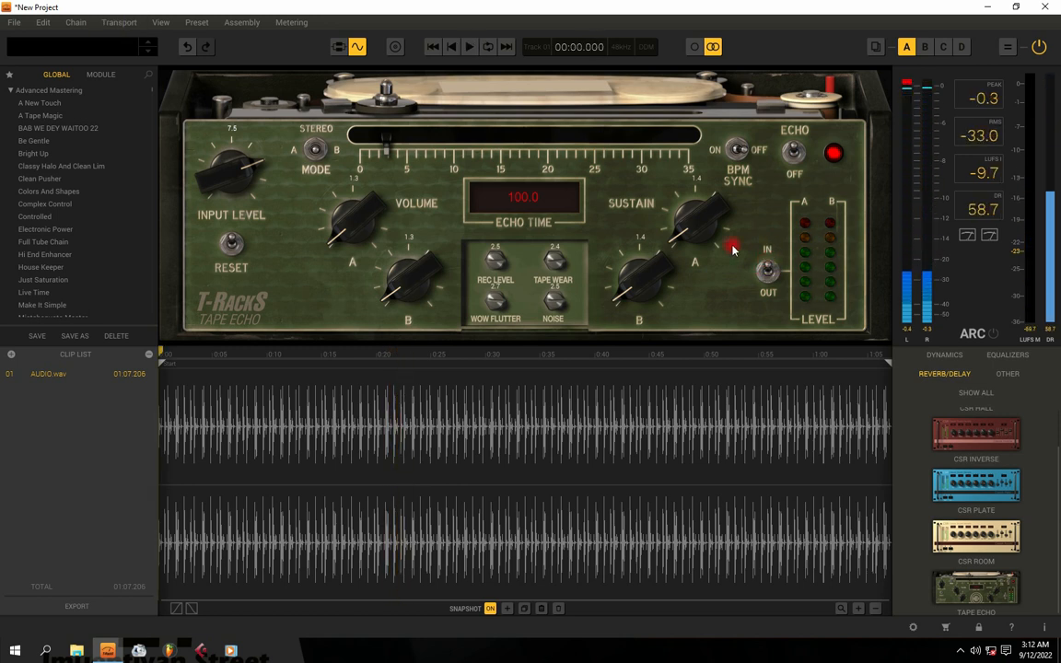
Replay the clip several times to examine the Tape Echo level lights and the peak, RMS and LUFS readings
{"action": "key", "text": "space"}
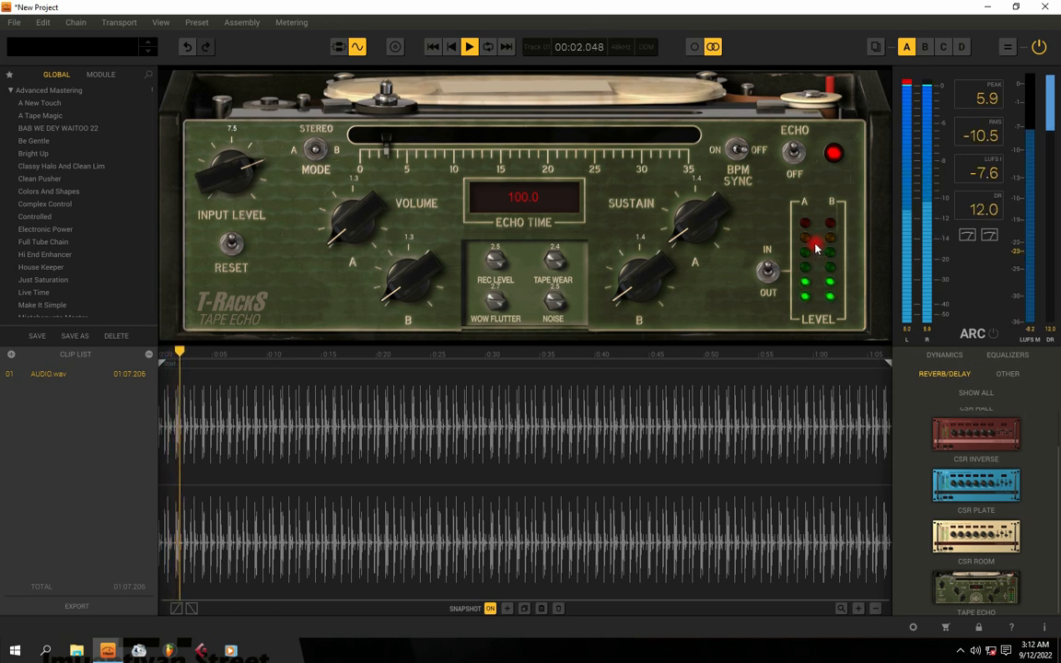
{"action": "key", "text": "space"}
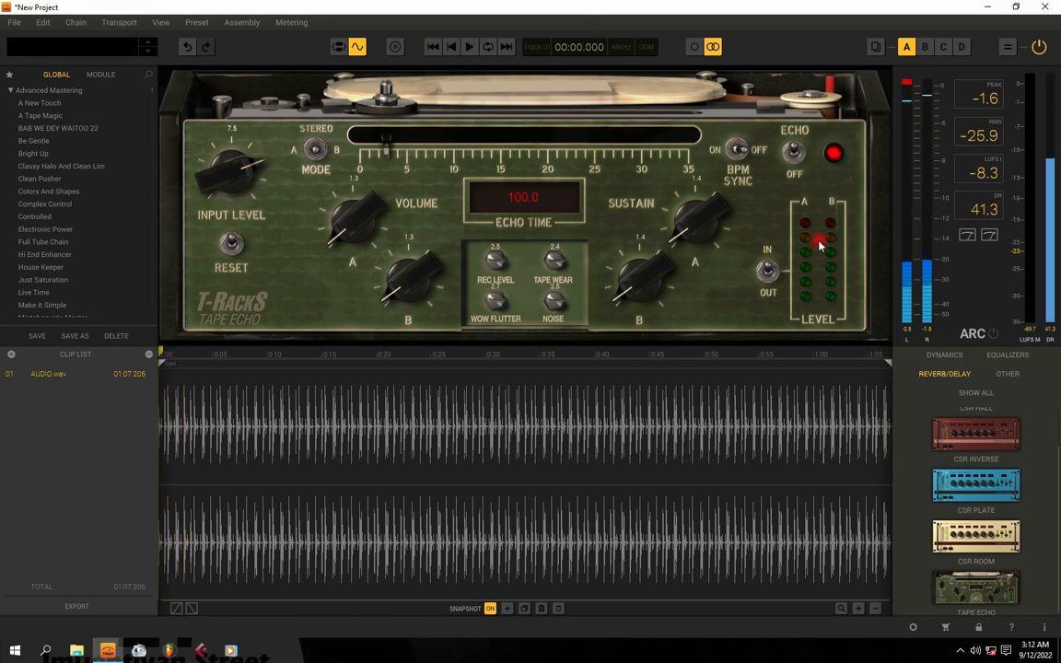
{"action": "key", "text": "space"}
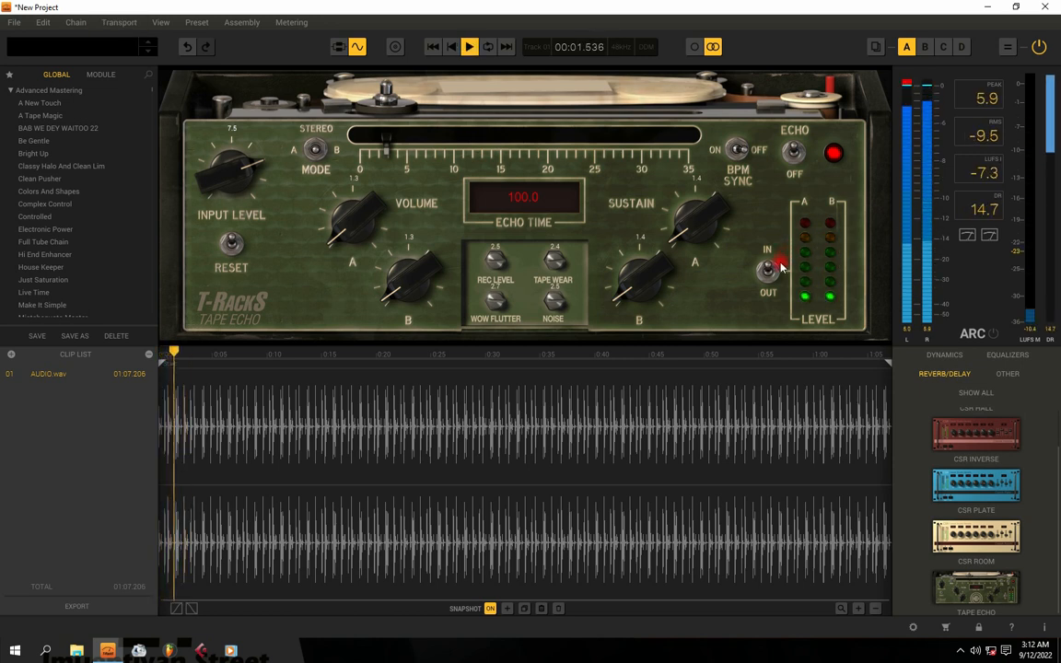
{"action": "key", "text": "space"}
{"action": "key", "text": "space"}
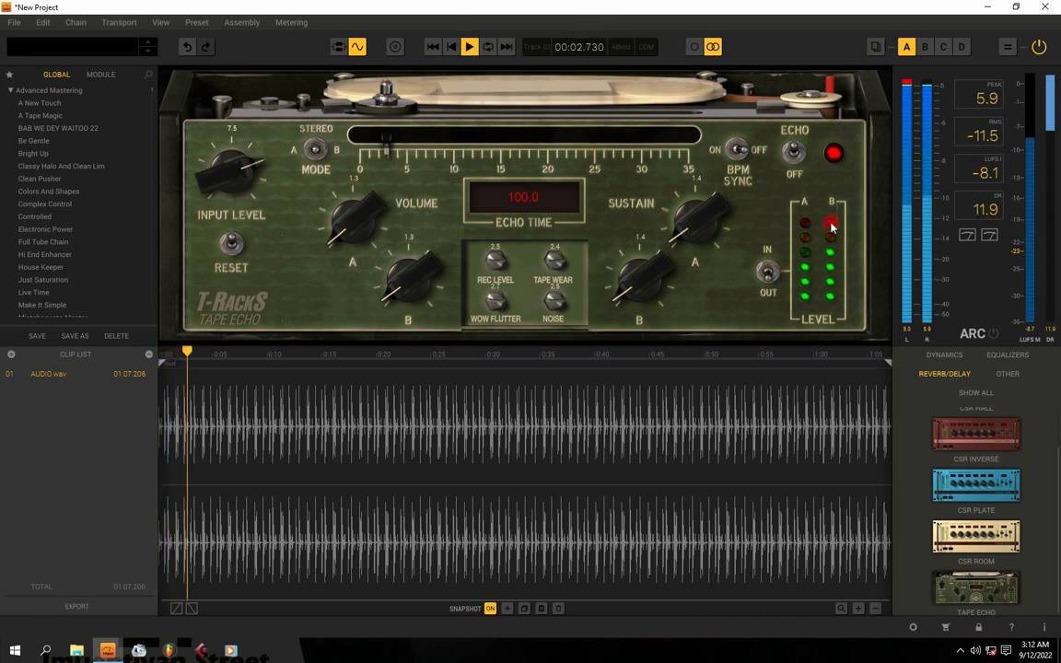
{"action": "key", "text": "space"}
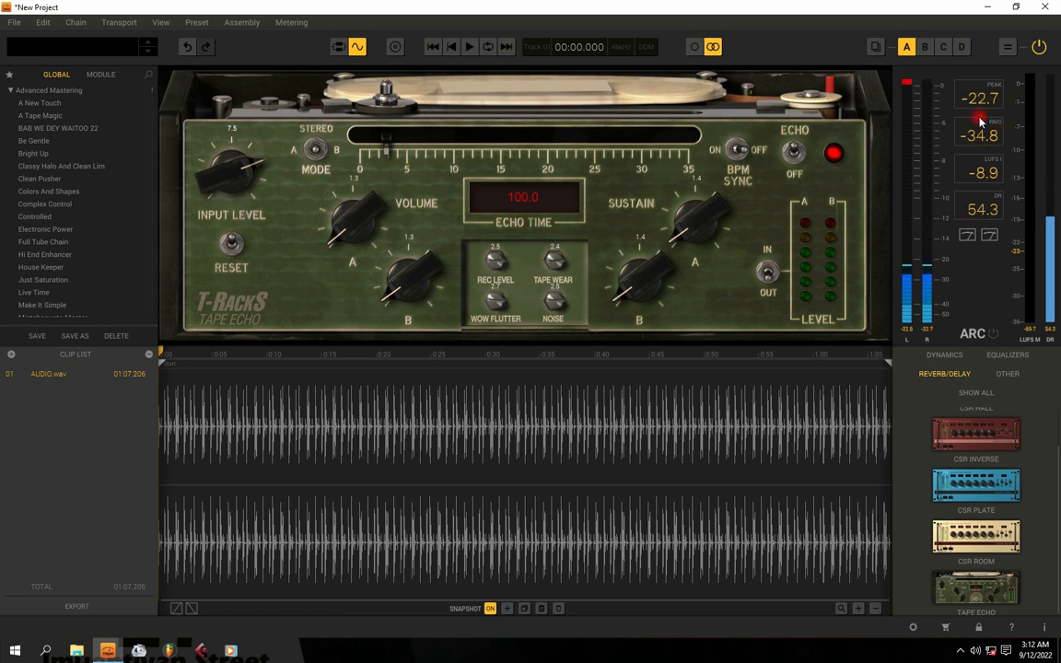
{"action": "key", "text": "space"}
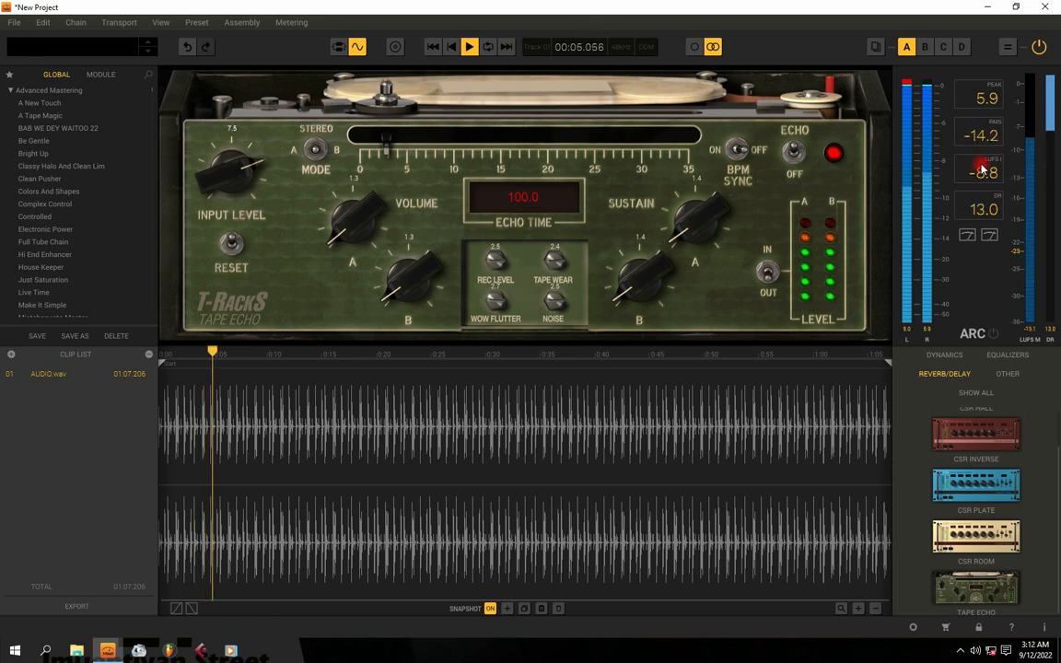
{"action": "key", "text": "space"}
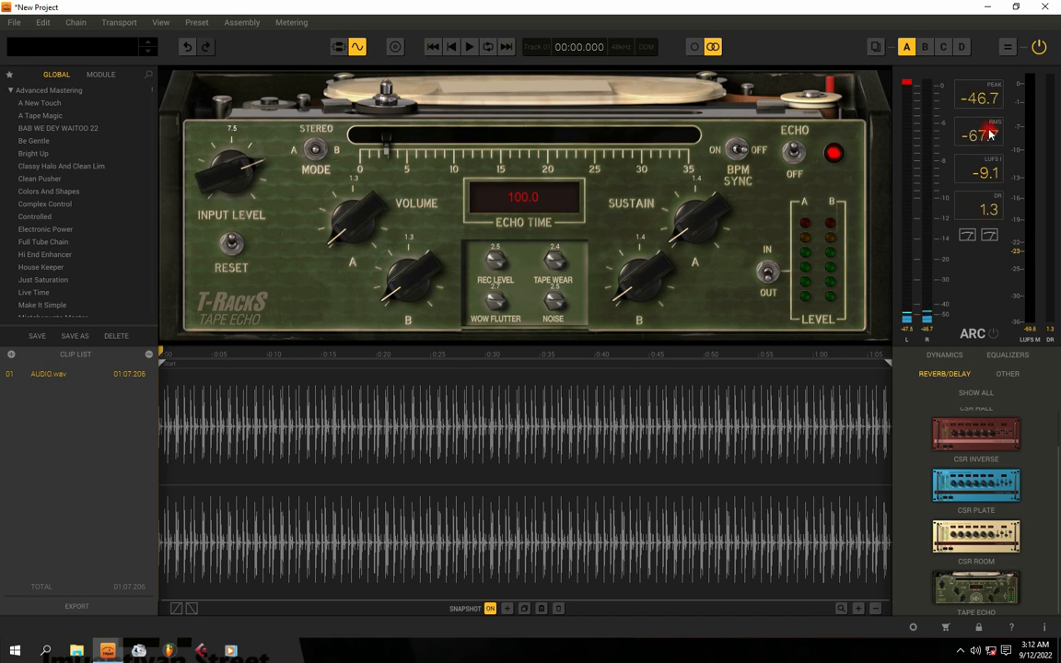
{"action": "key", "text": "space"}
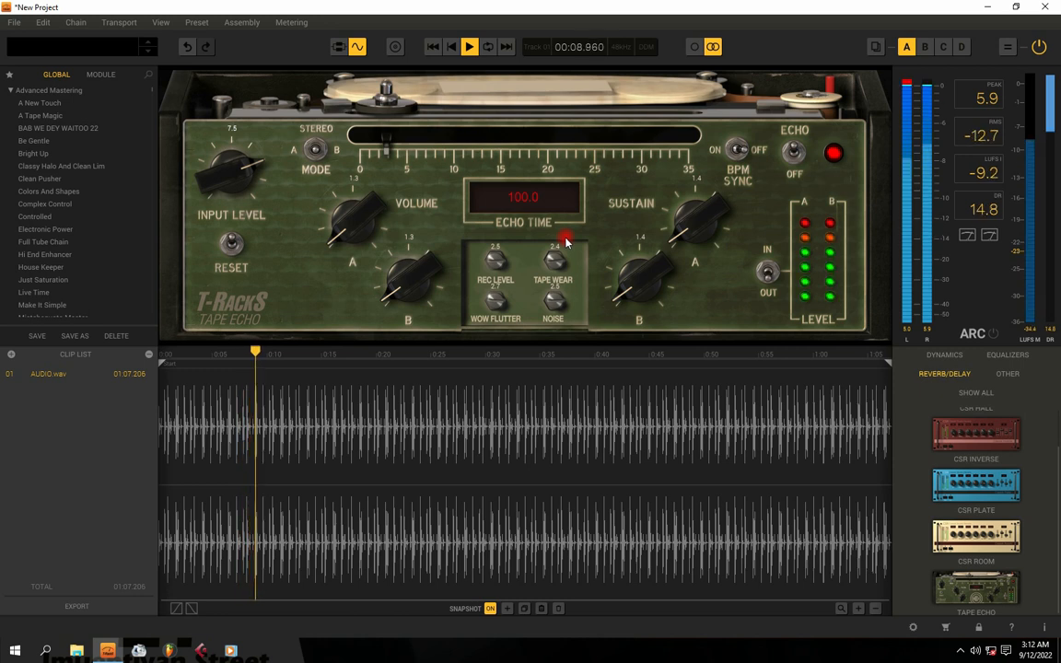
{"action": "key", "text": "space"}
Set the echo time to 155.1 on the tape head slider, auditioning the clip with the new delay
{"action": "mouse_move", "coordinate": [451, 180]}
{"action": "left_mouse_down"}
{"action": "mouse_move", "coordinate": [383, 143]}
{"action": "mouse_move", "coordinate": [405, 150]}
{"action": "left_mouse_up"}
{"action": "key", "text": "space"}
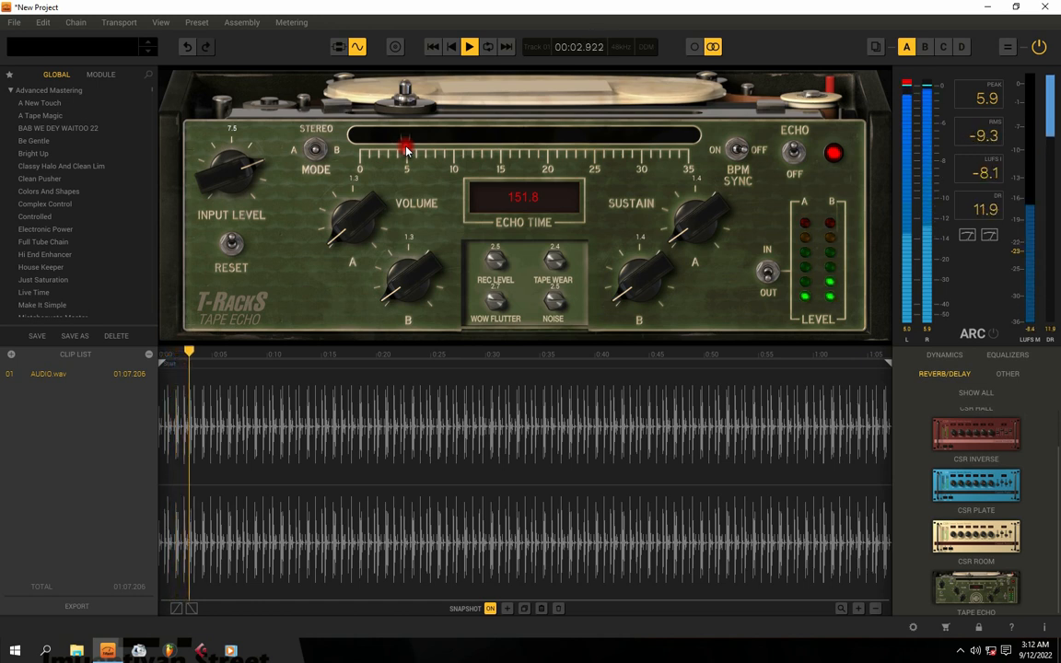
{"action": "key", "text": "space"}
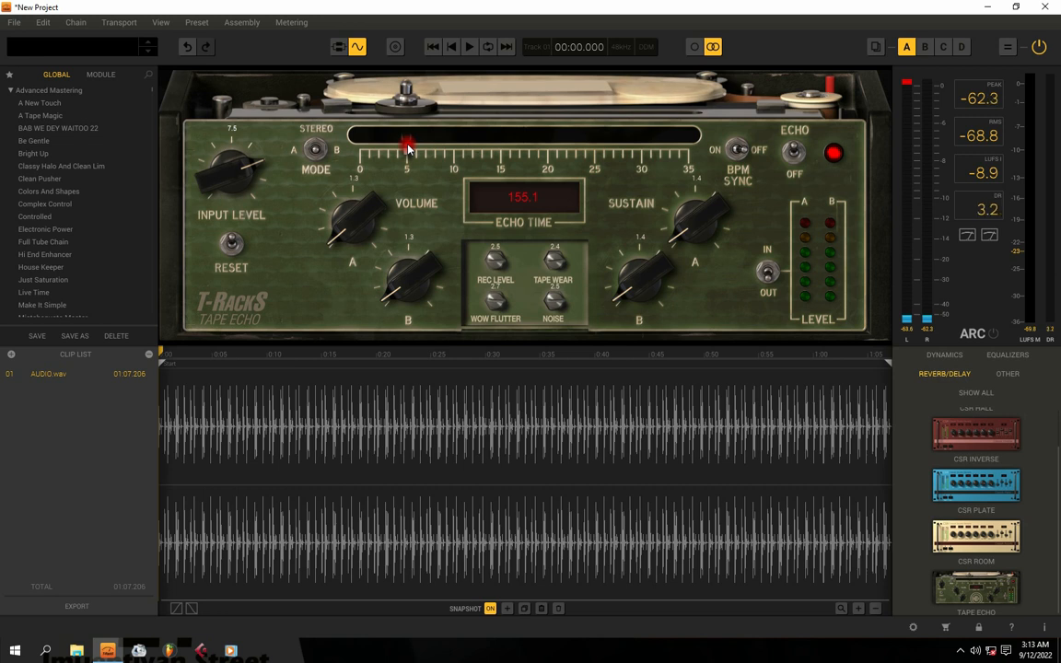
{"action": "key", "text": "space"}
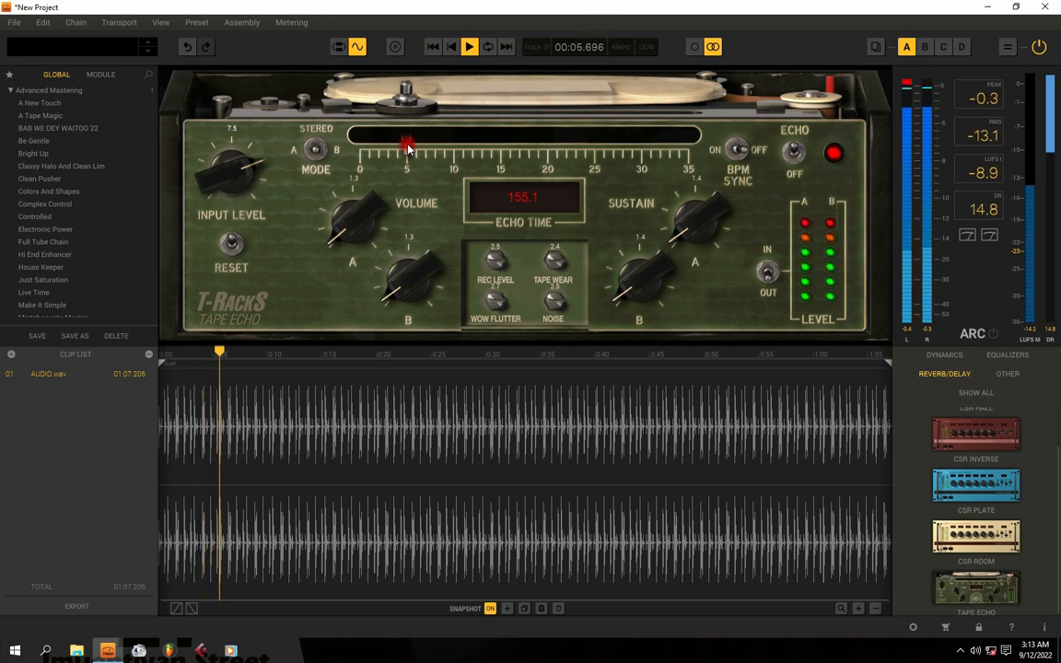
{"action": "key", "text": "space"}
Set the echo time to 287.0, near mark 10 on the tape scale, and audition the clip
{"action": "left_click_drag", "start_coordinate": [408, 147], "coordinate": [457, 145]}
{"action": "key", "text": "space"}
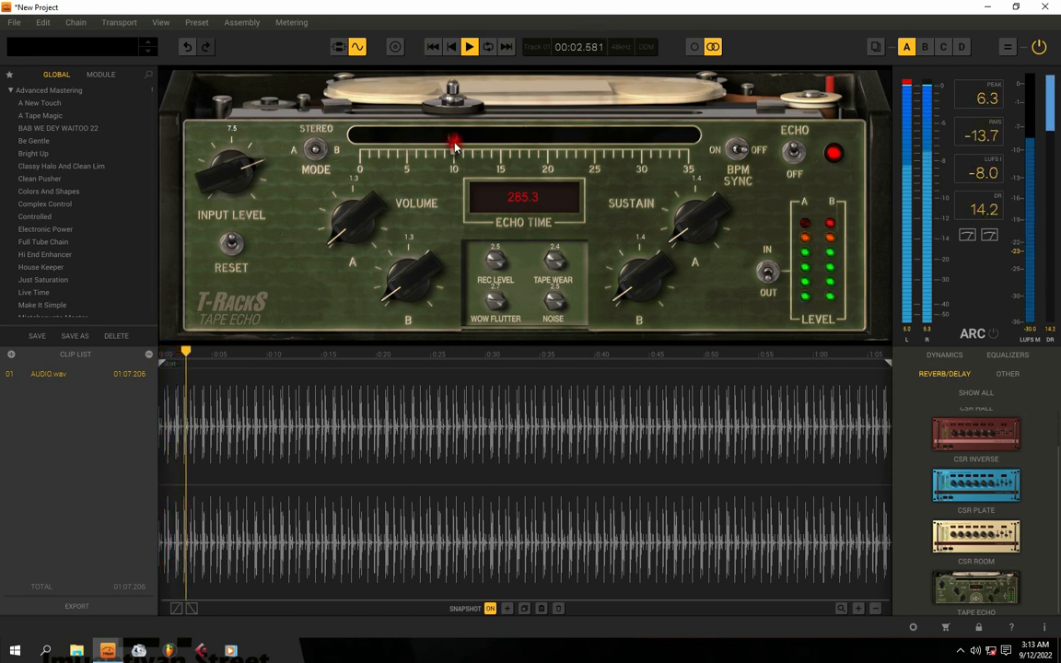
{"action": "left_click_drag", "start_coordinate": [454, 149], "coordinate": [454, 151]}
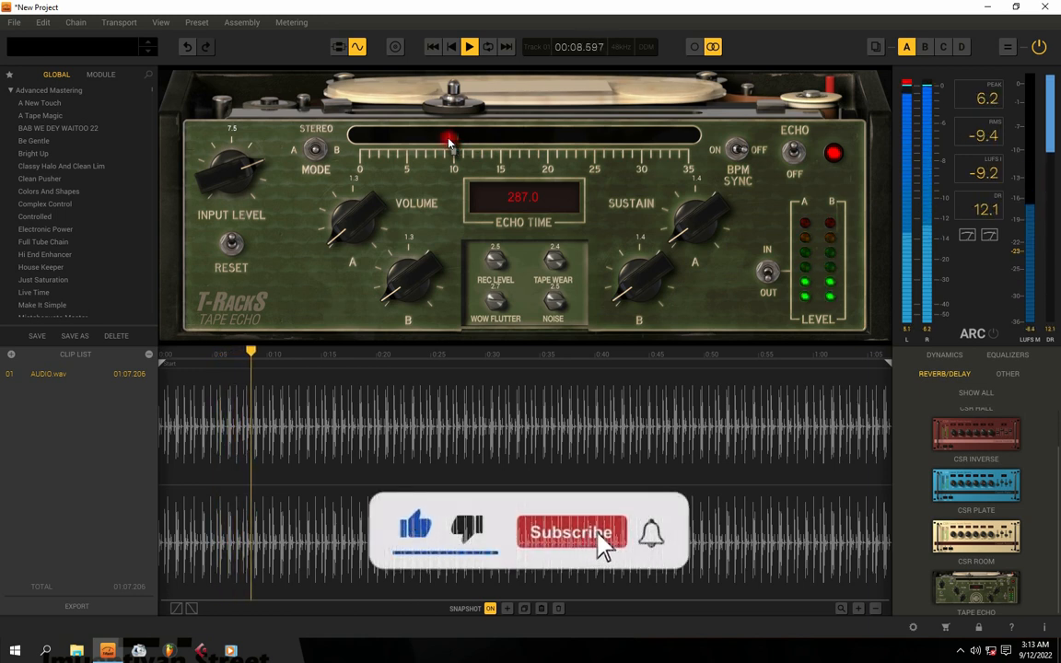
{"action": "key", "text": "space"}
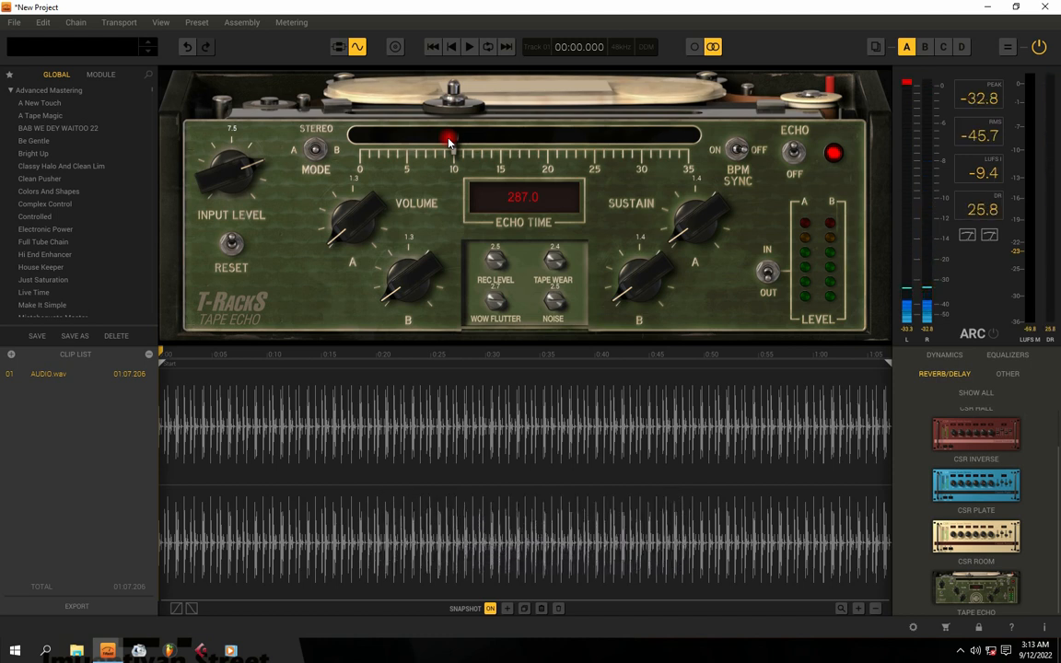
{"action": "key", "text": "space"}
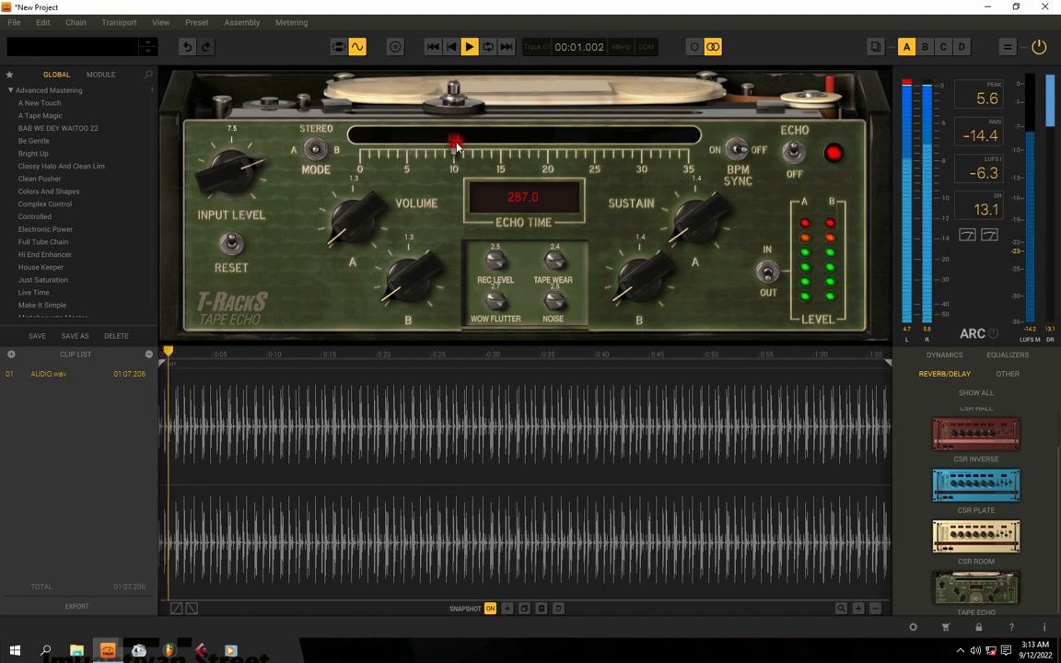
{"action": "key", "text": "space"}
Set the echo time to 443.9, just past mark 15 on the scale, listen to the clip and stop playback
{"action": "left_click_drag", "start_coordinate": [456, 144], "coordinate": [501, 157]}
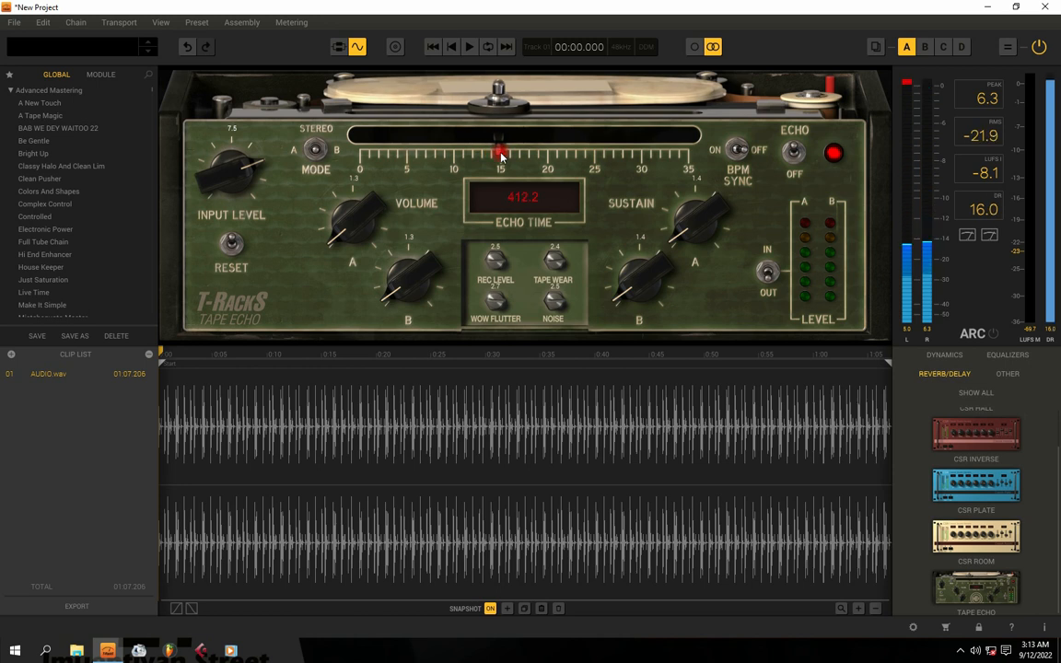
{"action": "key", "text": "space"}
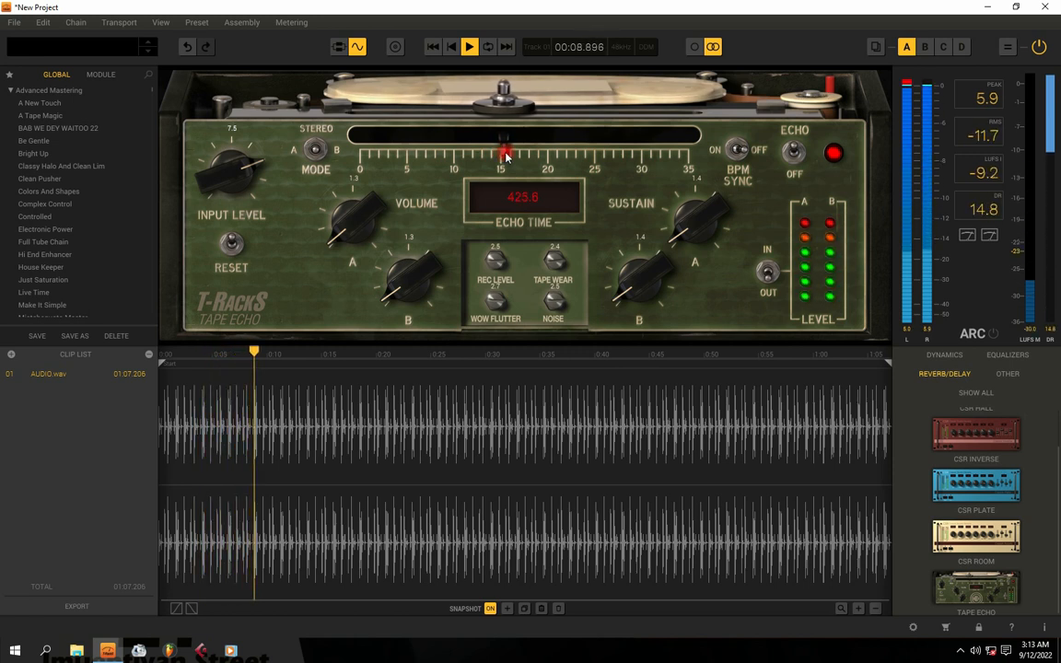
{"action": "left_click_drag", "start_coordinate": [507, 153], "coordinate": [512, 147]}
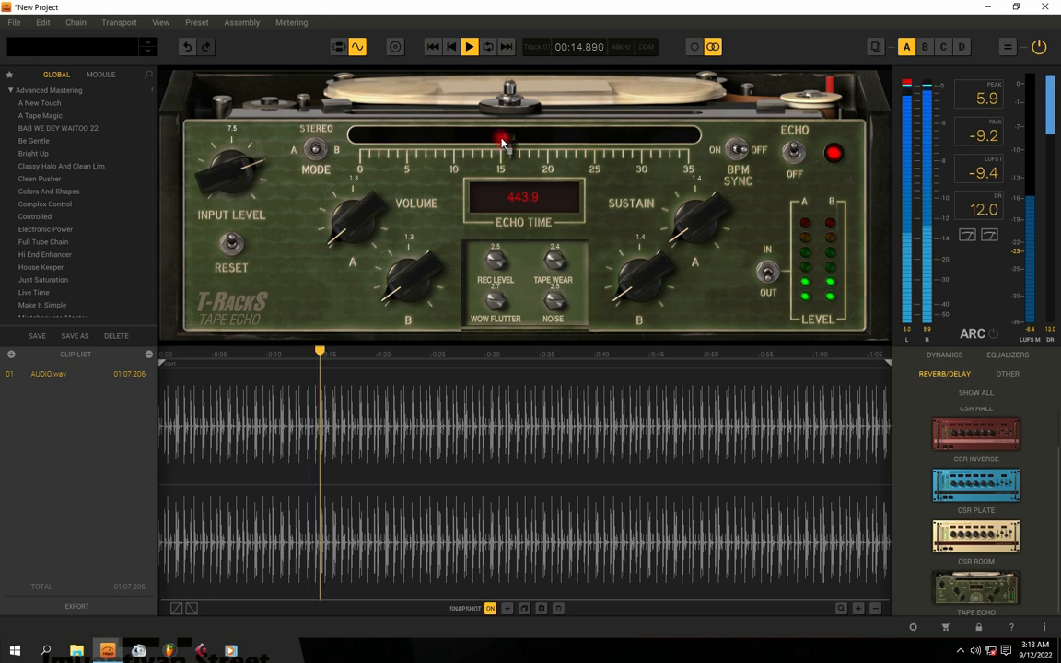
{"action": "key", "text": "space"}
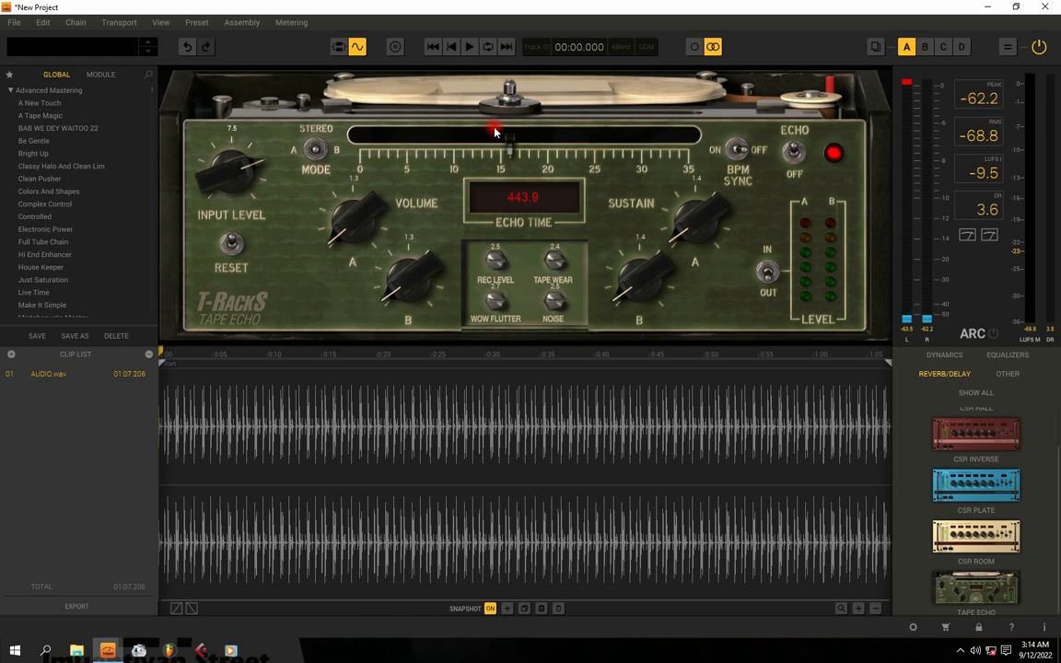
Play and stop the clip several times to listen to the echo at the 443.9 echo time
{"action": "key", "text": "space"}
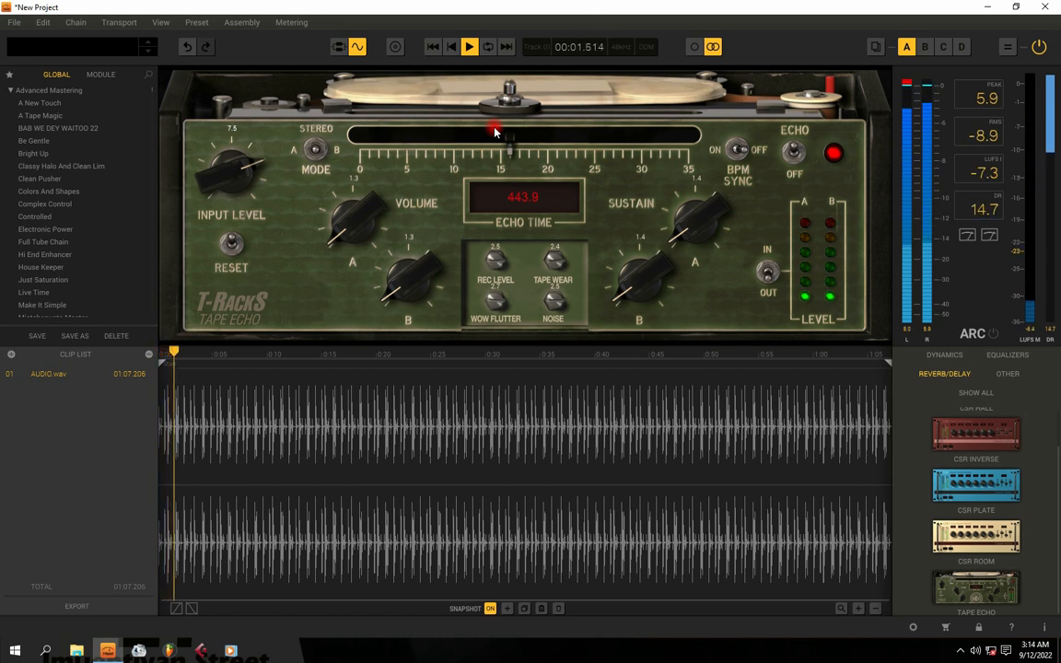
{"action": "key", "text": "space"}
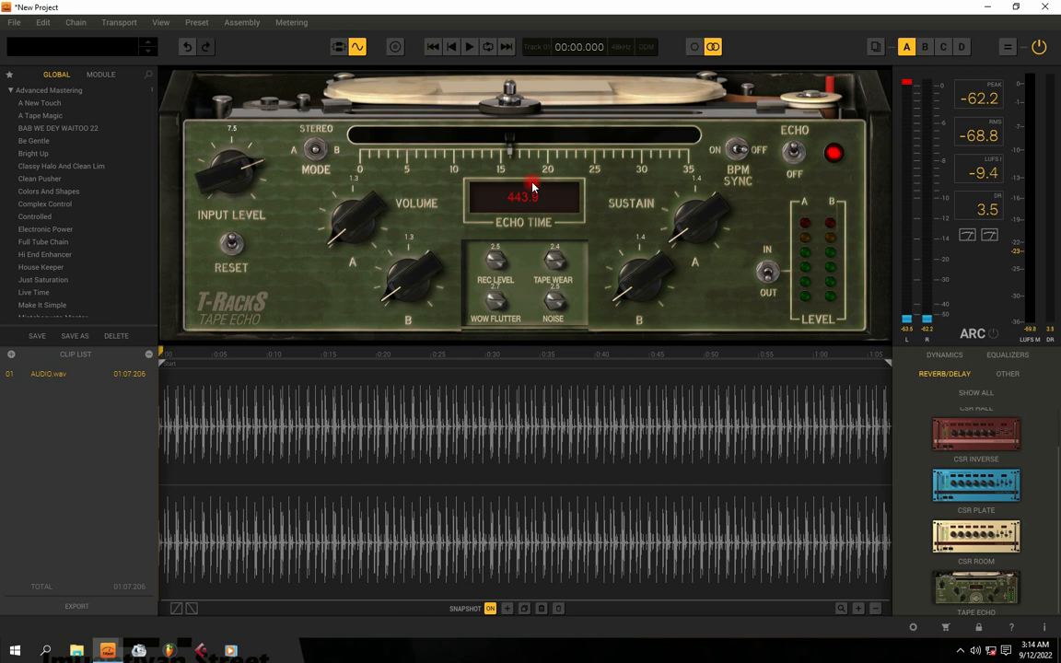
{"action": "key", "text": "space"}
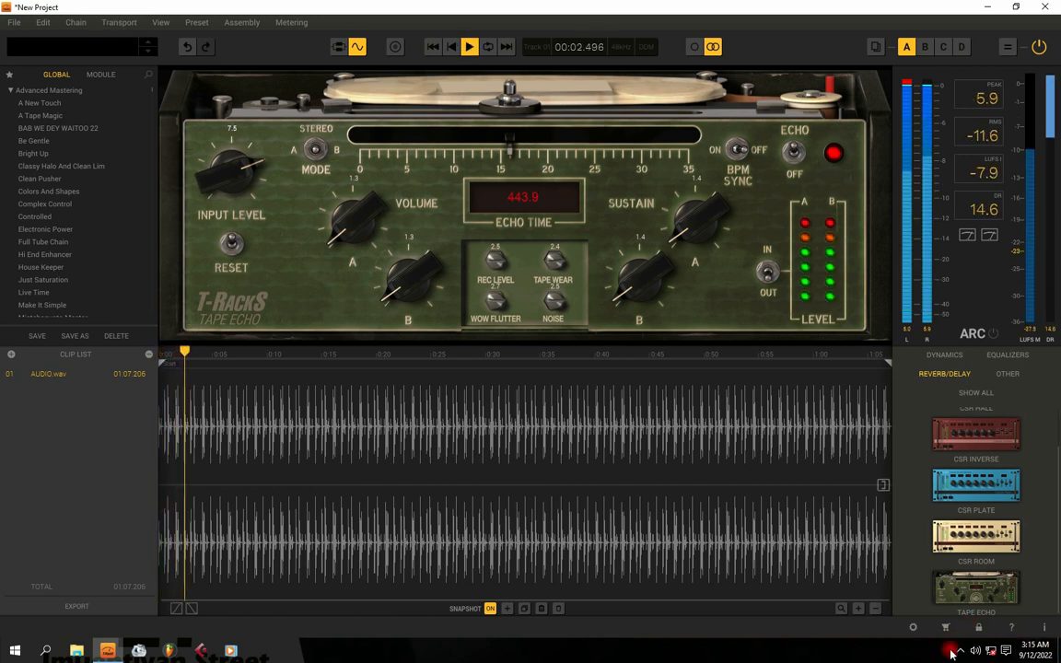
{"action": "key", "text": "space"}
{"action": "left_click", "coordinate": [961, 652]}
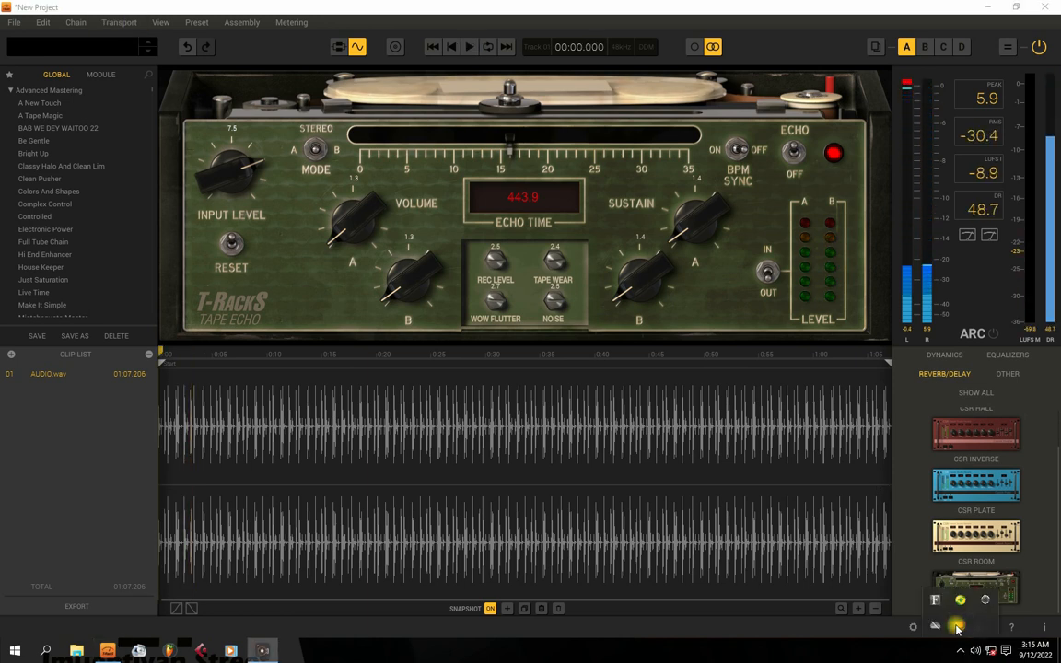
{"action": "key", "text": "space"}
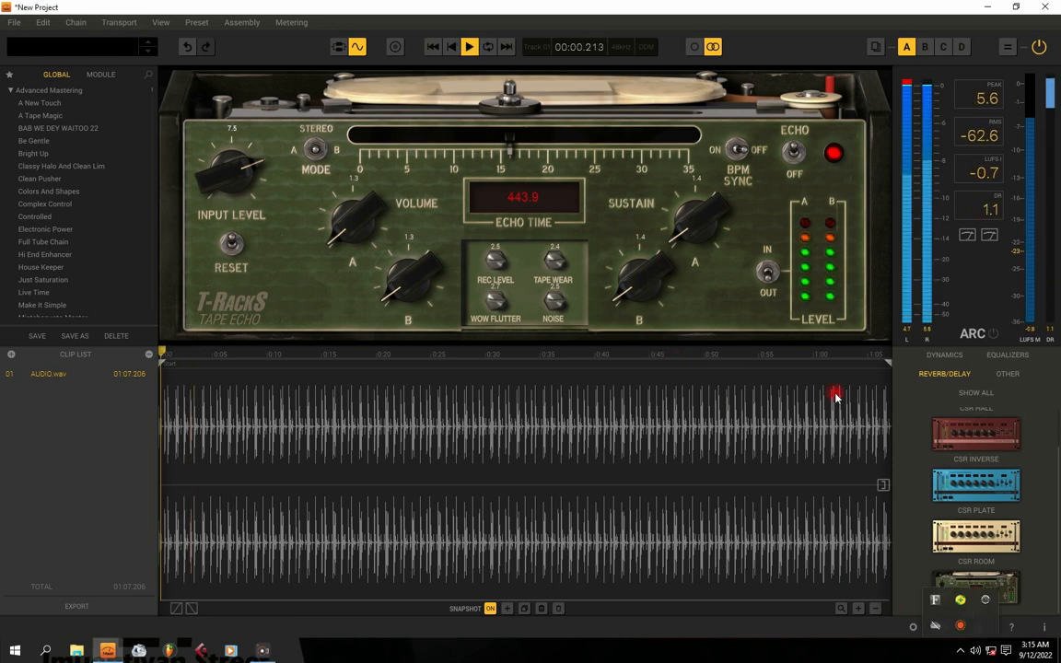
{"action": "left_click", "coordinate": [683, 645]}
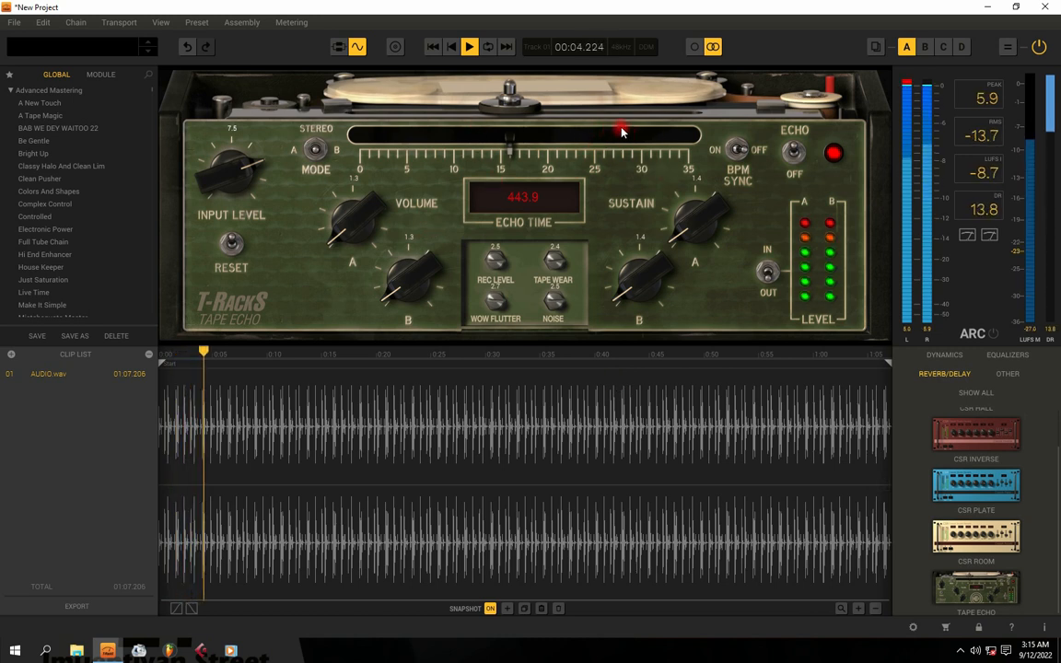
Raise sustain A to 2.1 and sustain B to 2.0, auditioning the clip with the changed sustain
{"action": "left_click_drag", "start_coordinate": [691, 230], "coordinate": [689, 215]}
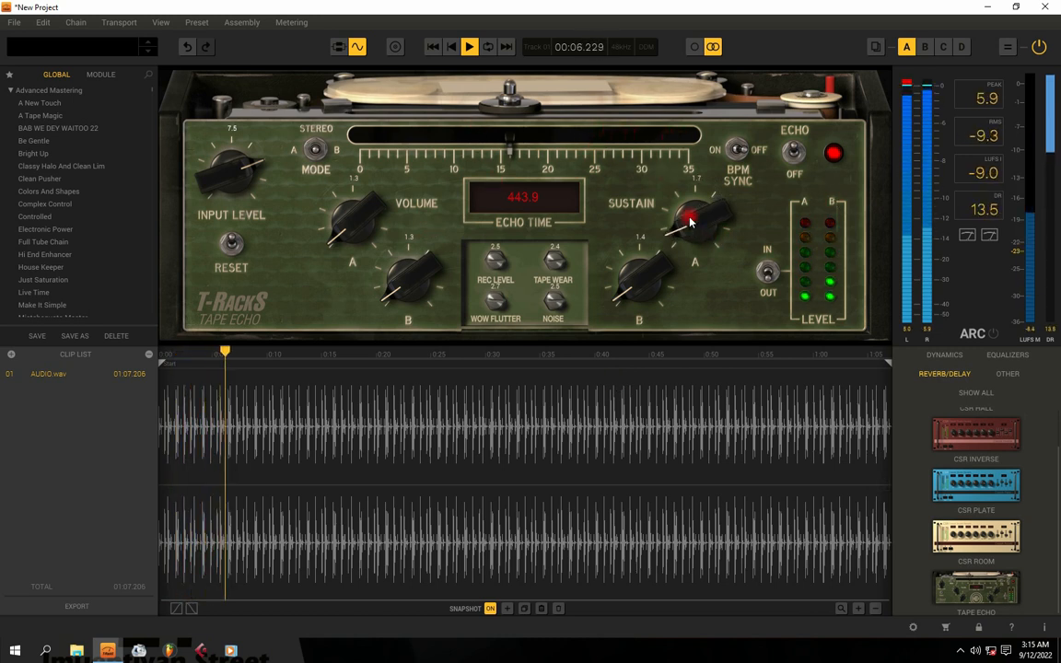
{"action": "key", "text": "space"}
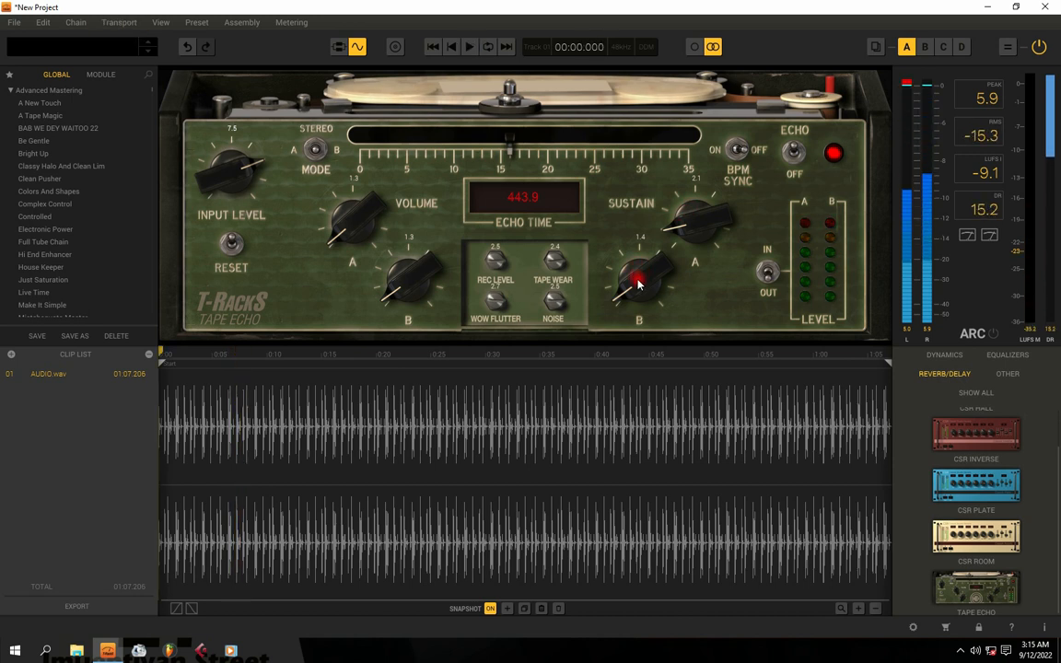
{"action": "left_click_drag", "start_coordinate": [636, 280], "coordinate": [638, 268]}
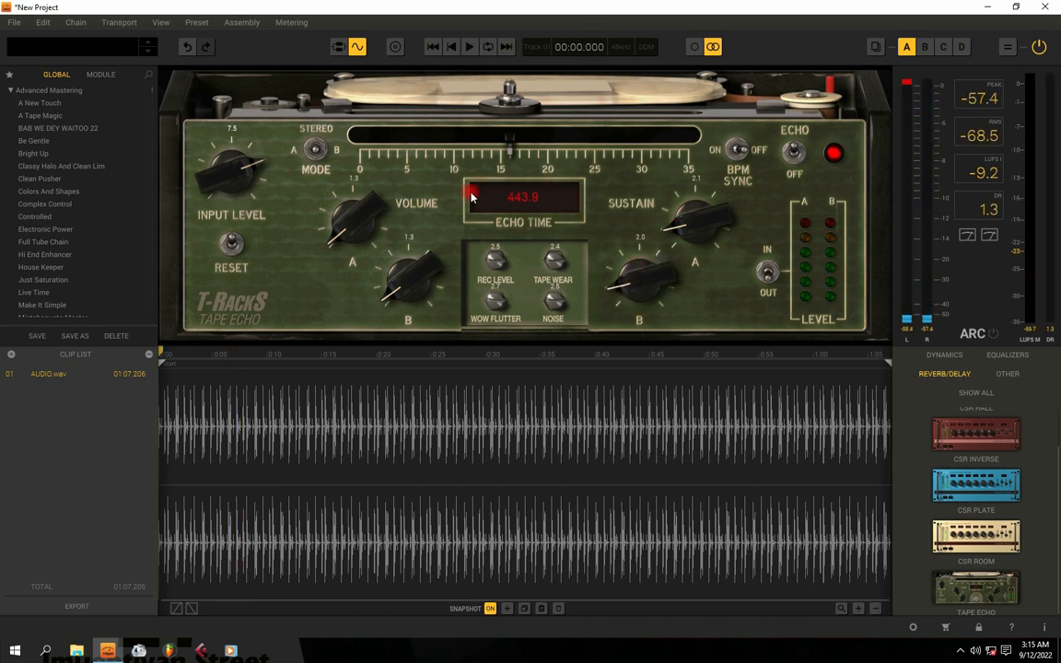
{"action": "key", "text": "space"}
Set sustain B to 3.0 and sustain A to 3.1, and play the clip from the start
{"action": "left_click_drag", "start_coordinate": [635, 281], "coordinate": [635, 261]}
{"action": "key", "text": "space"}
{"action": "left_click_drag", "start_coordinate": [688, 221], "coordinate": [695, 173]}
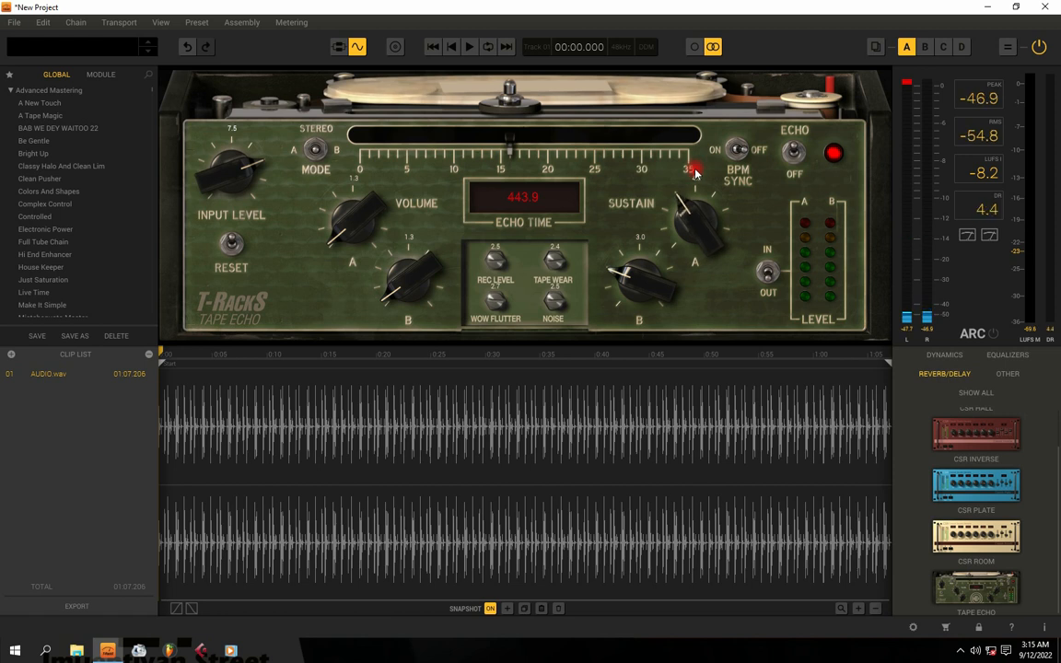
{"action": "left_click_drag", "start_coordinate": [688, 218], "coordinate": [686, 241]}
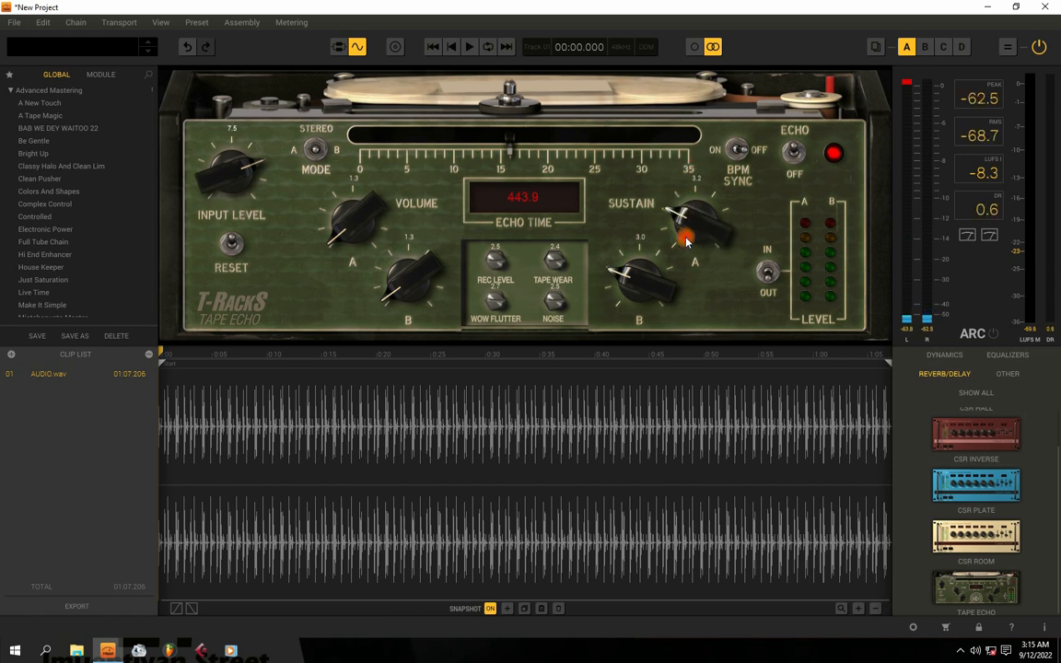
{"action": "key", "text": "space"}
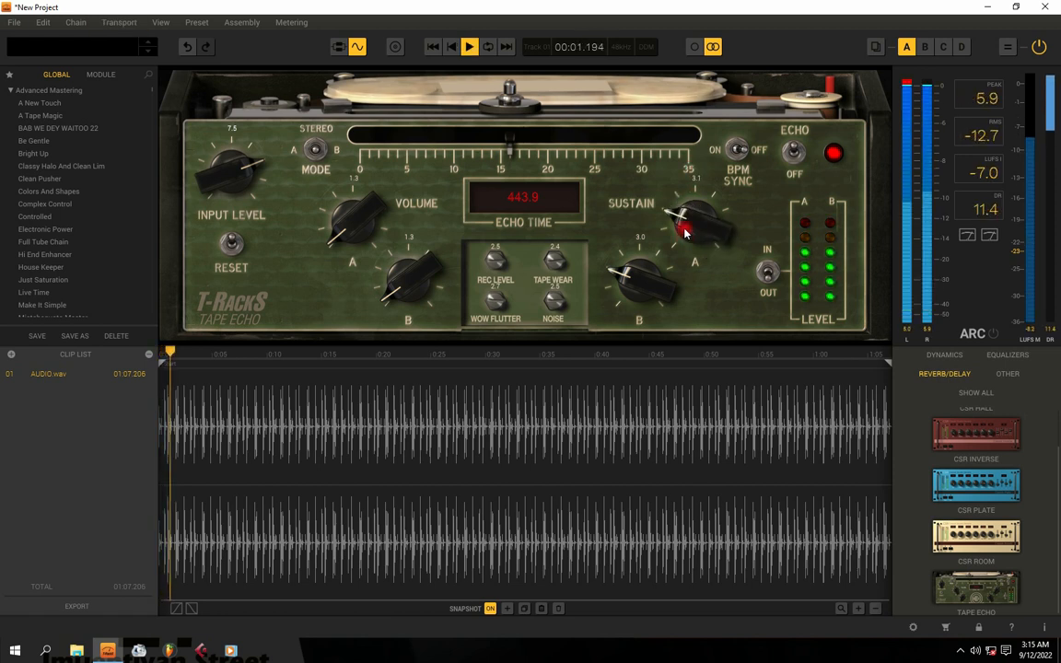
Set sustain A and sustain B both to 4.0 during playback, then stop and replay the clip to listen to the echo
{"action": "left_click_drag", "start_coordinate": [684, 232], "coordinate": [689, 202]}
{"action": "left_click_drag", "start_coordinate": [634, 278], "coordinate": [641, 259]}
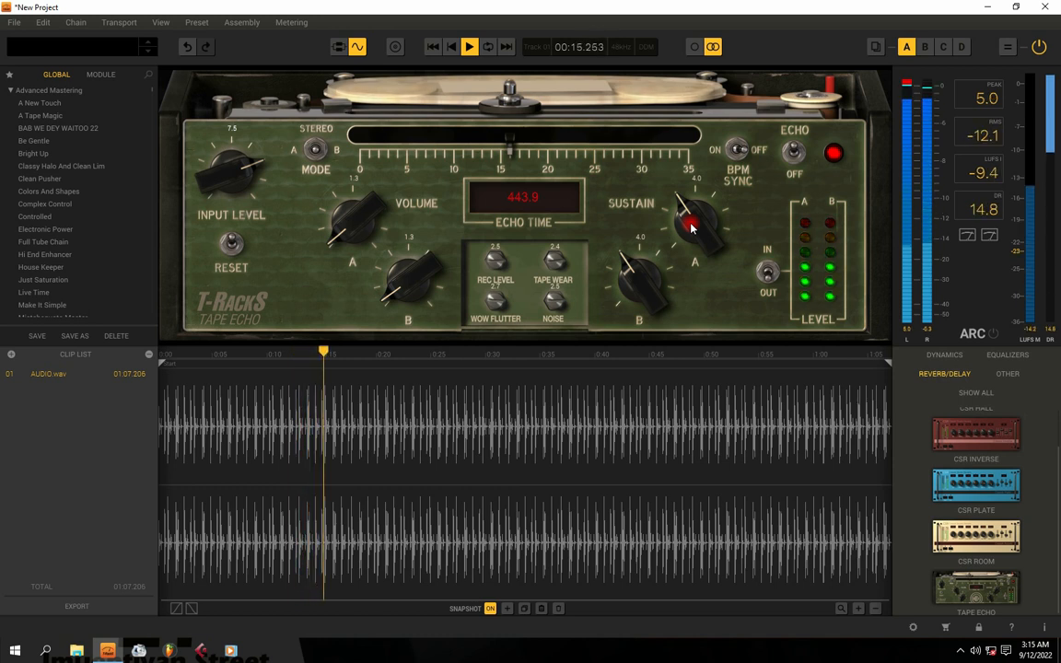
{"action": "key", "text": "space"}
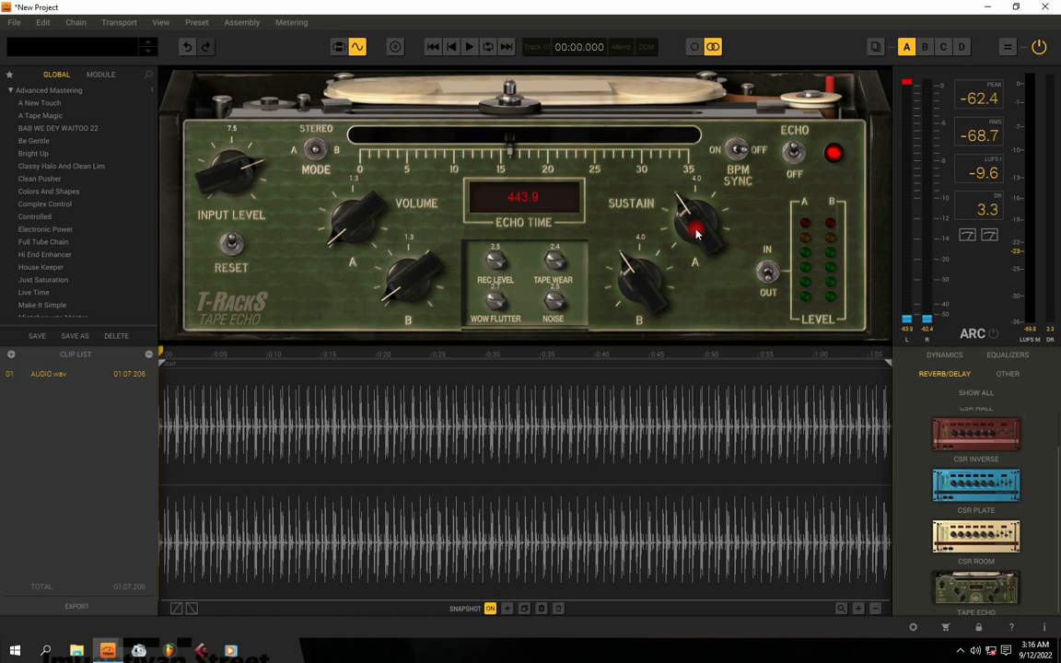
{"action": "key", "text": "space"}
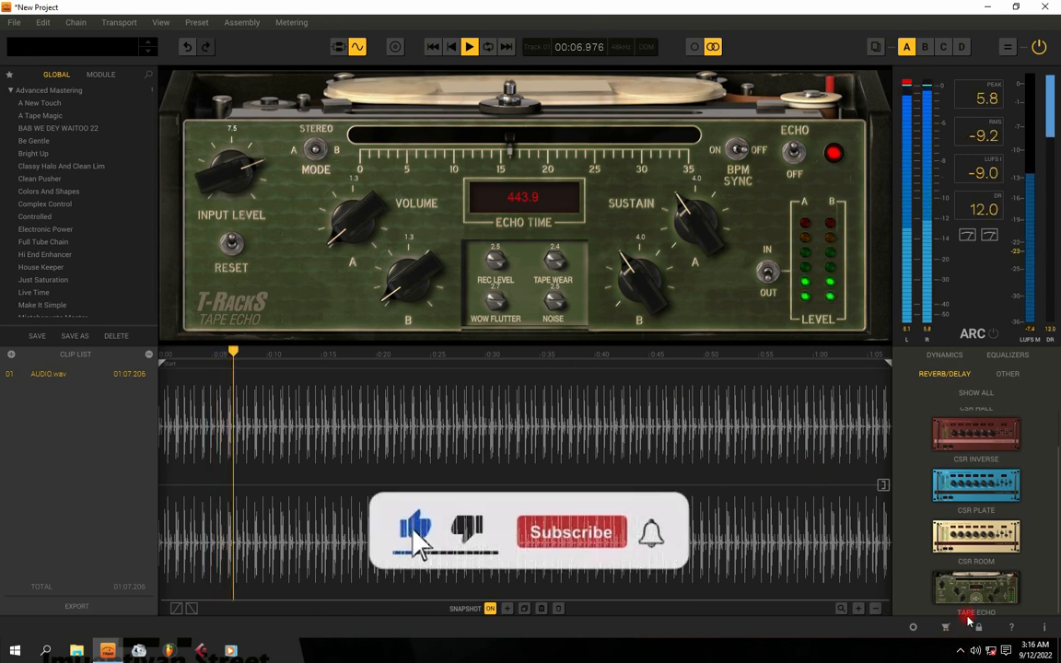
{"action": "left_click", "coordinate": [961, 651]}
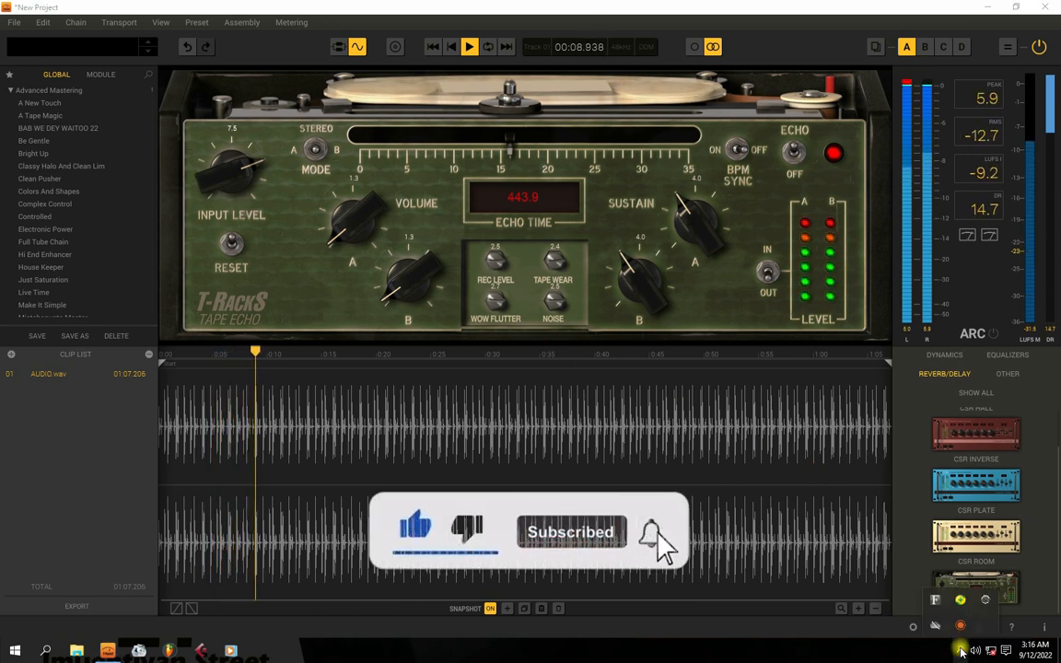